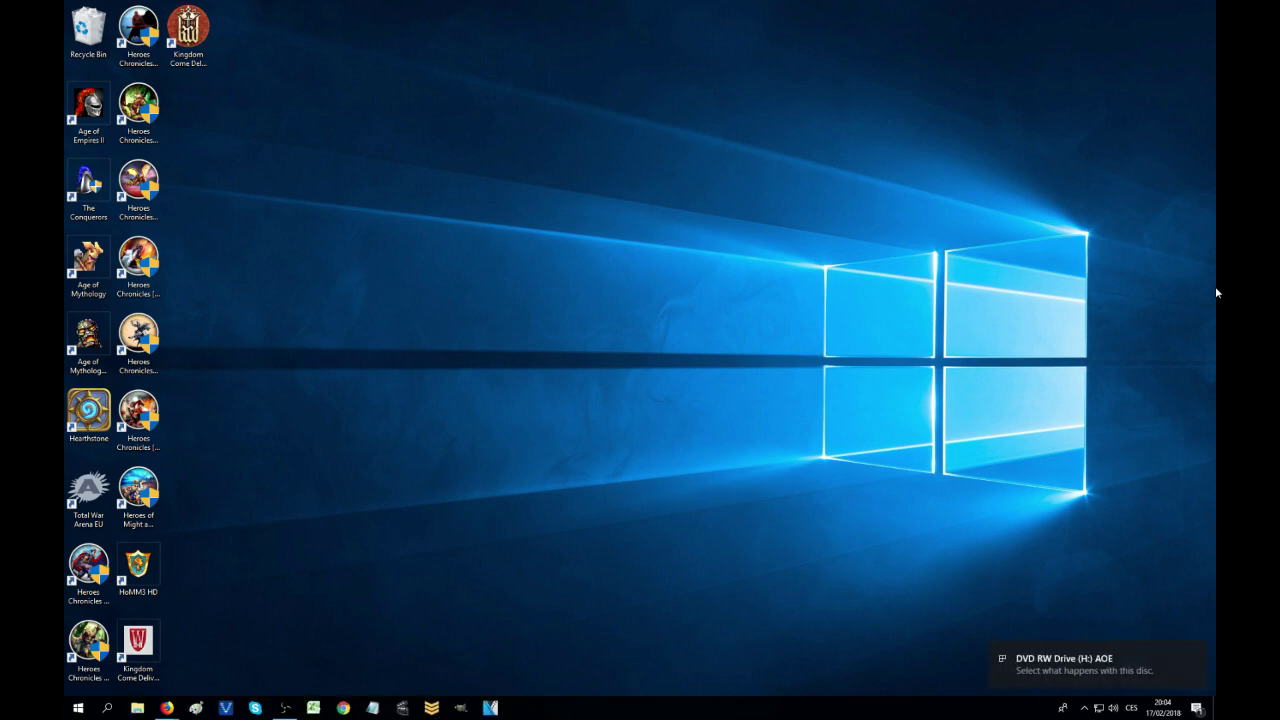
Run autorun.exe from the AOE disc in DVD RW Drive (H:) and choose English as the launcher language
{"action": "left_click", "coordinate": [1196, 707]}
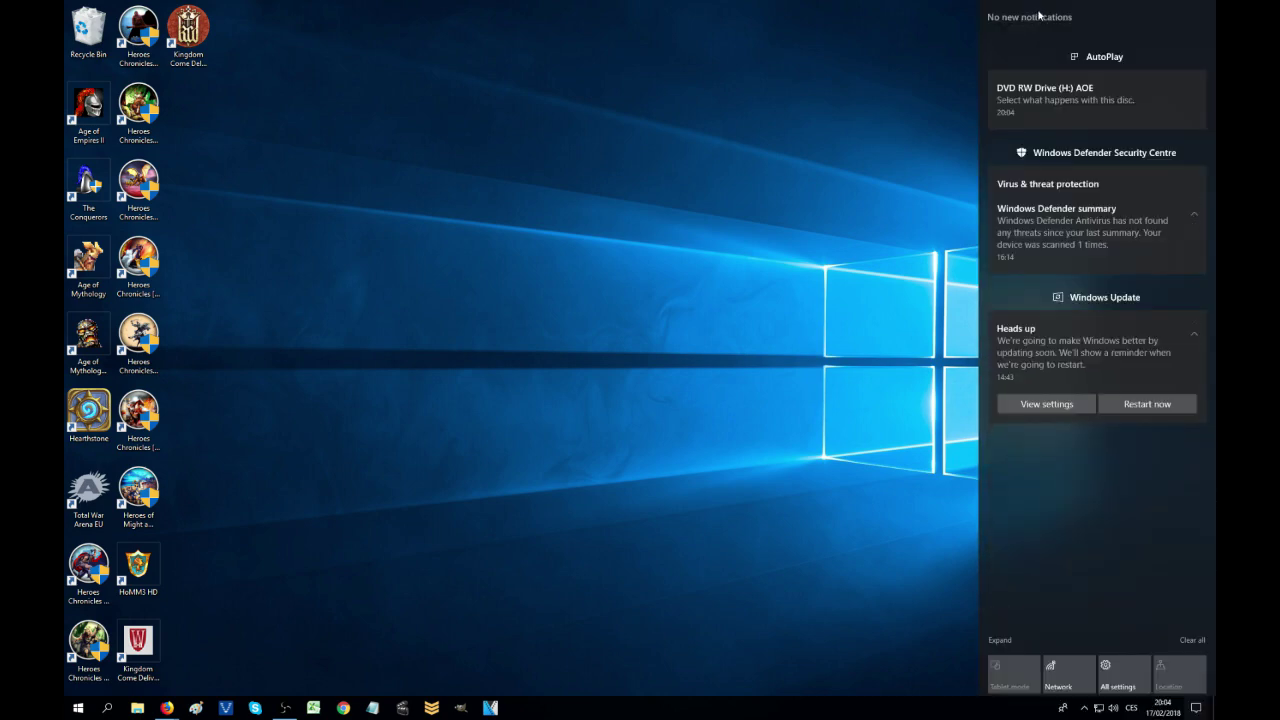
{"action": "key", "text": "Escape"}
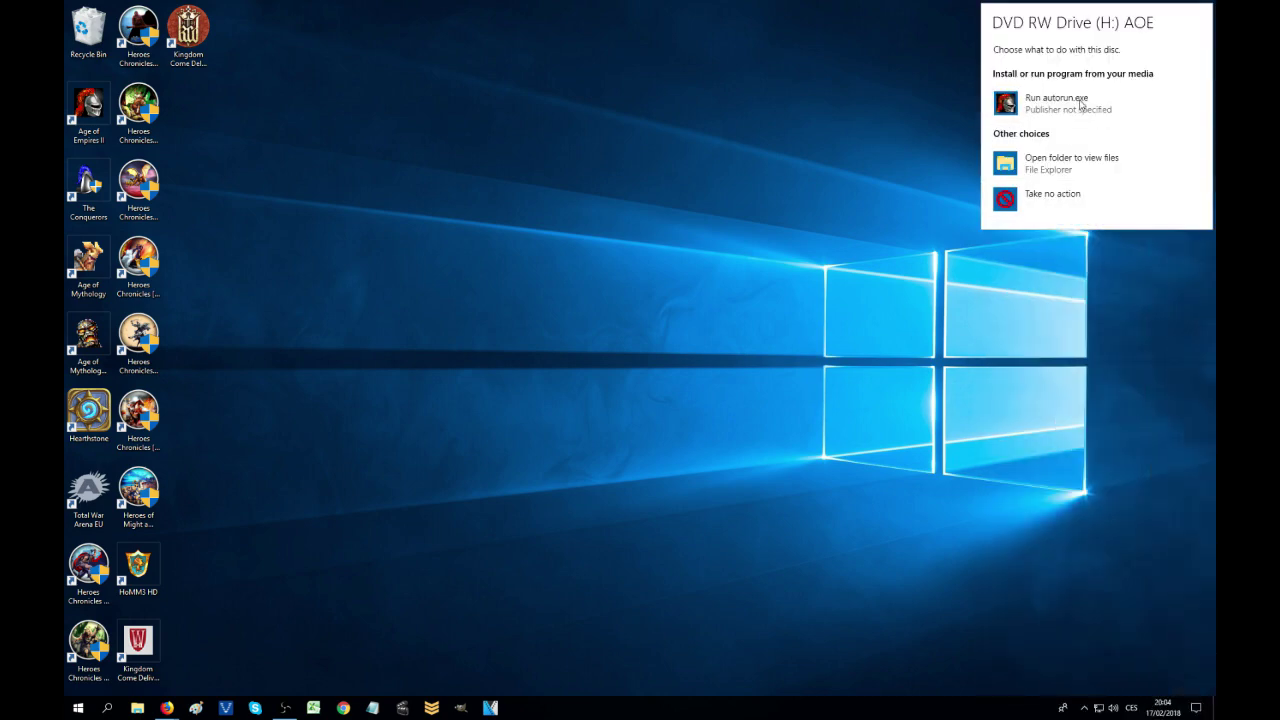
{"action": "left_click", "coordinate": [952, 245]}
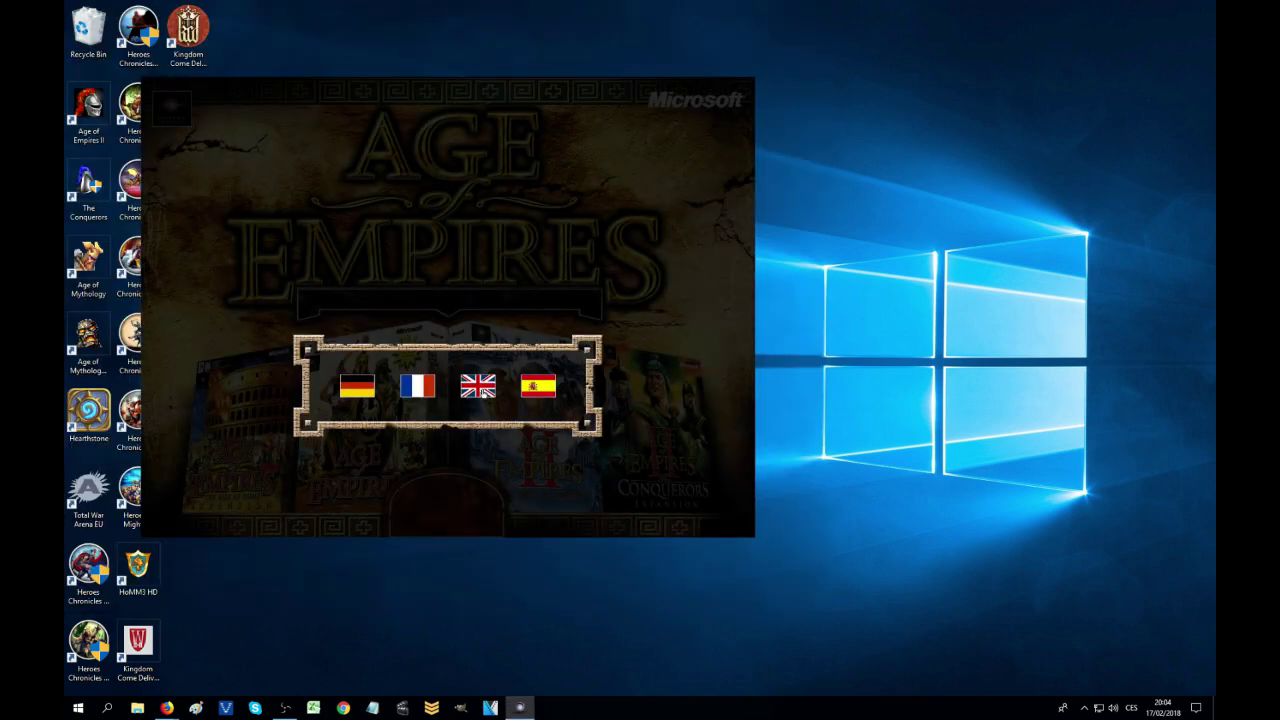
{"action": "left_click", "coordinate": [478, 385]}
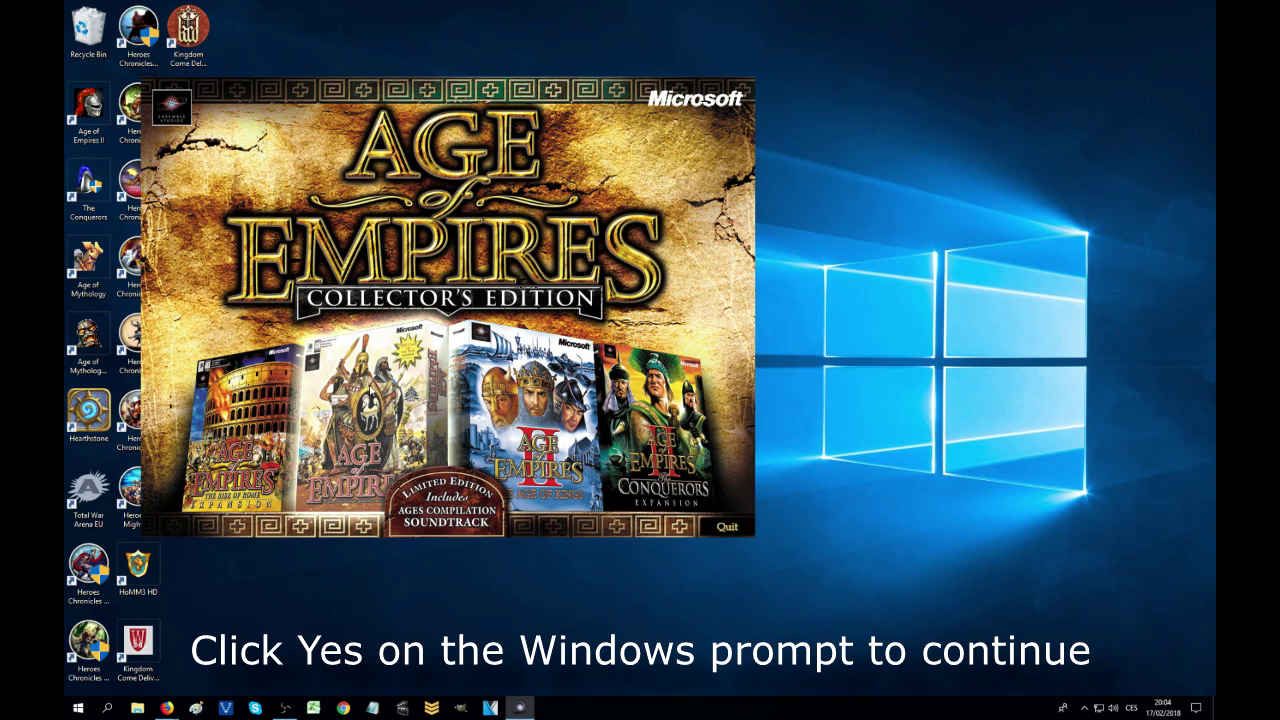
Start the Age of Empires installation and accept its end-user license agreement
{"action": "left_click", "coordinate": [607, 447]}
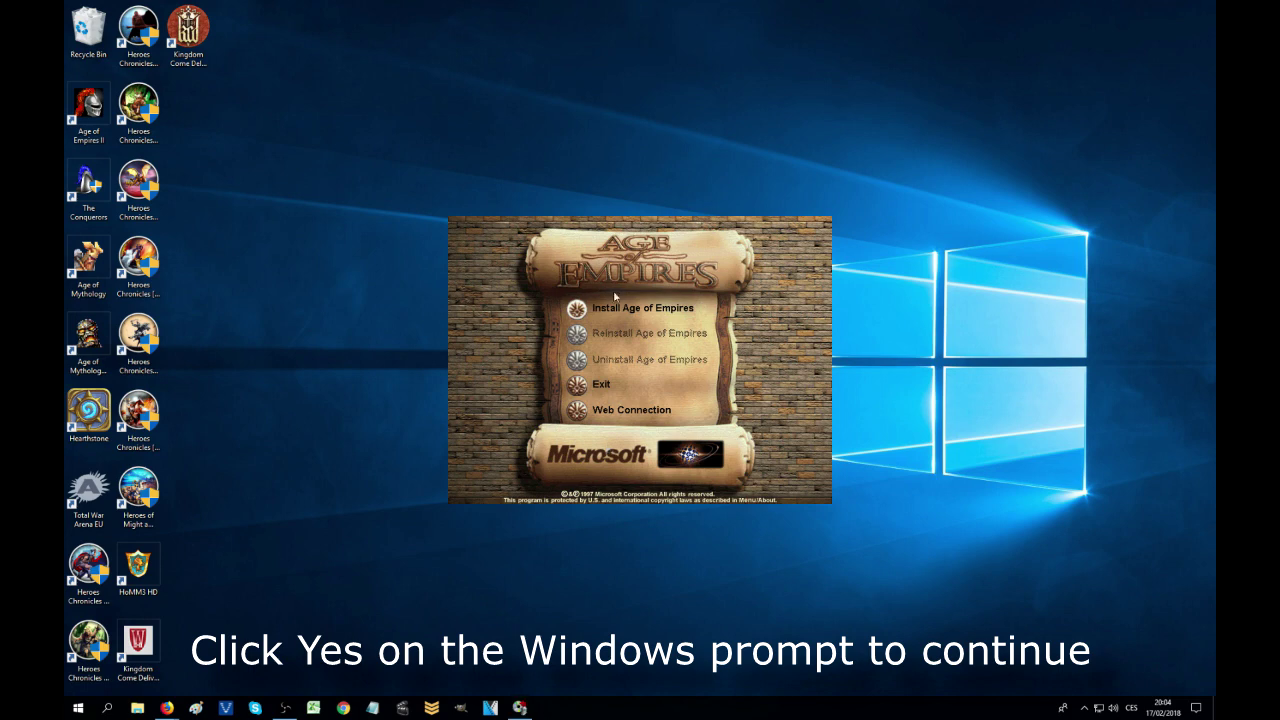
{"action": "left_click", "coordinate": [576, 312]}
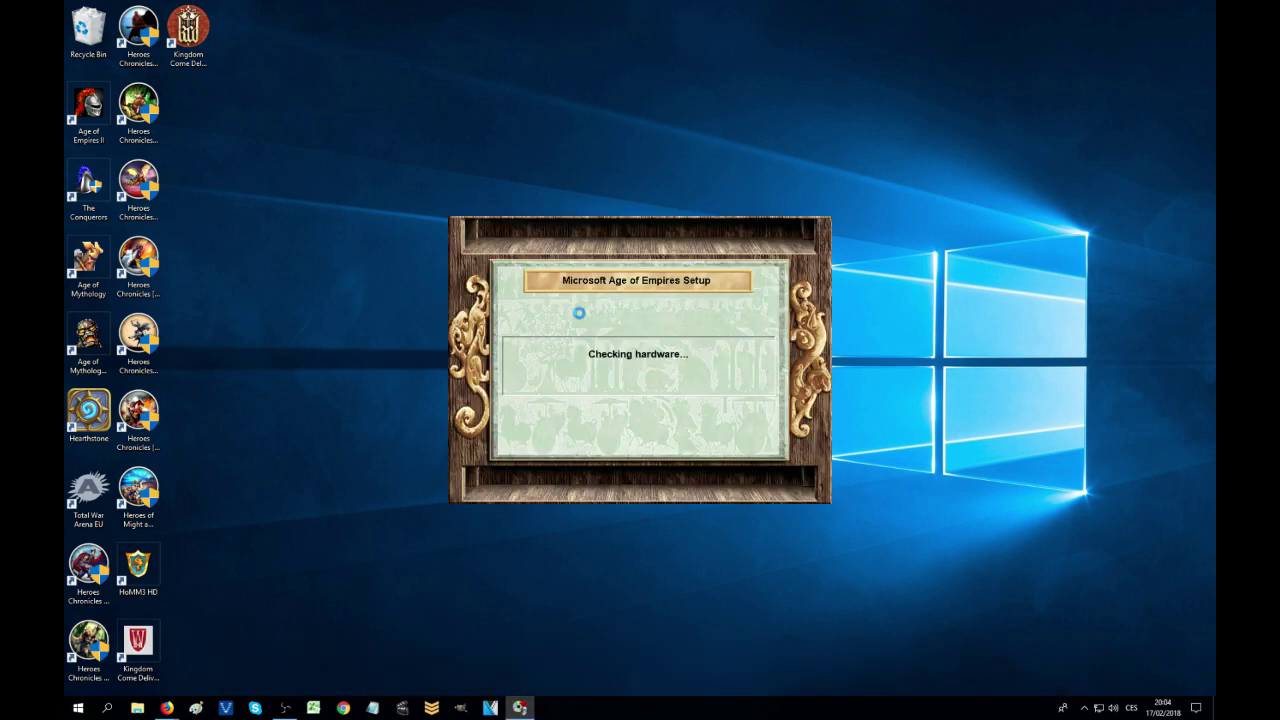
{"action": "left_click", "coordinate": [576, 405]}
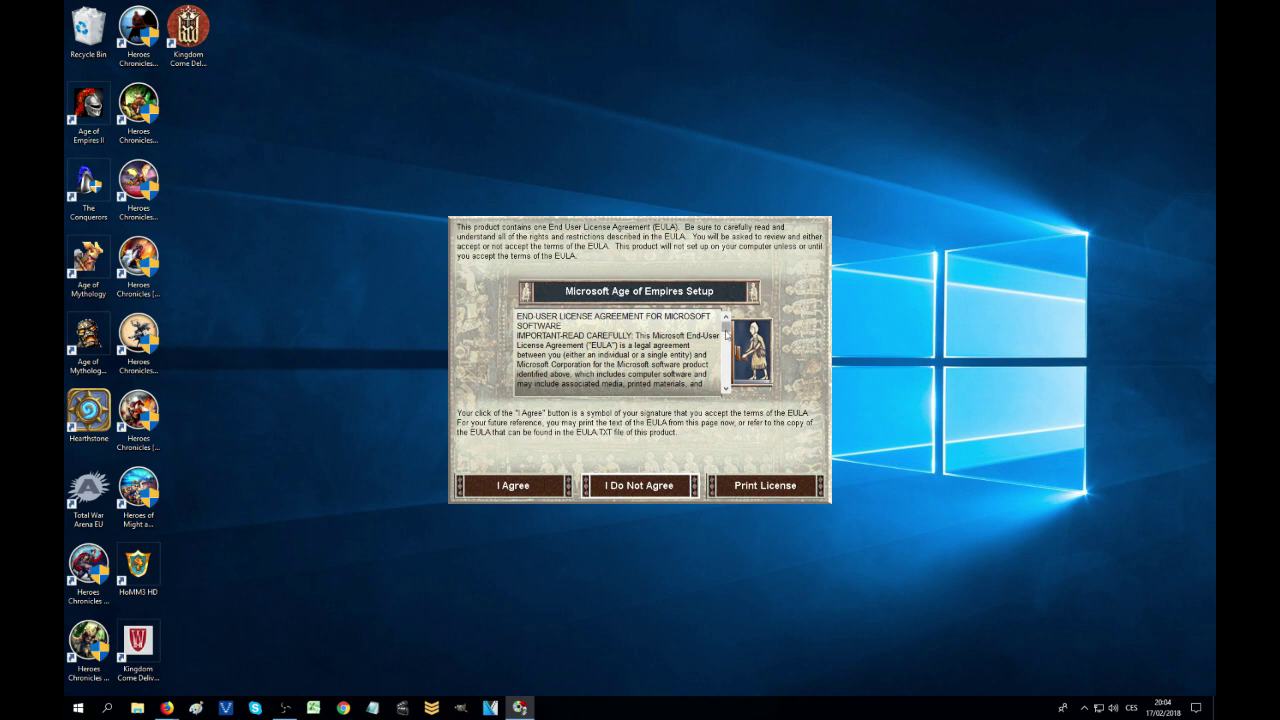
{"action": "left_click_drag", "start_coordinate": [727, 336], "coordinate": [729, 388]}
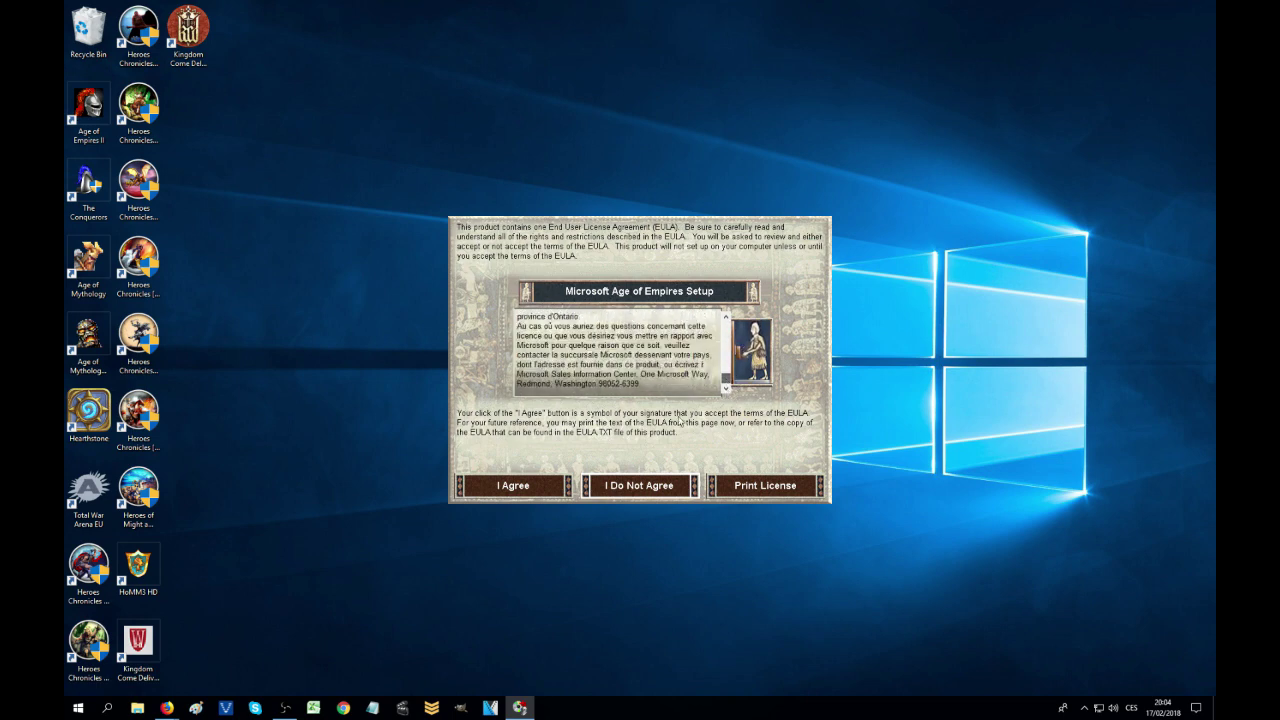
{"action": "left_click", "coordinate": [498, 486]}
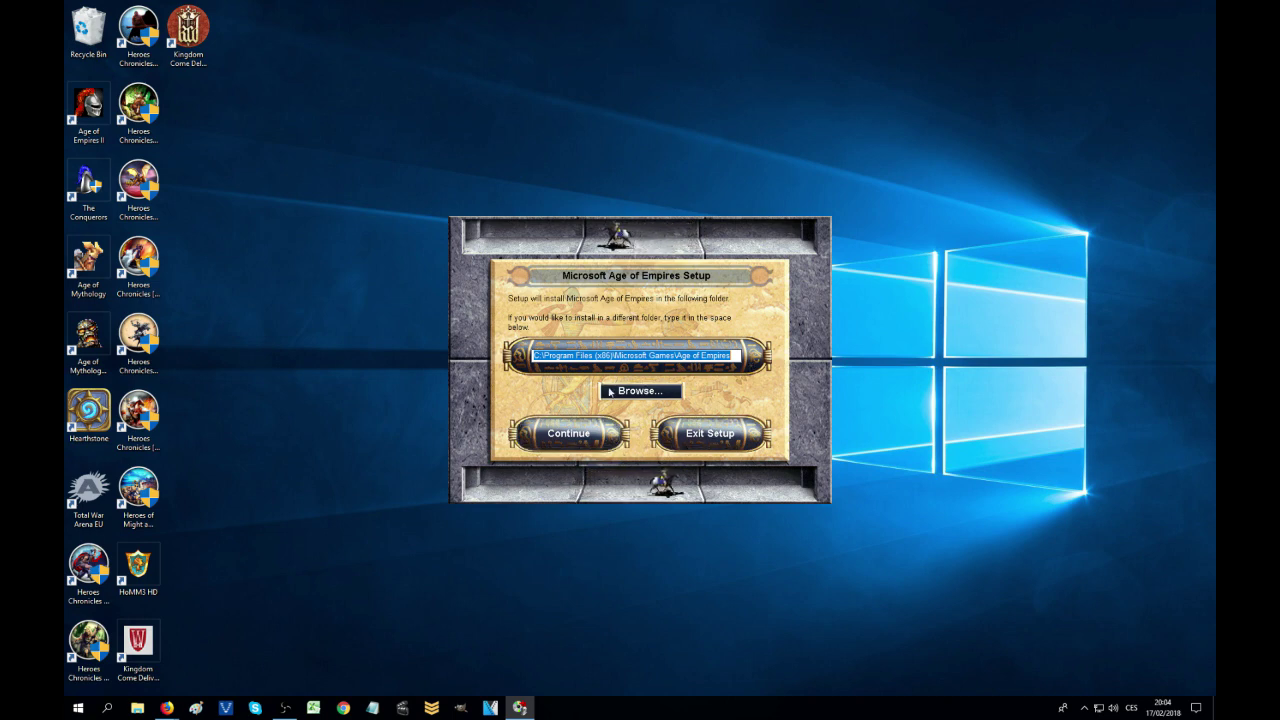
Install the Full version into a new folder at C:\Program Files (x86)\Microsoft Games\Age of Empires and exit the setup without registering
{"action": "left_click", "coordinate": [570, 433]}
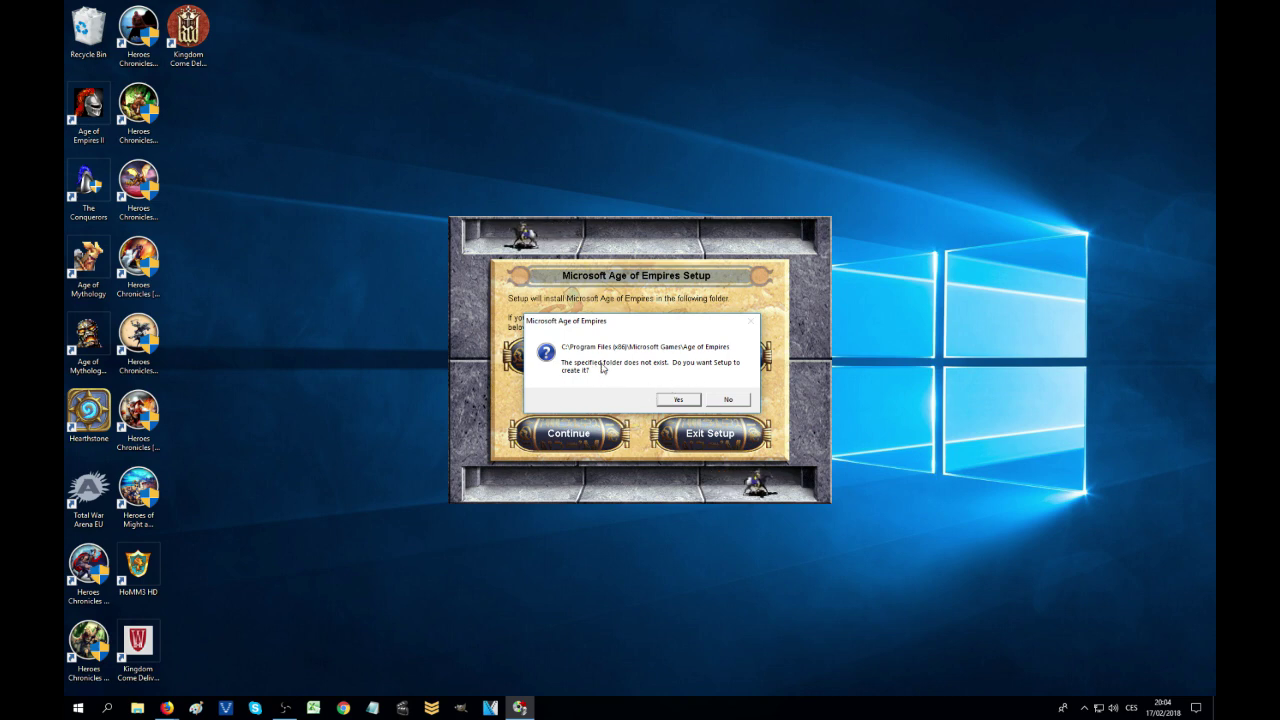
{"action": "left_click", "coordinate": [677, 399]}
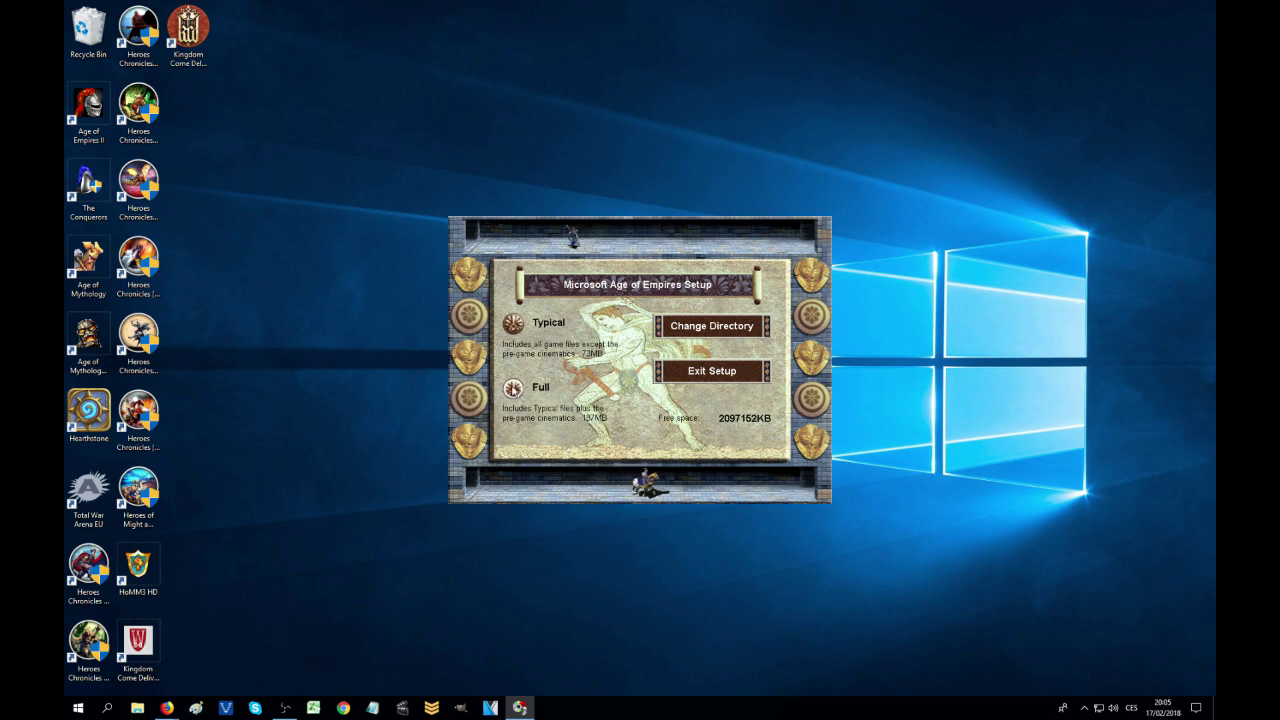
{"action": "left_click", "coordinate": [512, 387]}
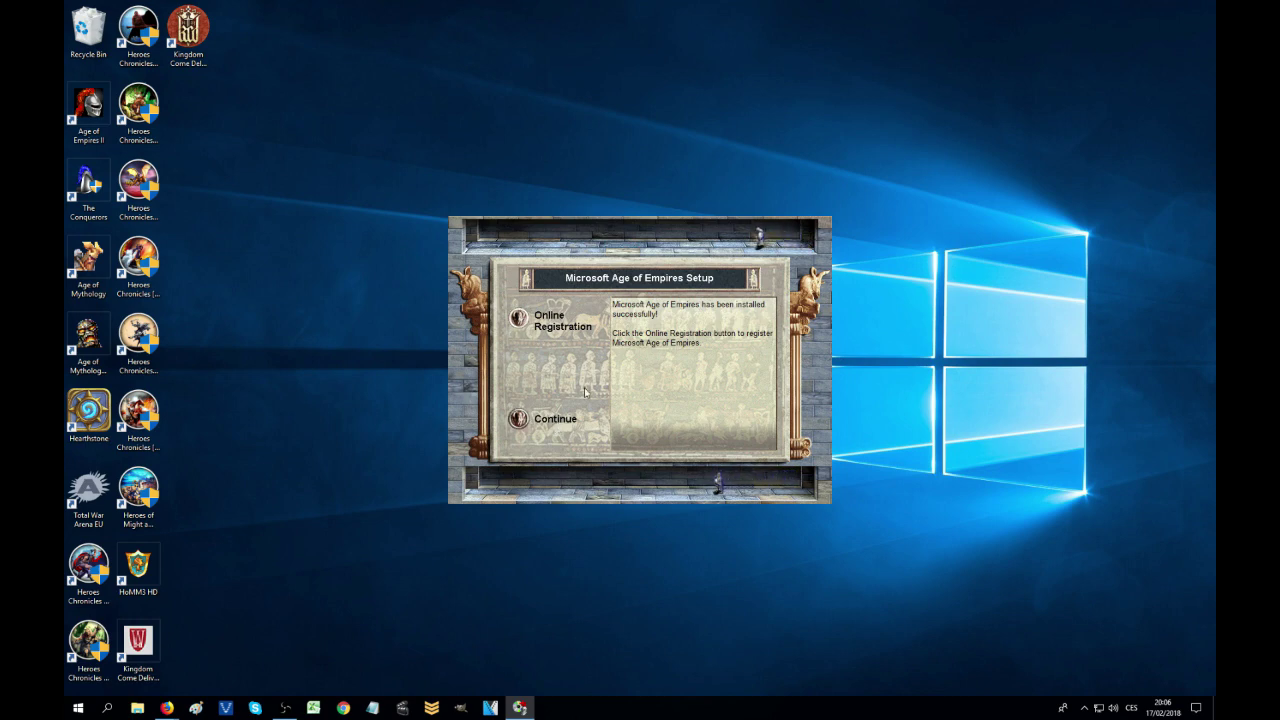
{"action": "left_click", "coordinate": [518, 418]}
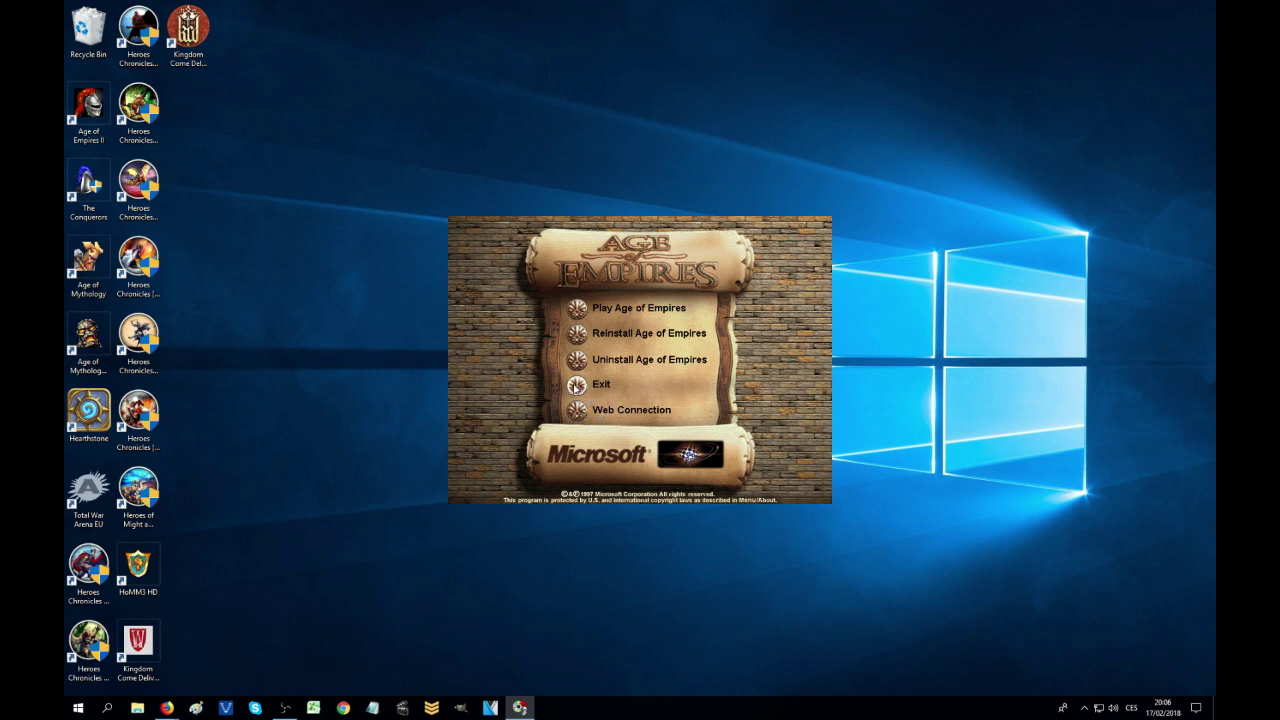
{"action": "left_click", "coordinate": [578, 386]}
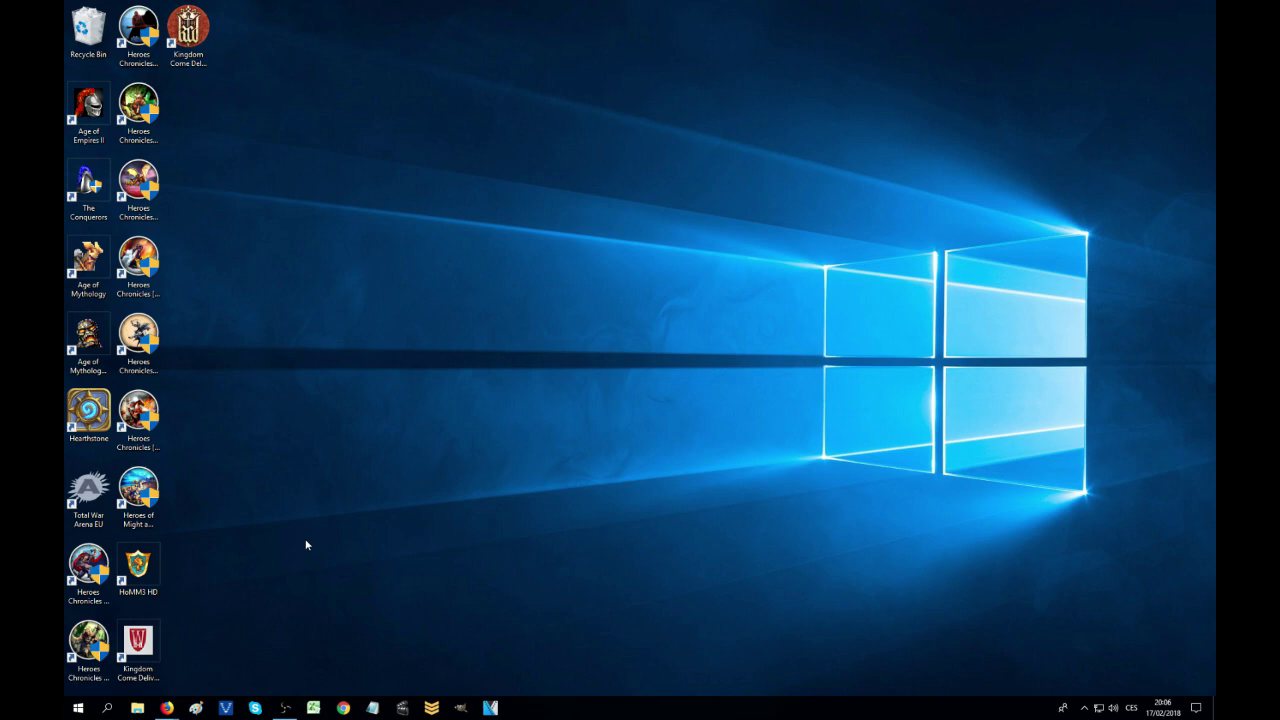
Reopen the AOE disc launcher from DVD RW Drive (H:) and choose English
{"action": "left_click", "coordinate": [1199, 711]}
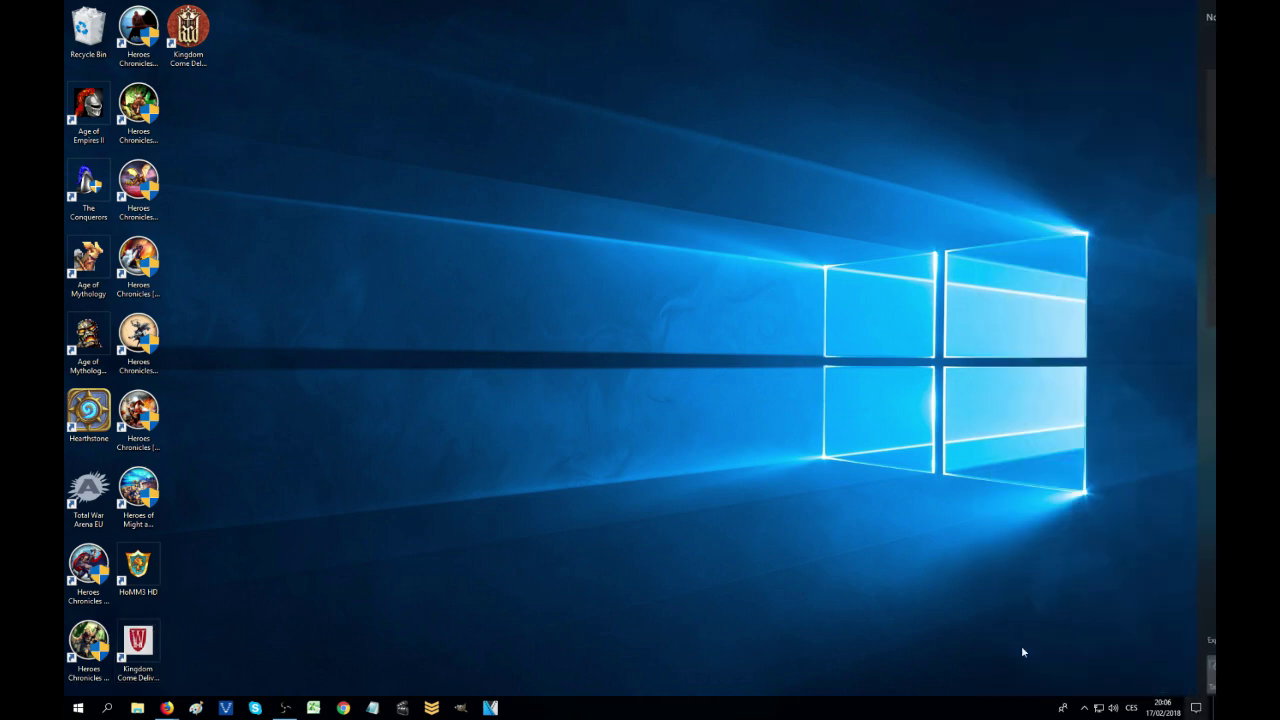
{"action": "left_click", "coordinate": [245, 668]}
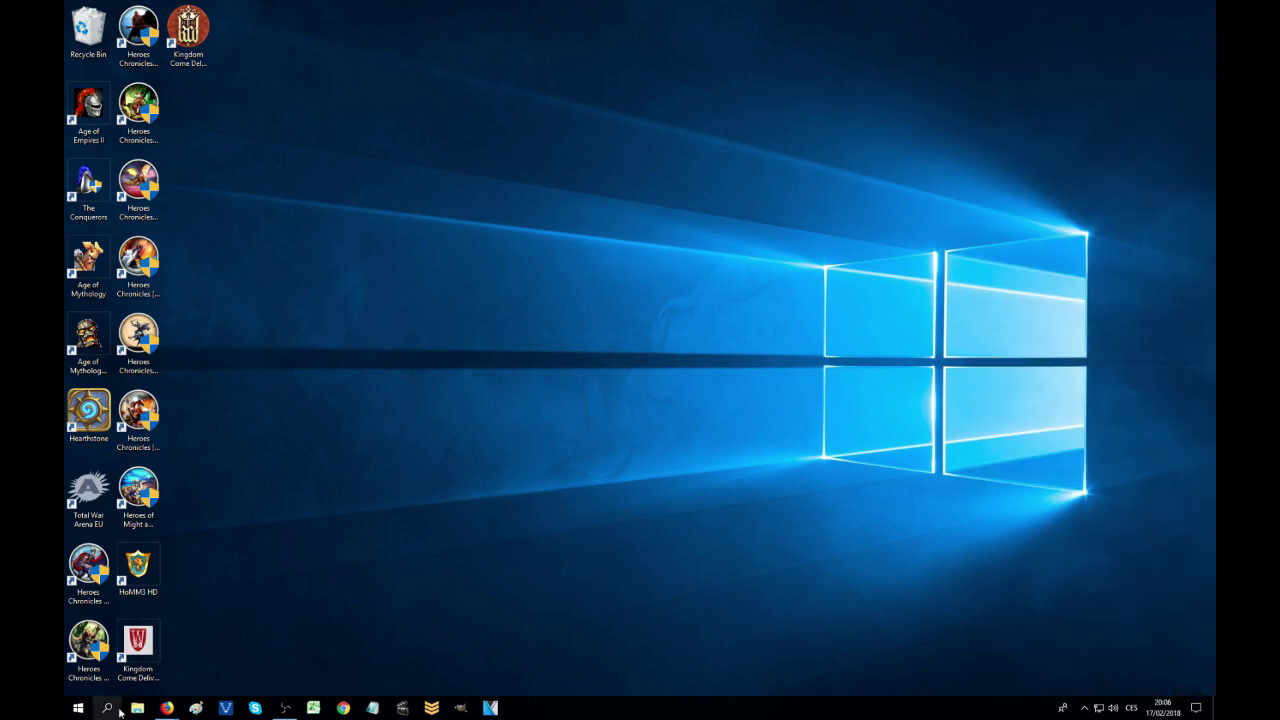
{"action": "left_click", "coordinate": [137, 708]}
{"action": "double_click", "coordinate": [947, 314]}
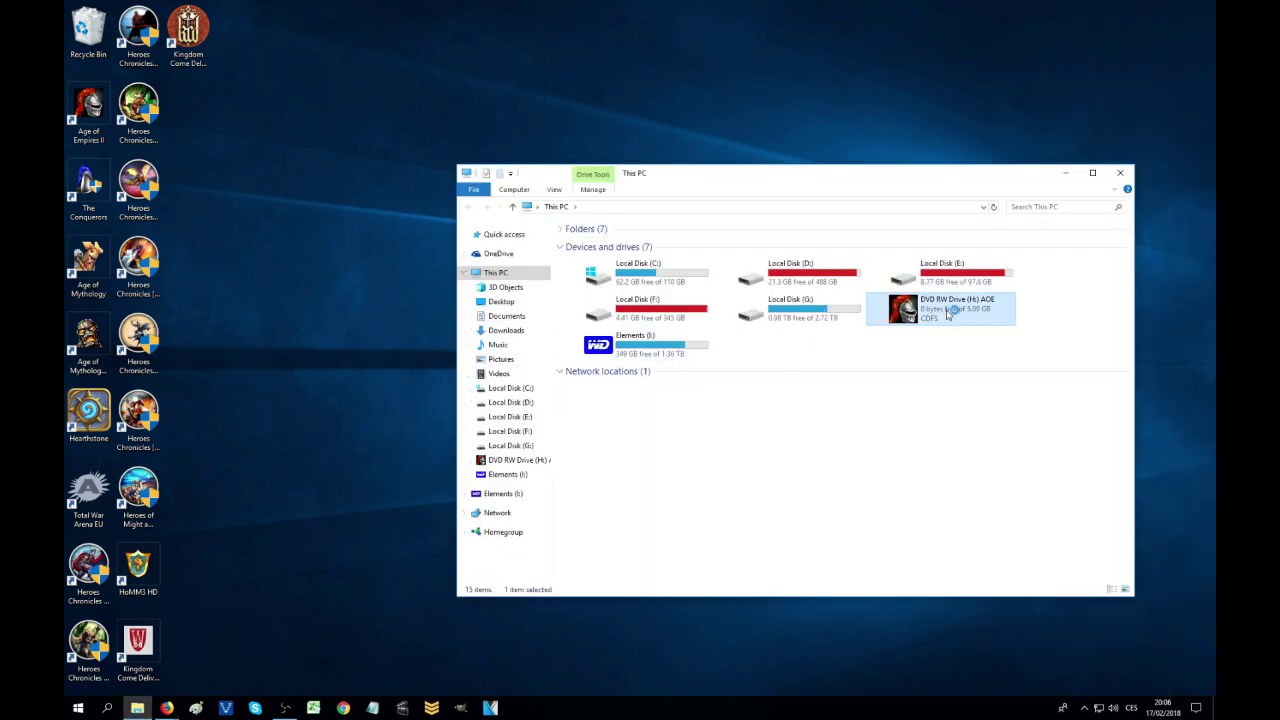
{"action": "left_click", "coordinate": [1068, 174]}
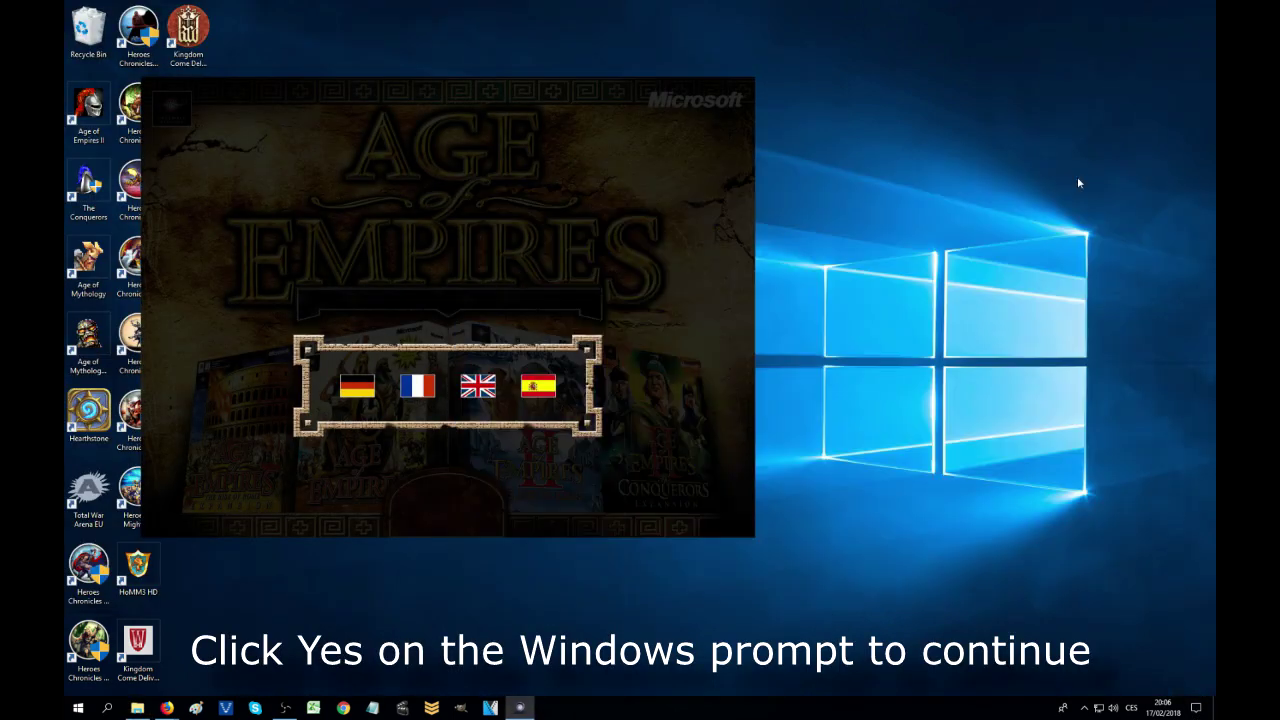
{"action": "left_click", "coordinate": [478, 386]}
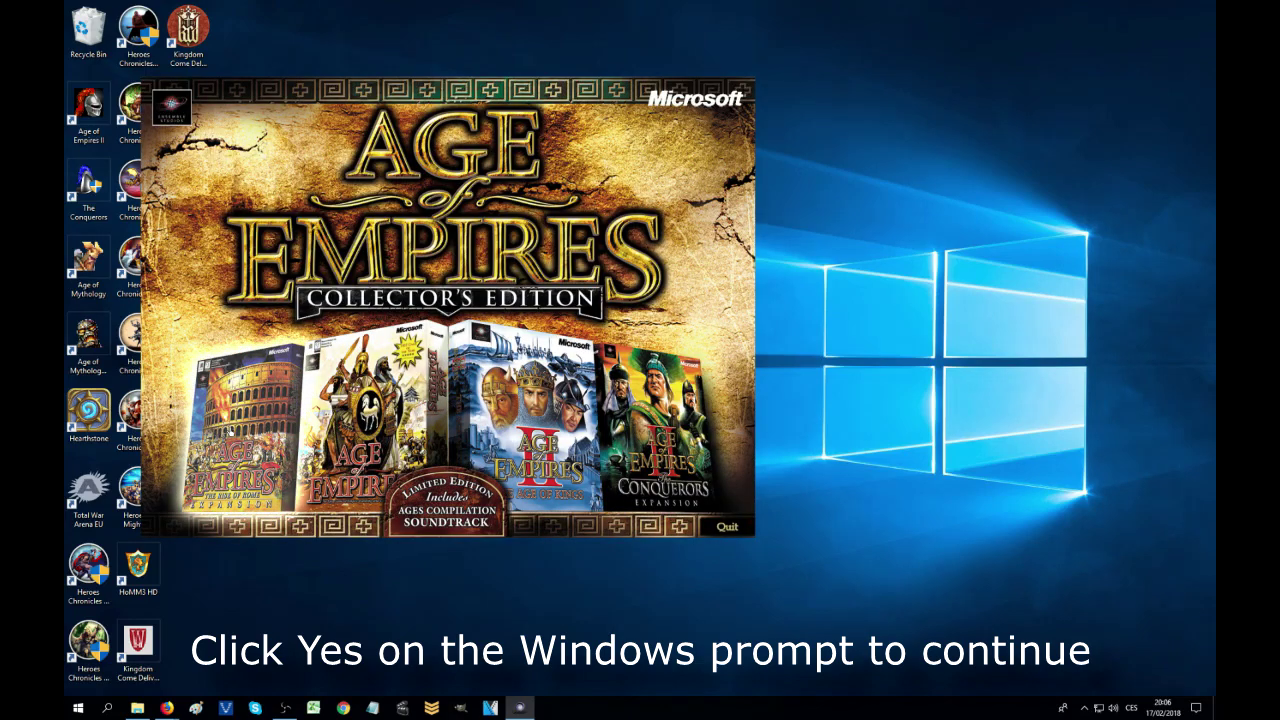
Start the Age of Empires Expansion setup and accept its end-user license agreement
{"action": "left_click", "coordinate": [400, 360]}
{"action": "left_click", "coordinate": [566, 412]}
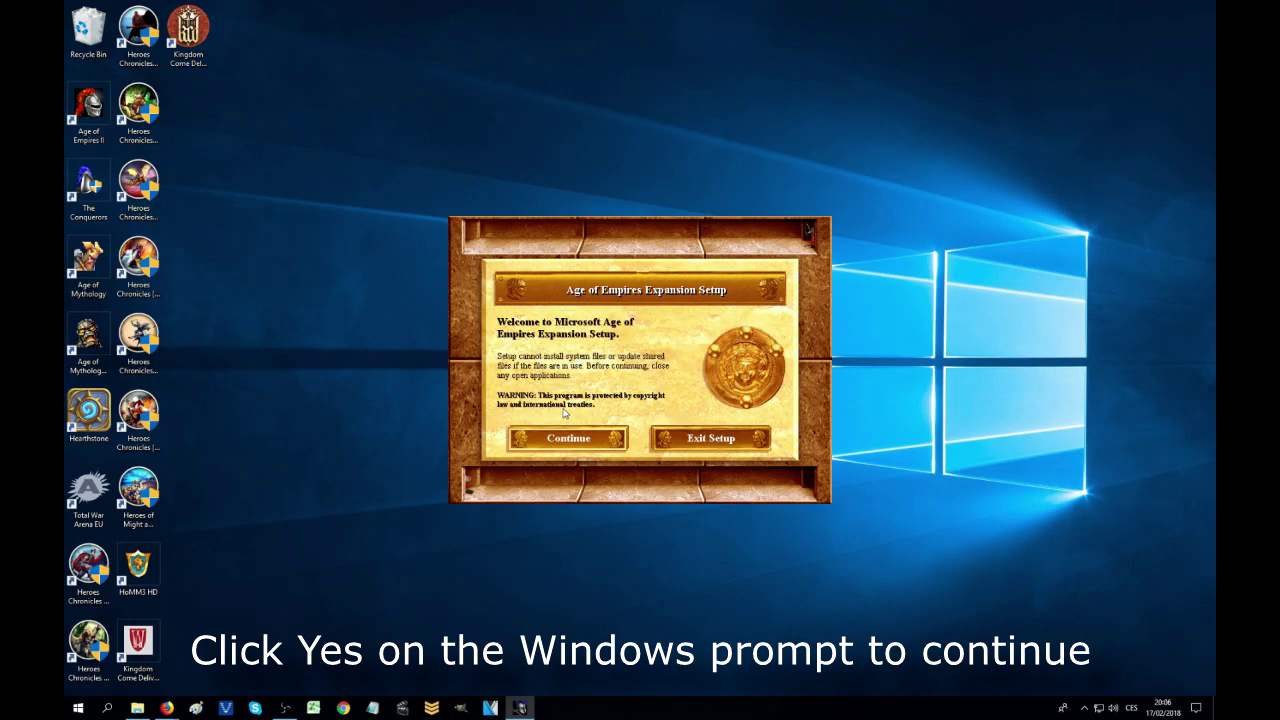
{"action": "left_click", "coordinate": [567, 438]}
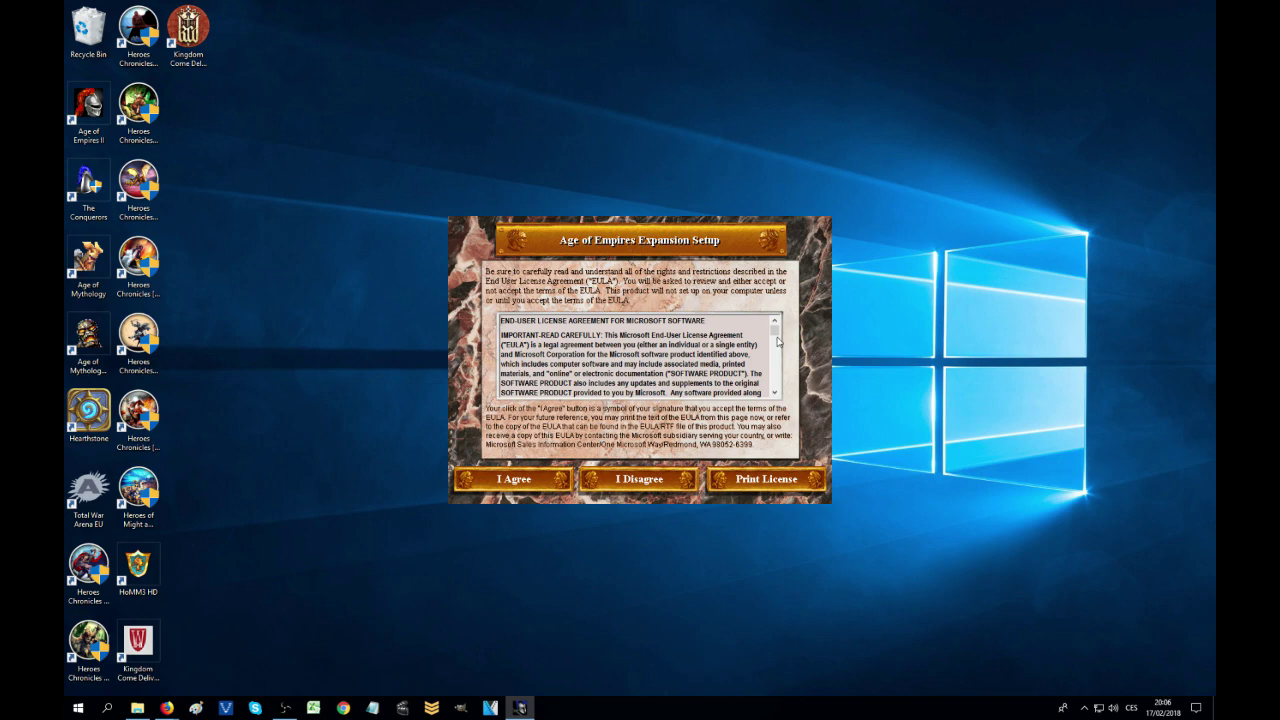
{"action": "left_click_drag", "start_coordinate": [777, 332], "coordinate": [783, 405]}
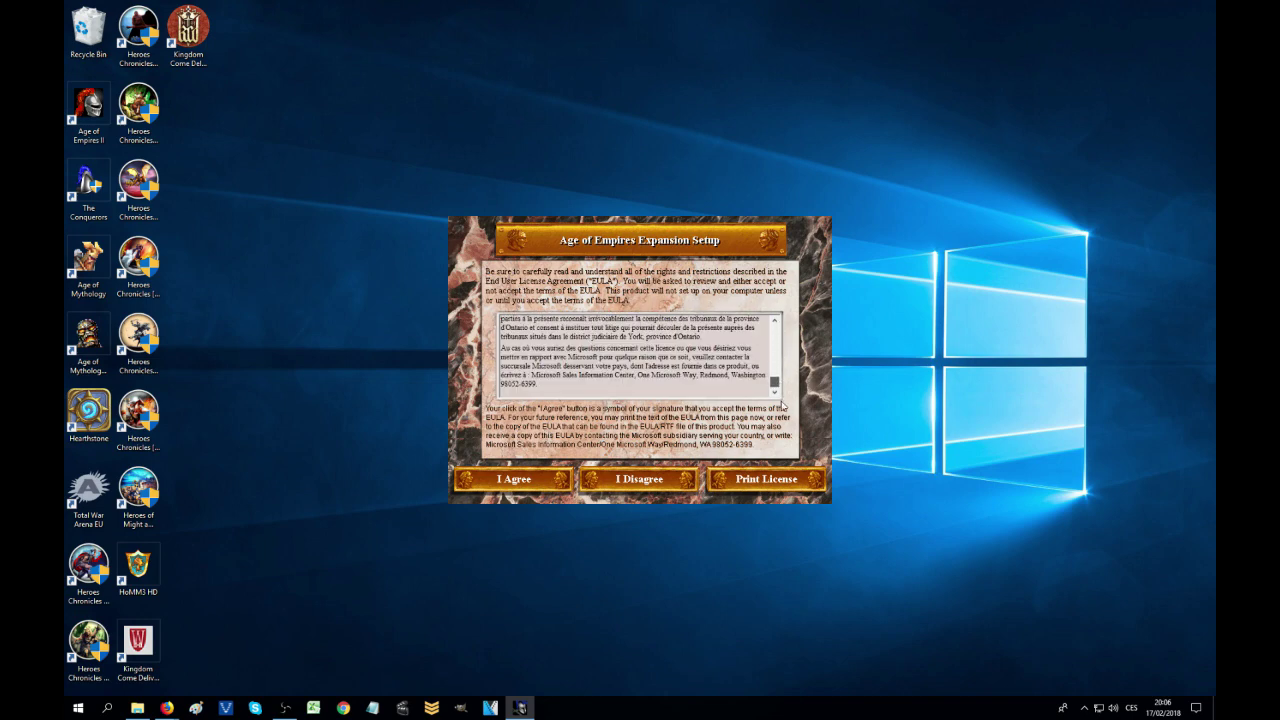
{"action": "left_click", "coordinate": [510, 480]}
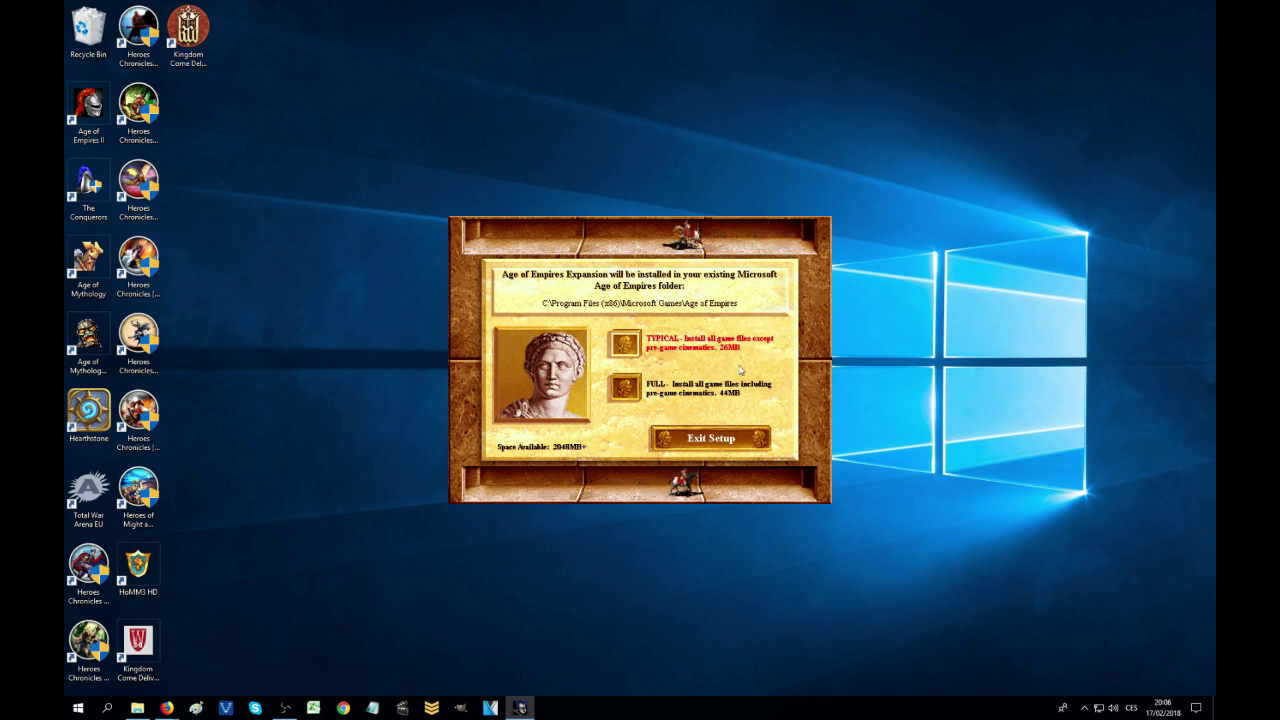
Install the expansion with the Typical option and have a desktop icon added for it
{"action": "left_click", "coordinate": [624, 344]}
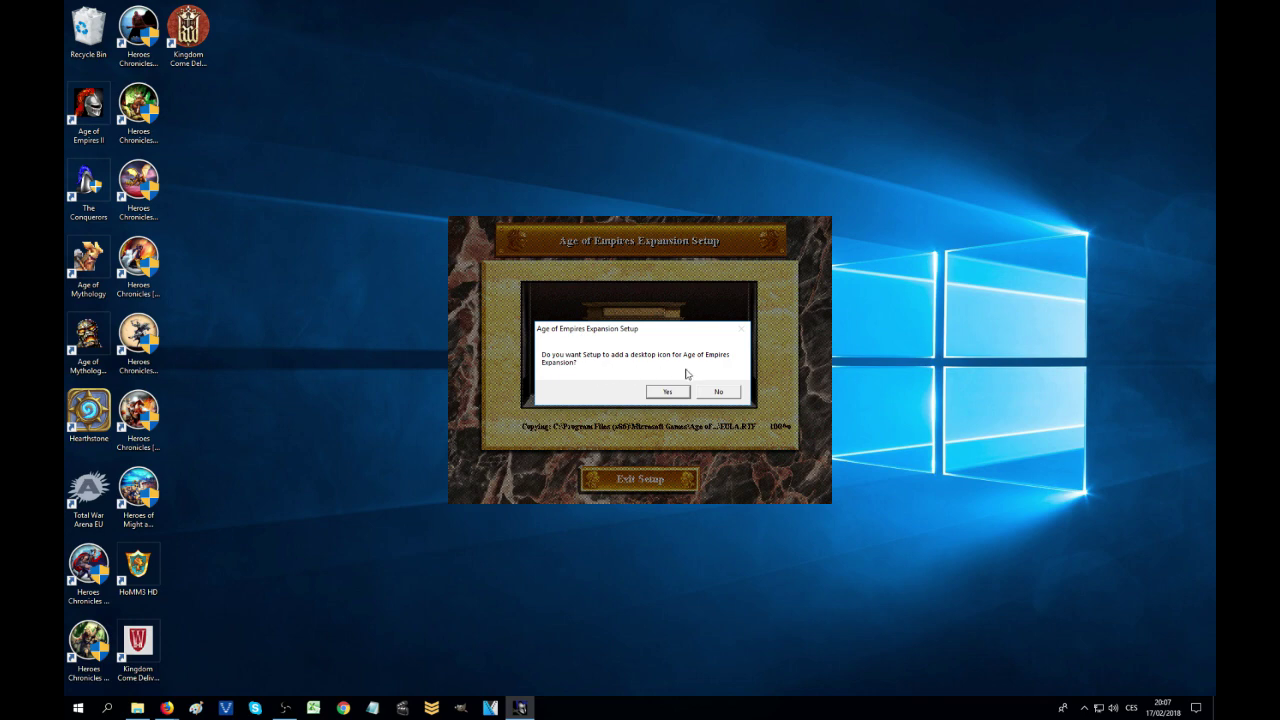
{"action": "left_click", "coordinate": [664, 393]}
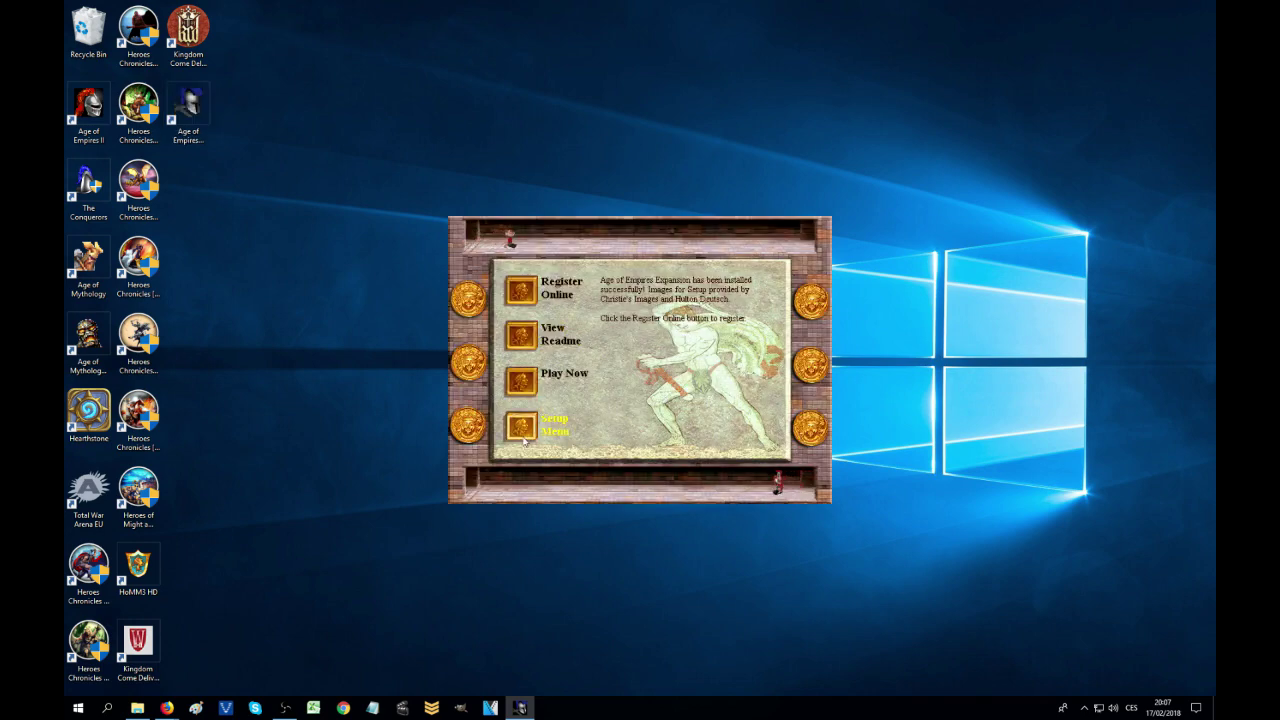
Launch the expansion from its setup screen and install the required DirectPlay Windows feature
{"action": "left_click", "coordinate": [523, 382]}
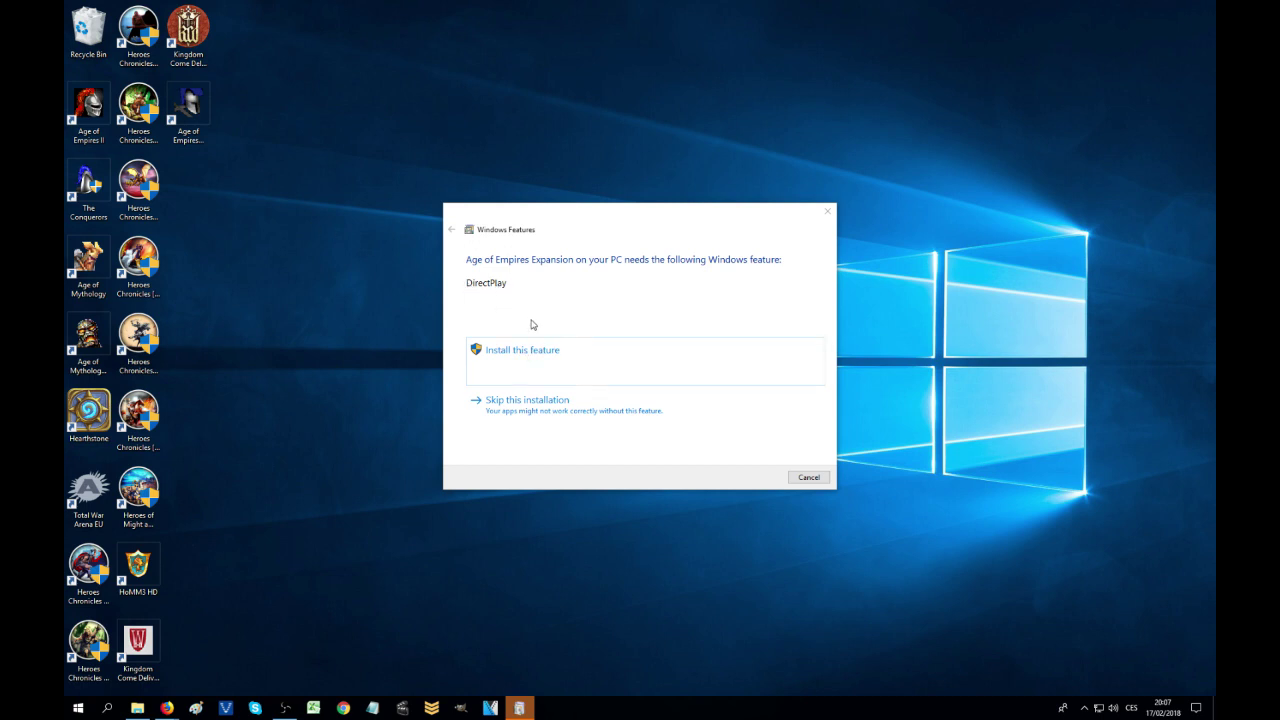
{"action": "left_click", "coordinate": [526, 355]}
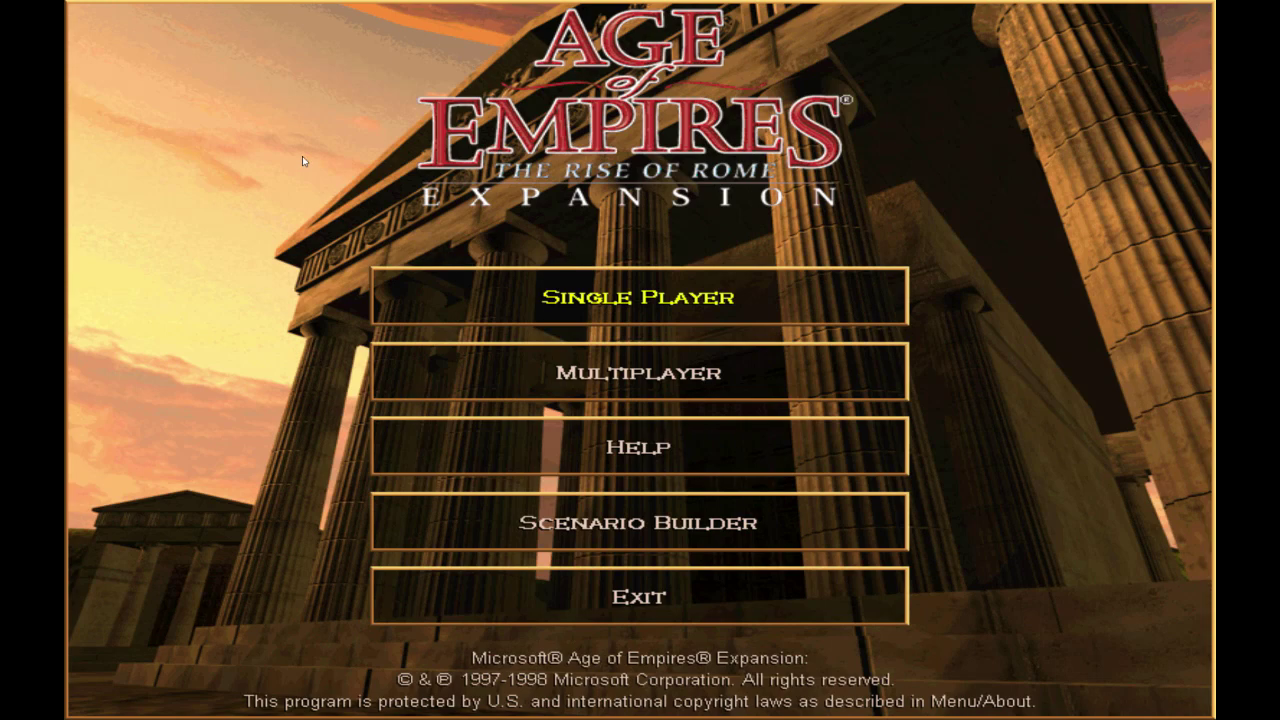
Start a single-player game in The Rise of Rome
{"action": "key", "text": "Return"}
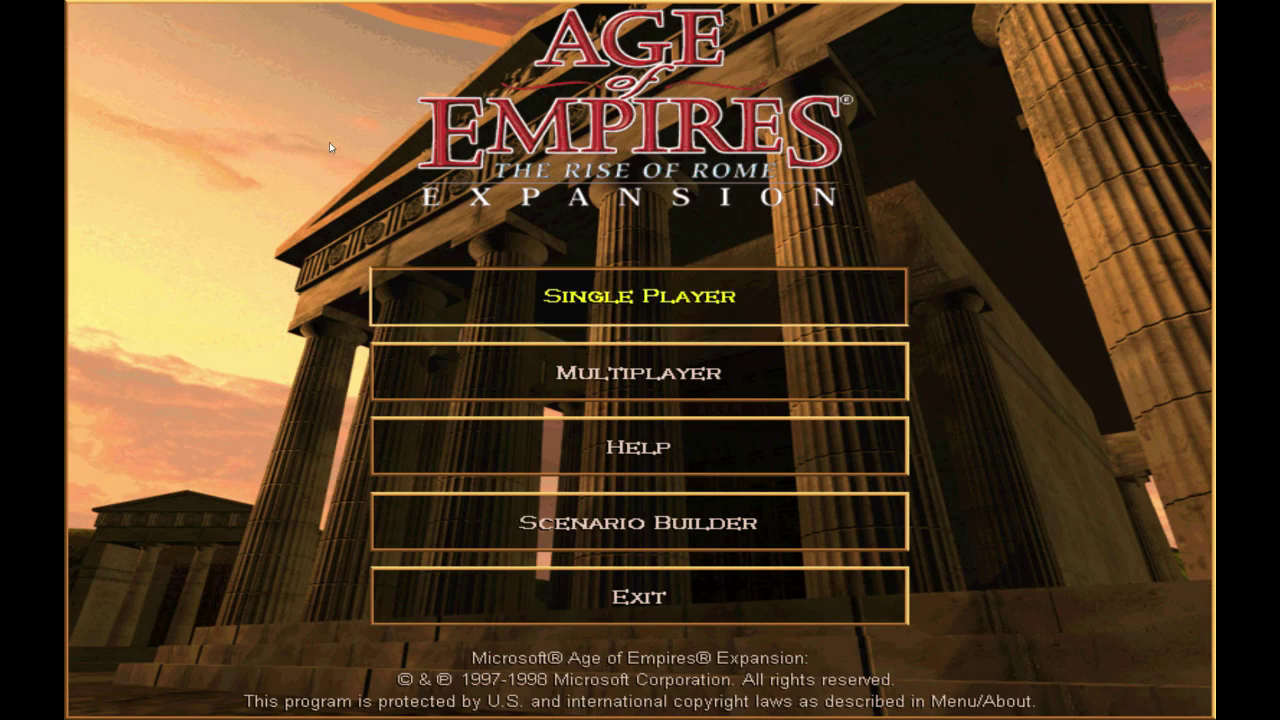
{"action": "key", "text": "Return"}
{"action": "key", "text": "Return"}
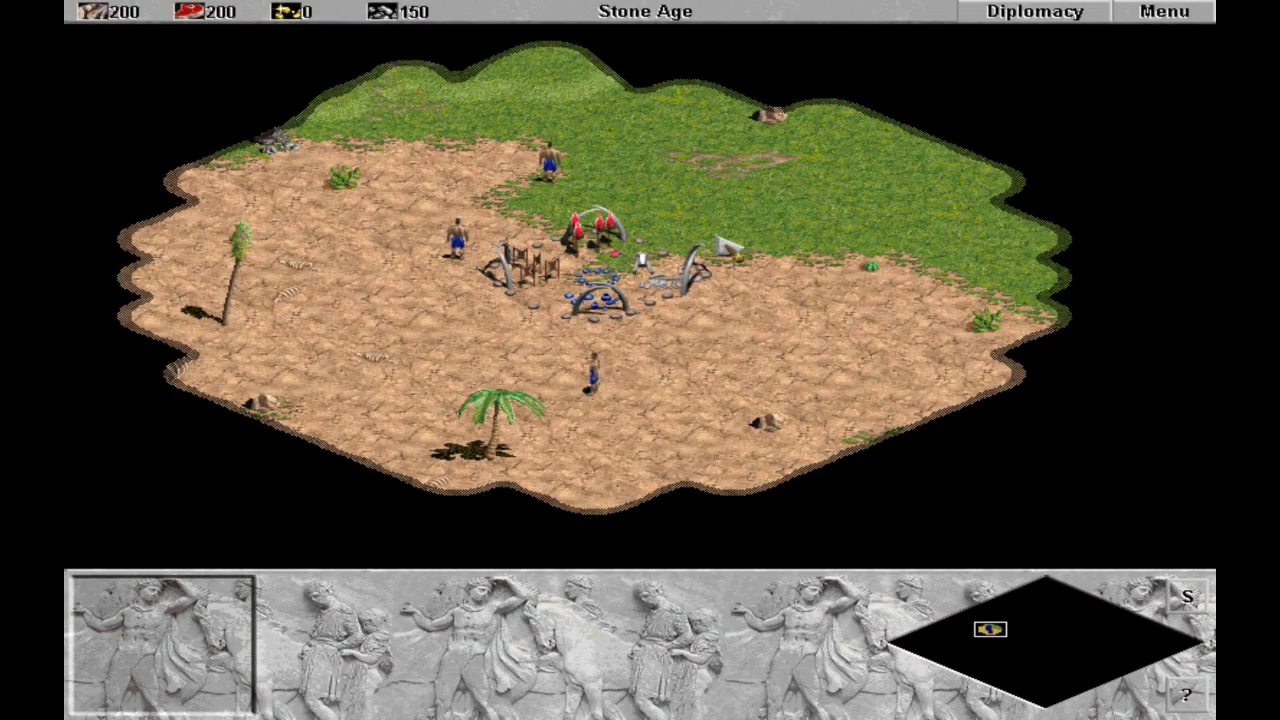
Select all three villagers and send them across the grassland east of the town center to explore
{"action": "left_click_drag", "start_coordinate": [865, 100], "coordinate": [180, 565]}
{"action": "right_click", "coordinate": [1022, 198]}
{"action": "key", "text": "Right"}
{"action": "key", "text": "Up"}
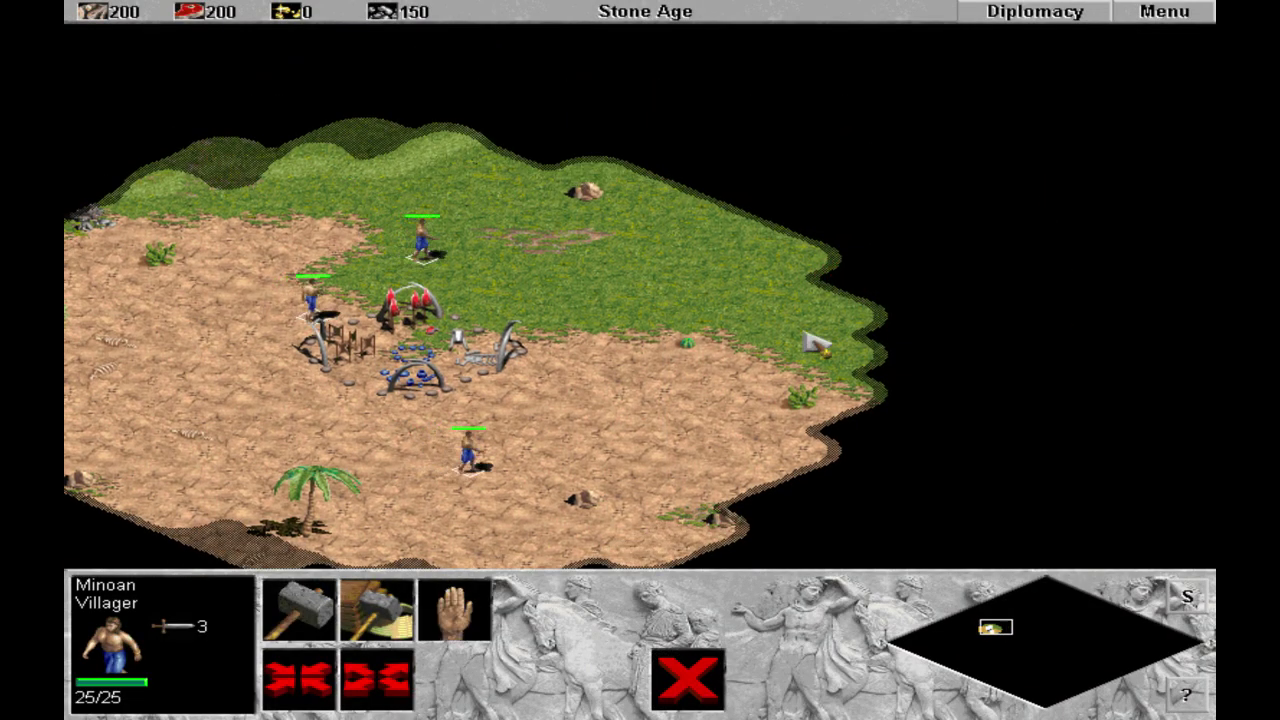
{"action": "right_click", "coordinate": [686, 366]}
{"action": "right_click", "coordinate": [745, 230]}
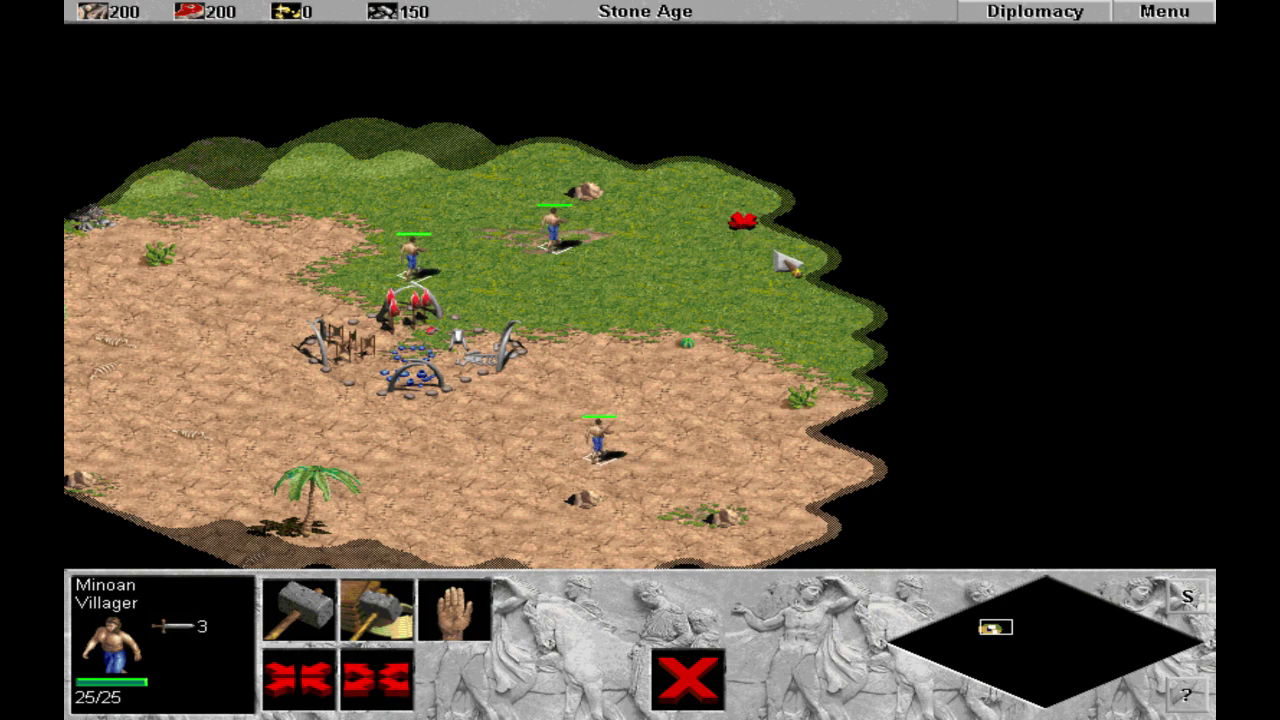
{"action": "key", "text": "Right"}
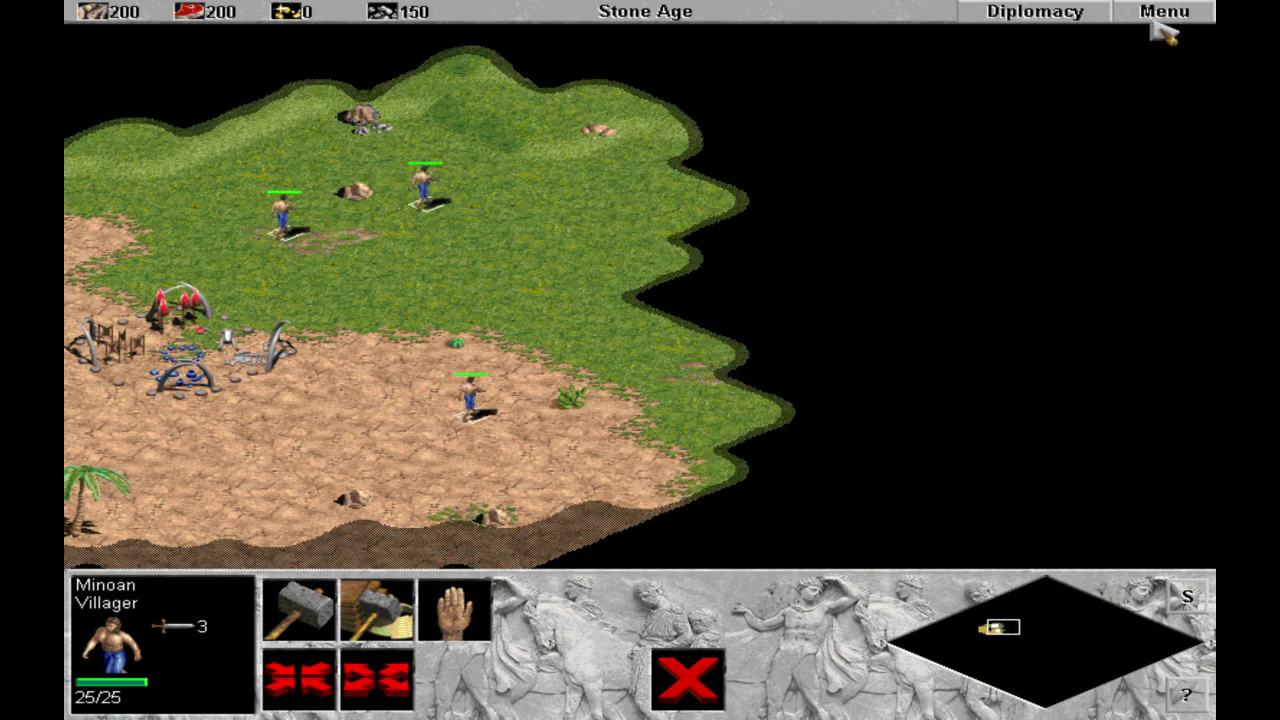
Review the game settings for speed, screen size, scroll speed and path finding, and return to the game
{"action": "left_click", "coordinate": [1160, 14]}
{"action": "left_click", "coordinate": [555, 432]}
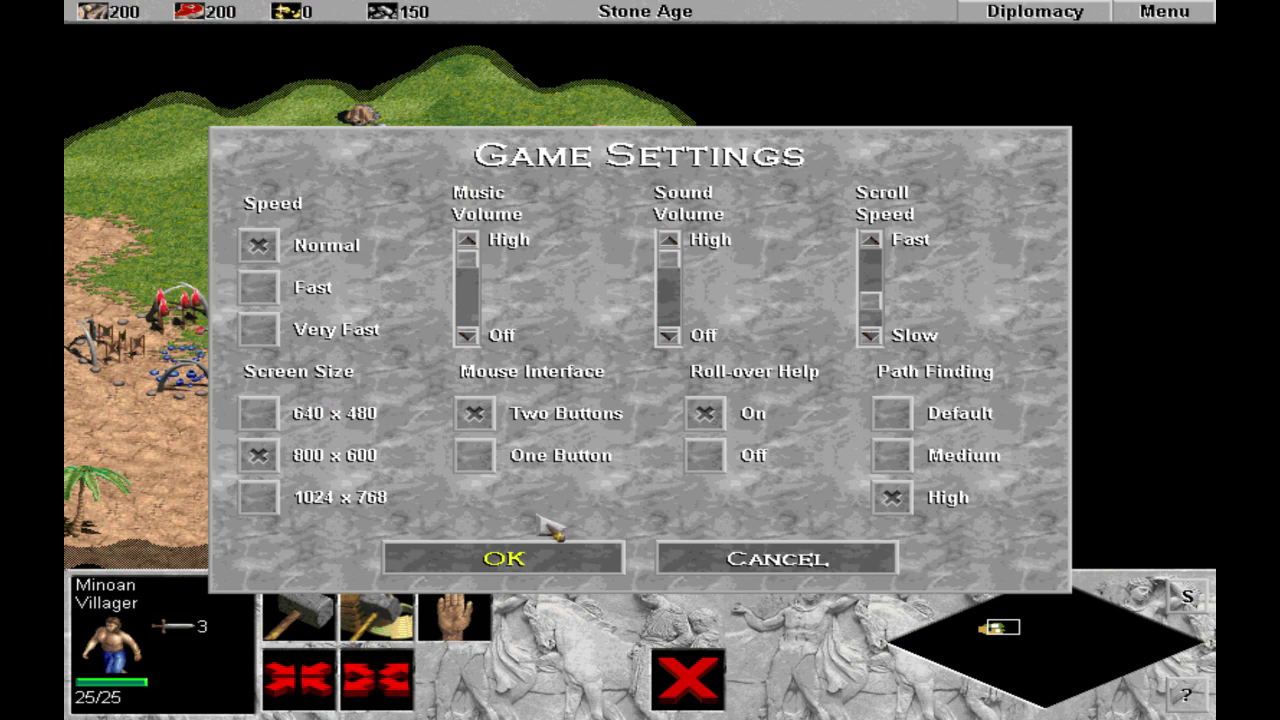
{"action": "left_click", "coordinate": [548, 566]}
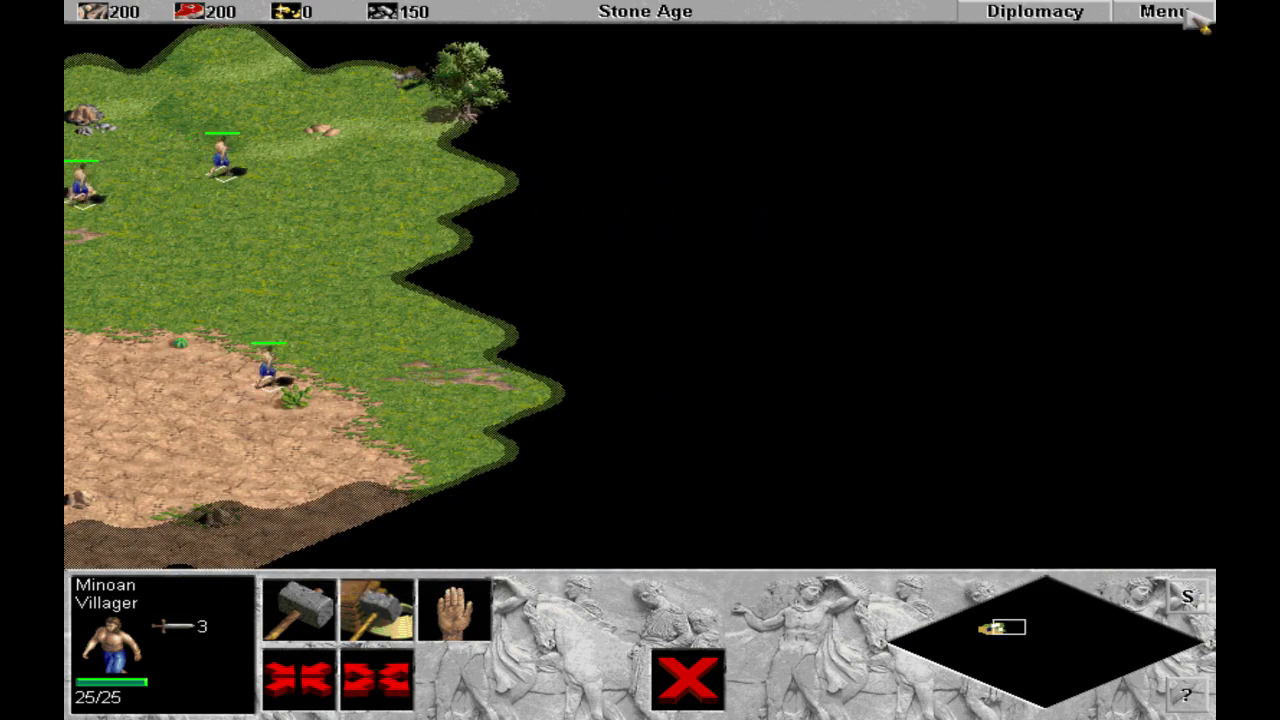
Quit the running game, confirm quitting, and exit The Rise of Rome to the desktop
{"action": "left_click", "coordinate": [1192, 16]}
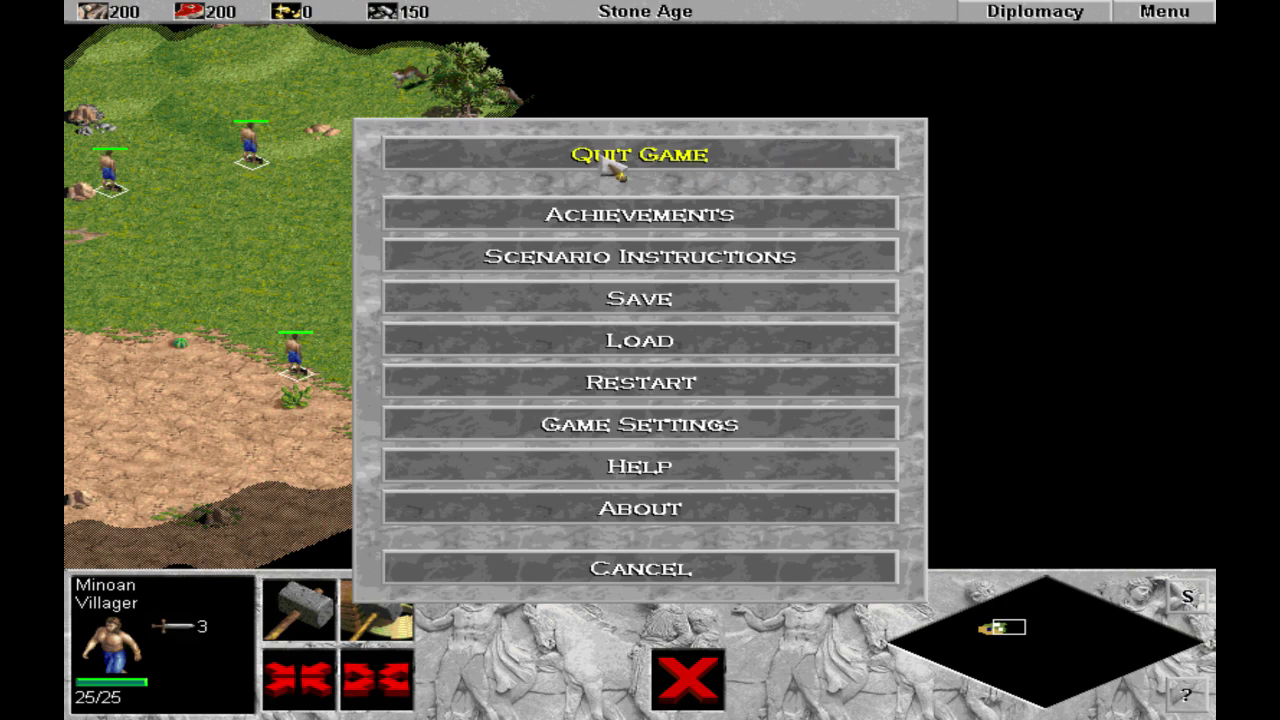
{"action": "left_click", "coordinate": [700, 160]}
{"action": "left_click", "coordinate": [510, 393]}
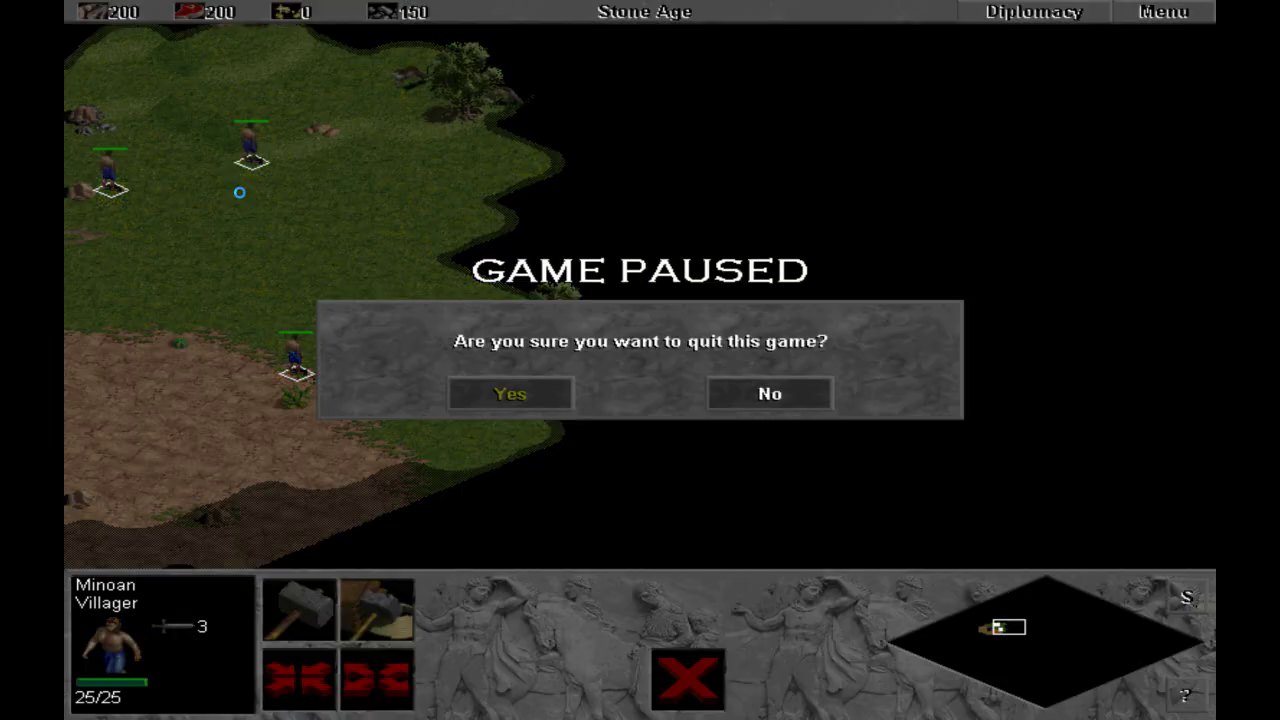
{"action": "left_click", "coordinate": [1197, 14]}
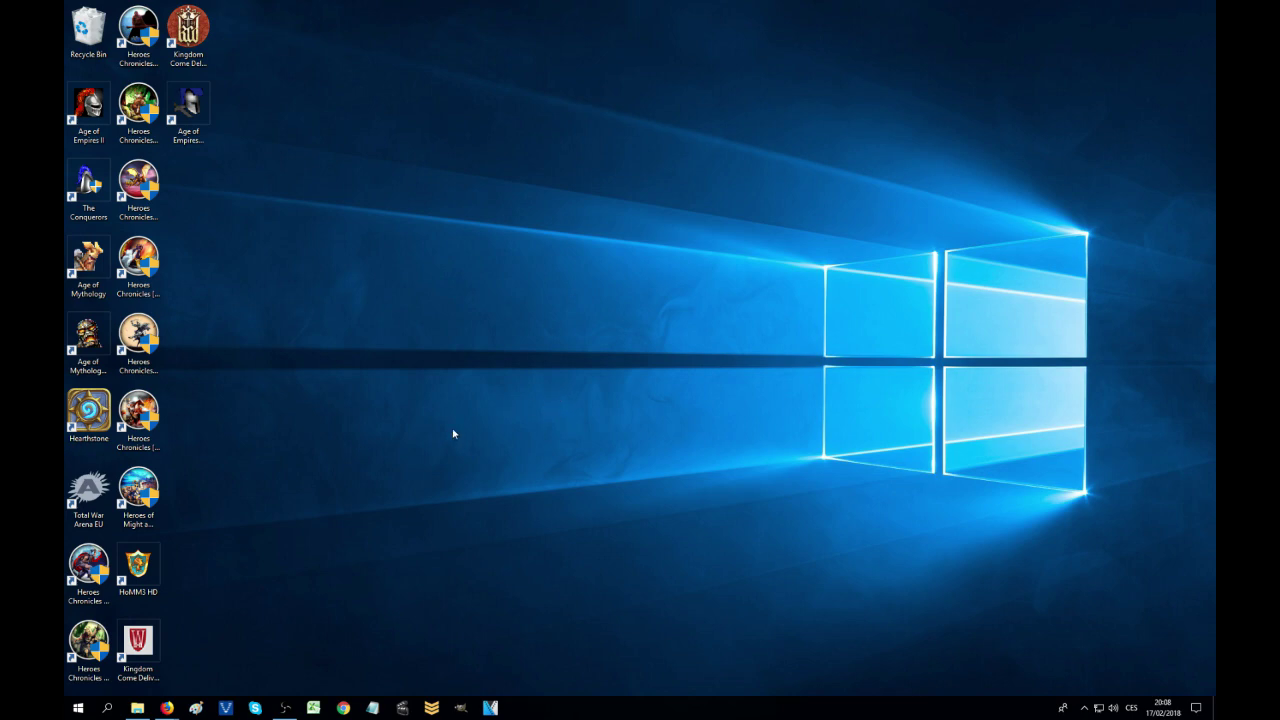
Open the list of optional Windows features from Programs and Features in the Windows Apps settings
{"action": "left_click", "coordinate": [78, 708]}
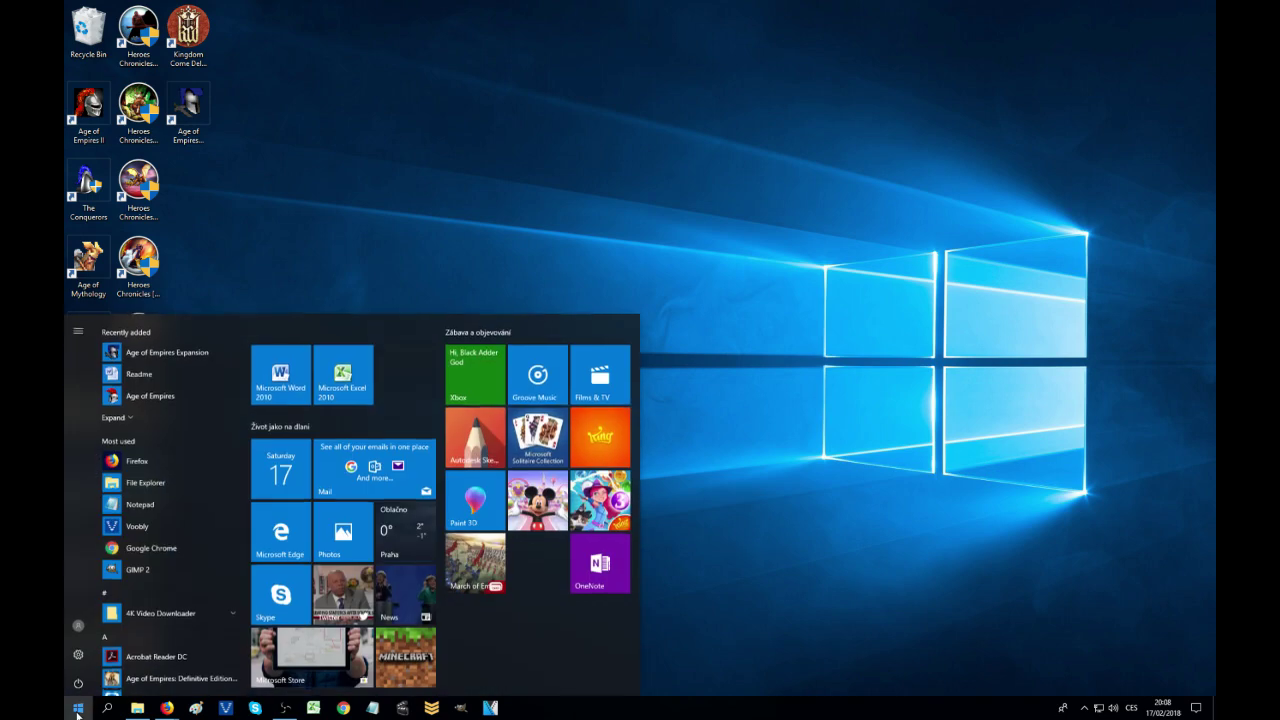
{"action": "left_click", "coordinate": [79, 655]}
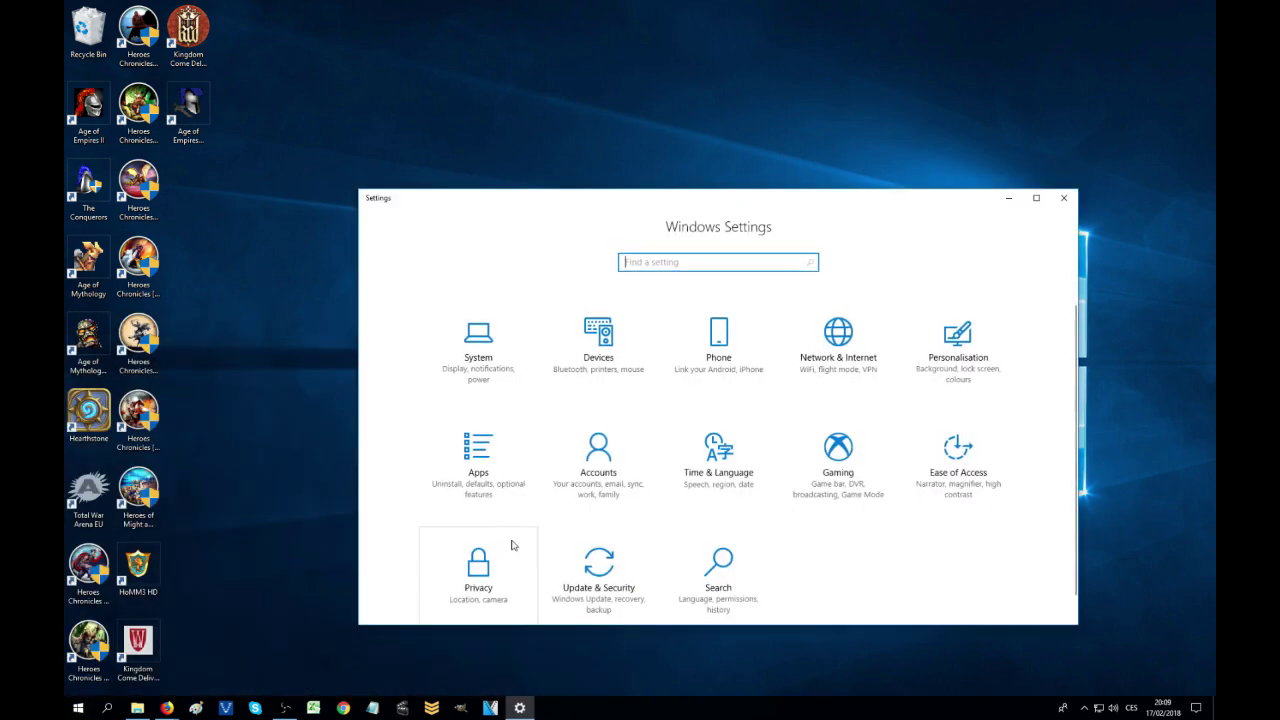
{"action": "left_click", "coordinate": [489, 466]}
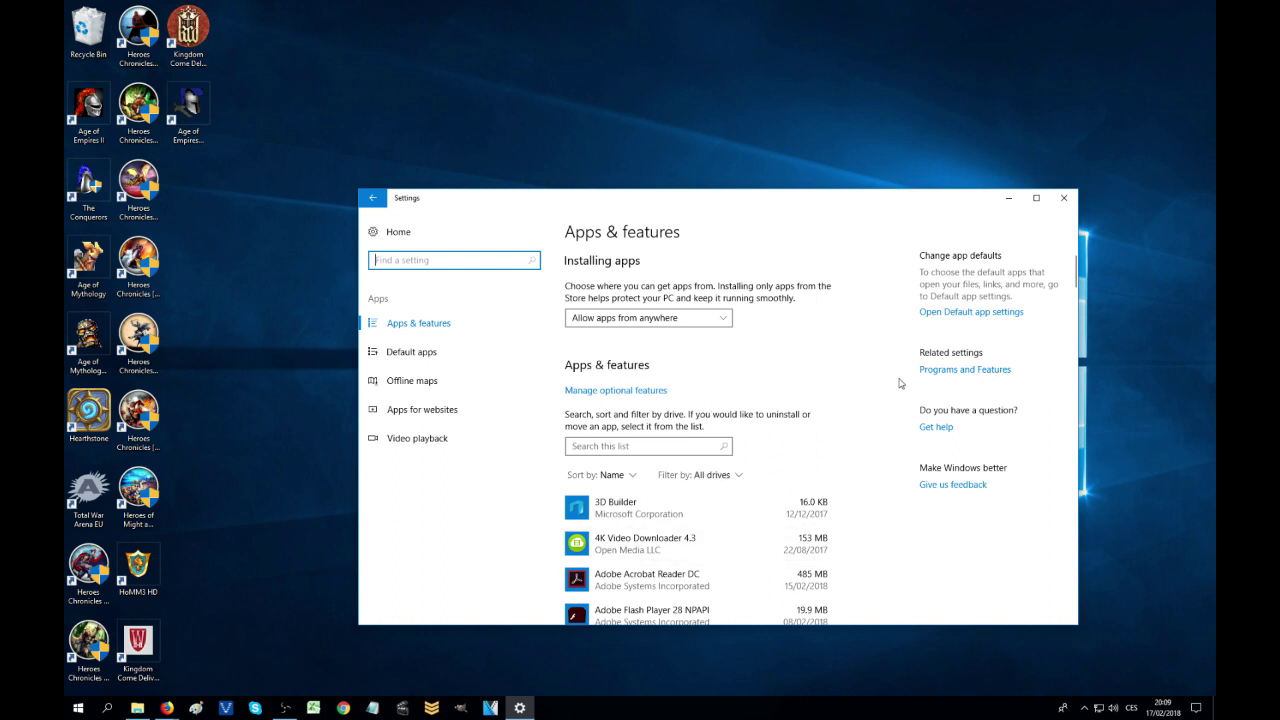
{"action": "left_click", "coordinate": [976, 374]}
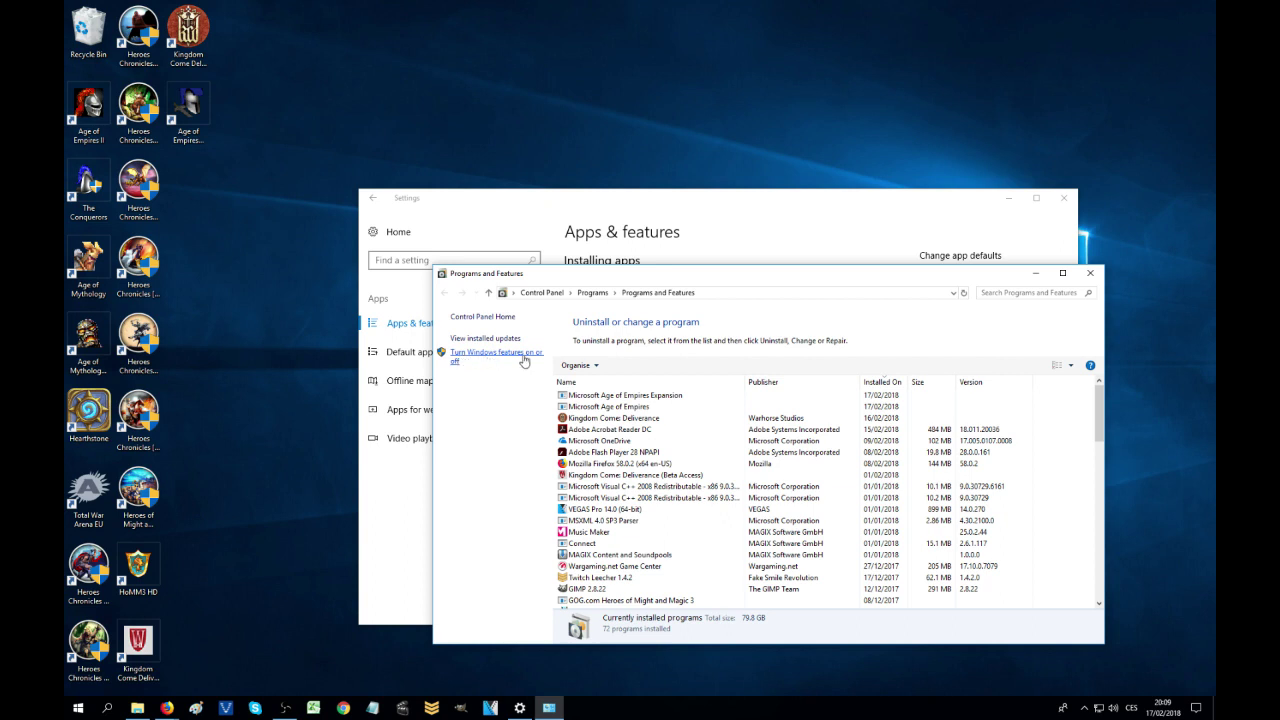
{"action": "left_click", "coordinate": [489, 357]}
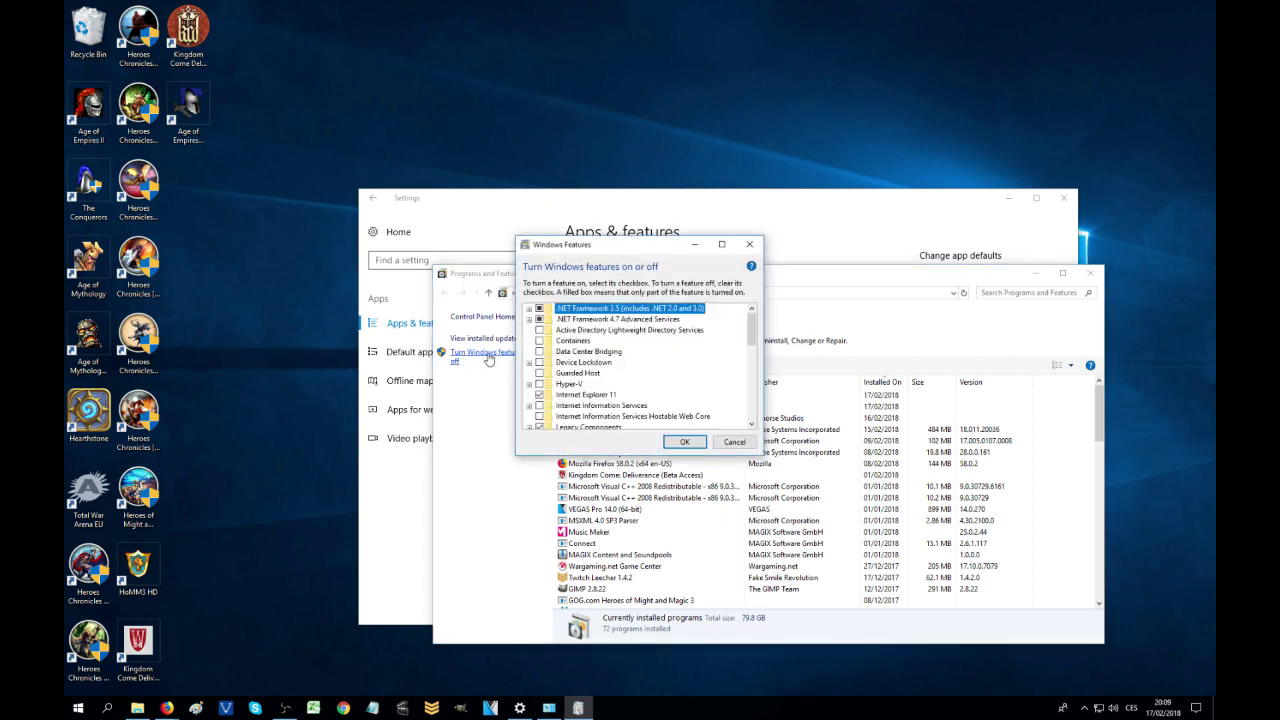
Check the DirectPlay entry under Legacy Components, accept the Windows features dialog, and close the settings windows
{"action": "left_click_drag", "start_coordinate": [752, 331], "coordinate": [754, 346]}
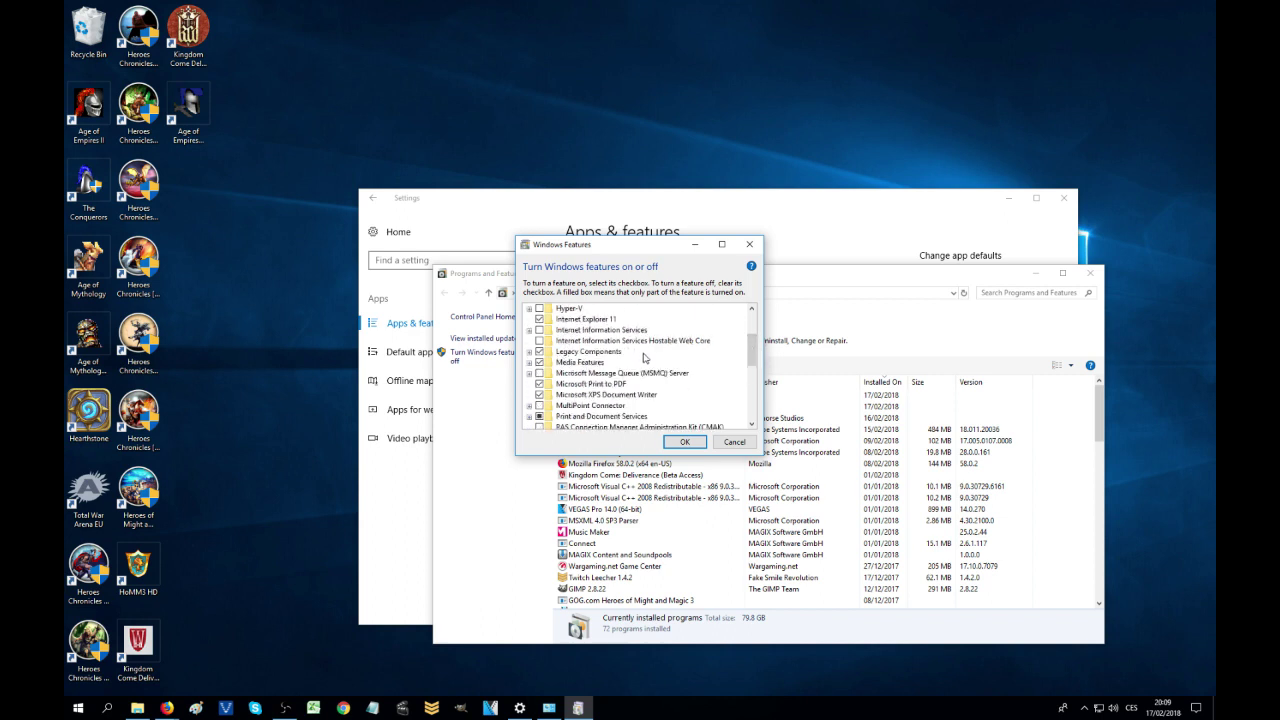
{"action": "left_click", "coordinate": [598, 353]}
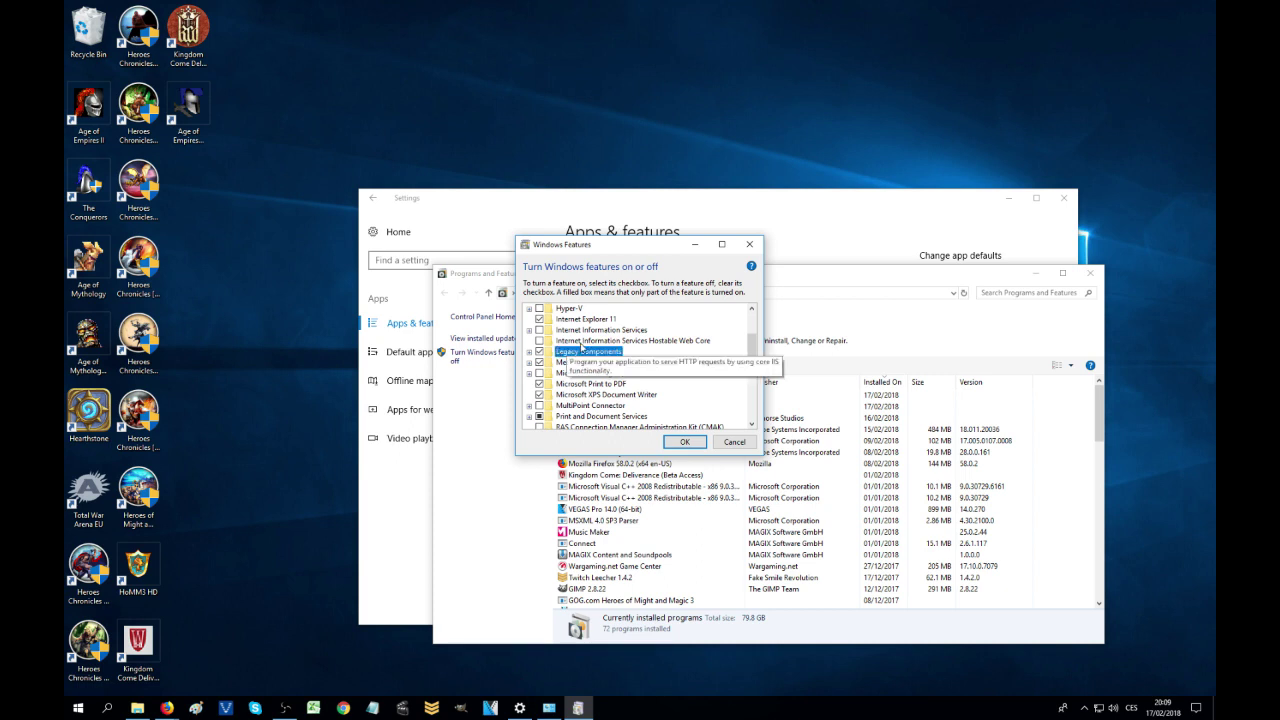
{"action": "left_click", "coordinate": [529, 353]}
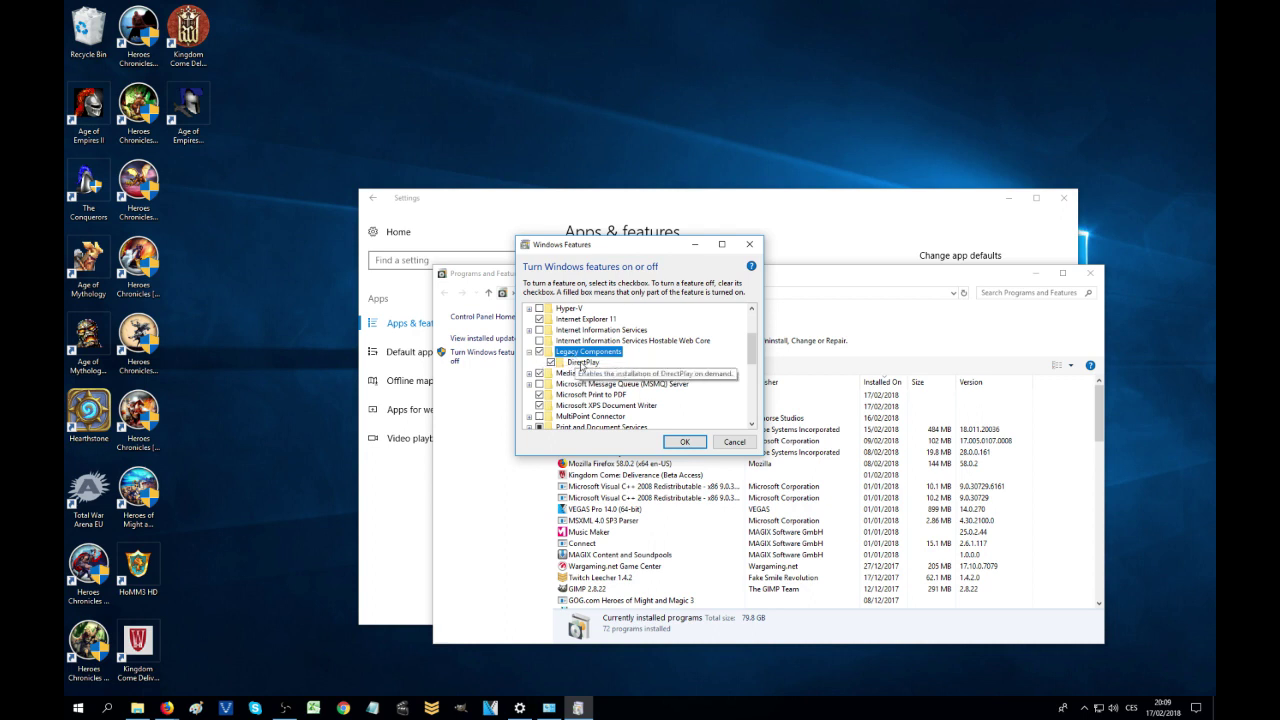
{"action": "left_click", "coordinate": [583, 363]}
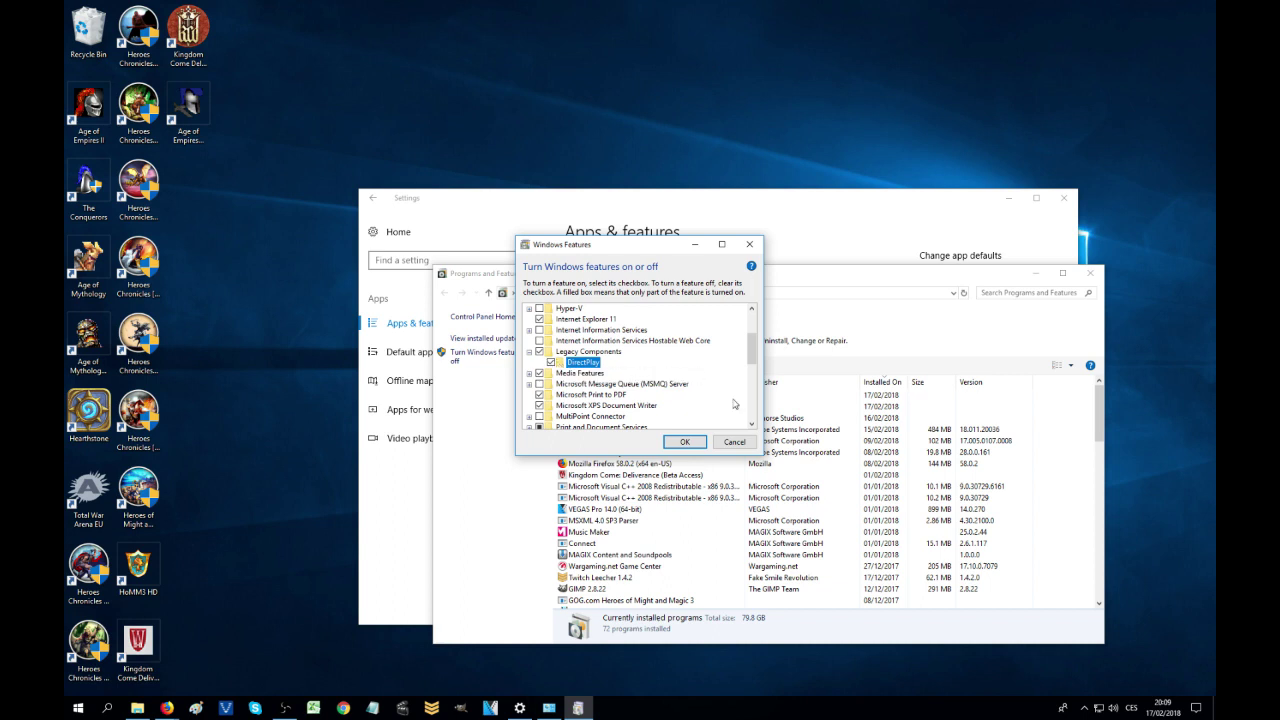
{"action": "left_click", "coordinate": [685, 443]}
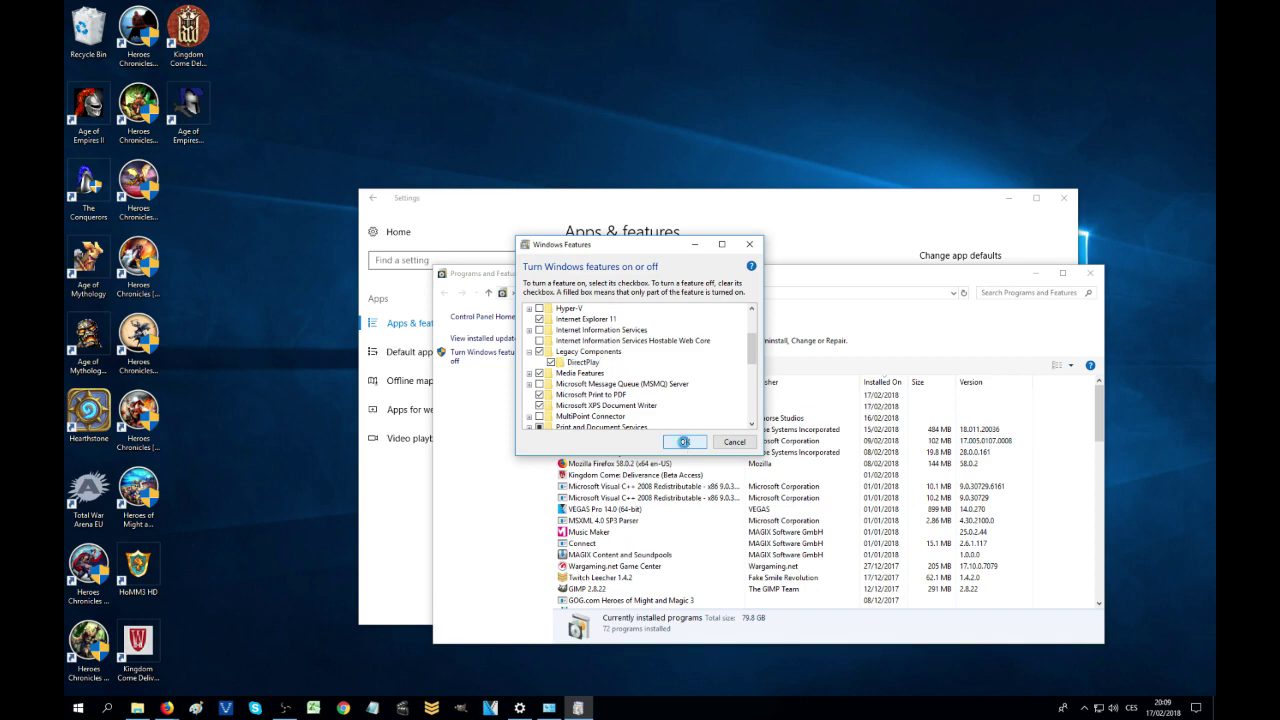
{"action": "left_click", "coordinate": [1091, 275]}
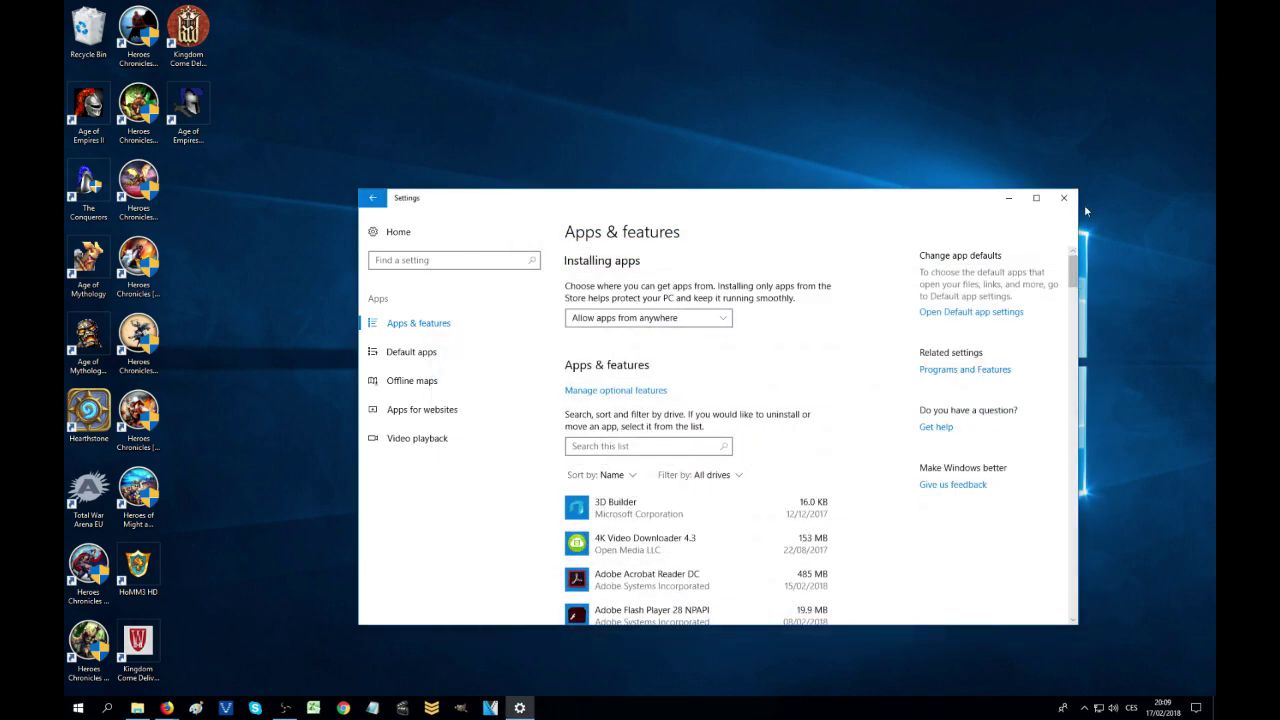
{"action": "left_click", "coordinate": [1064, 197]}
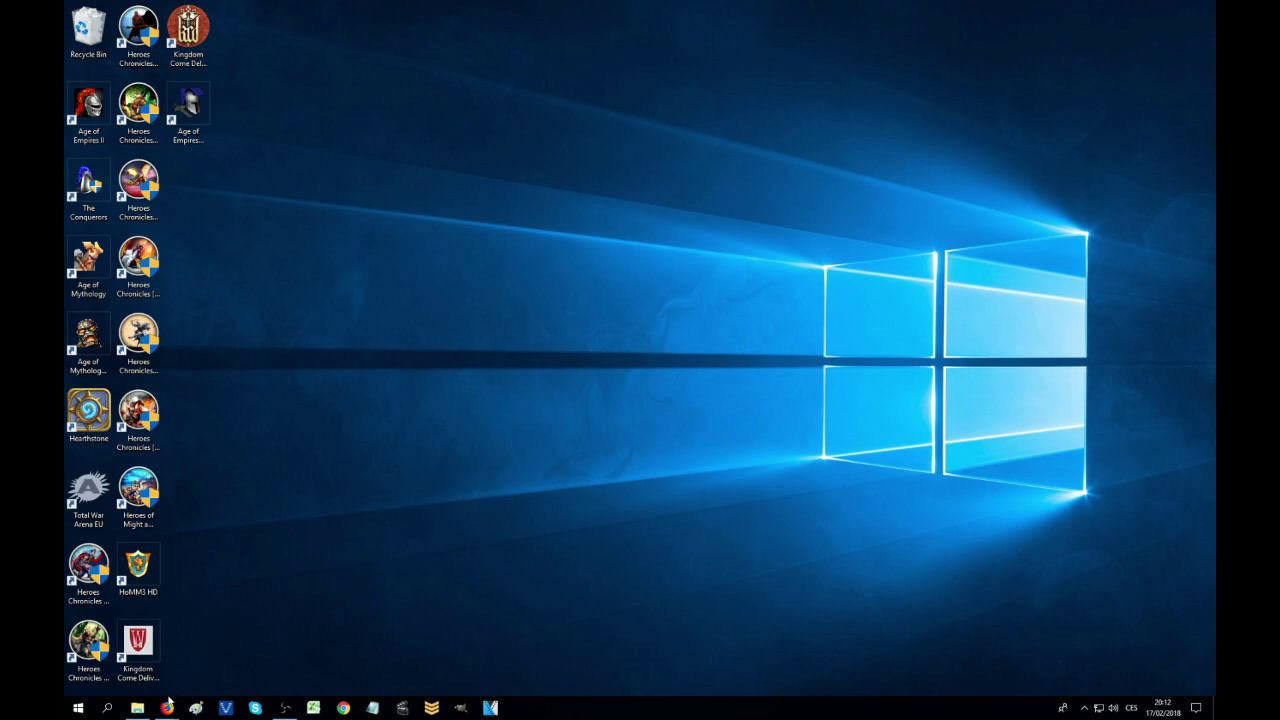
Switch to Firefox and highlight the UPatch HD site's address, upatch-hd.weebly.com
{"action": "mouse_move", "coordinate": [167, 707]}
{"action": "left_click", "coordinate": [246, 670]}
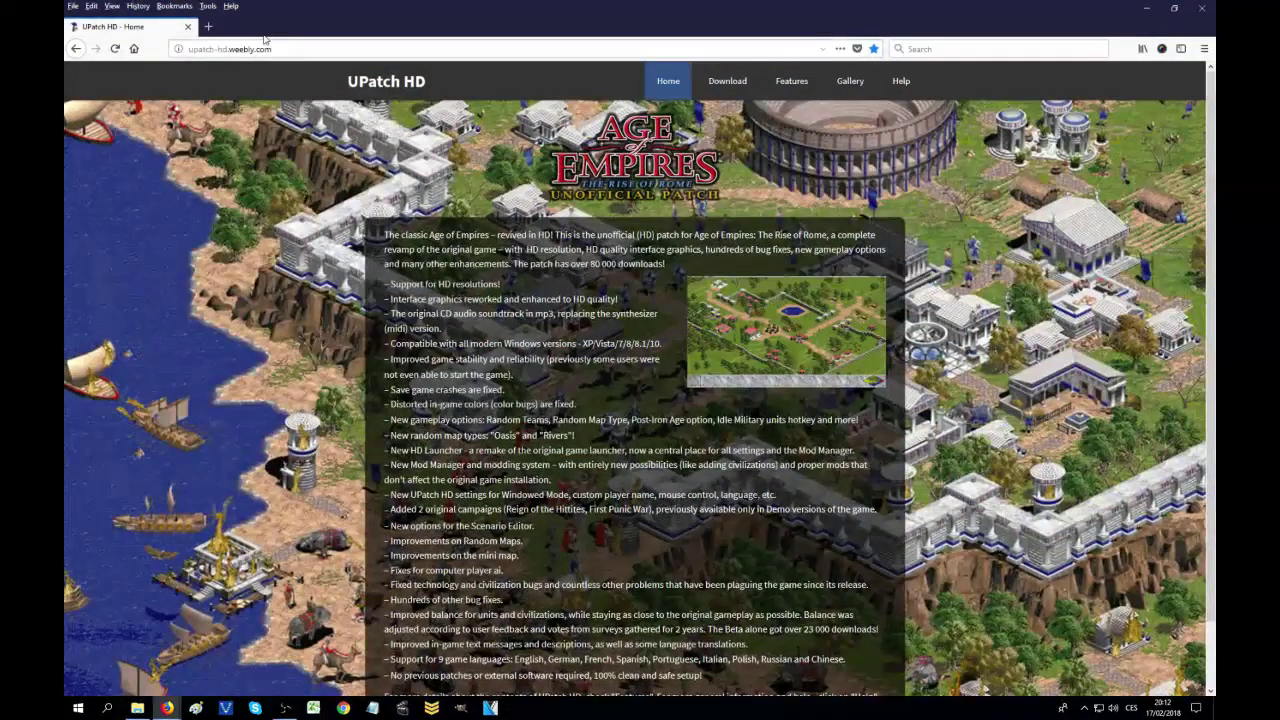
{"action": "left_click", "coordinate": [292, 50]}
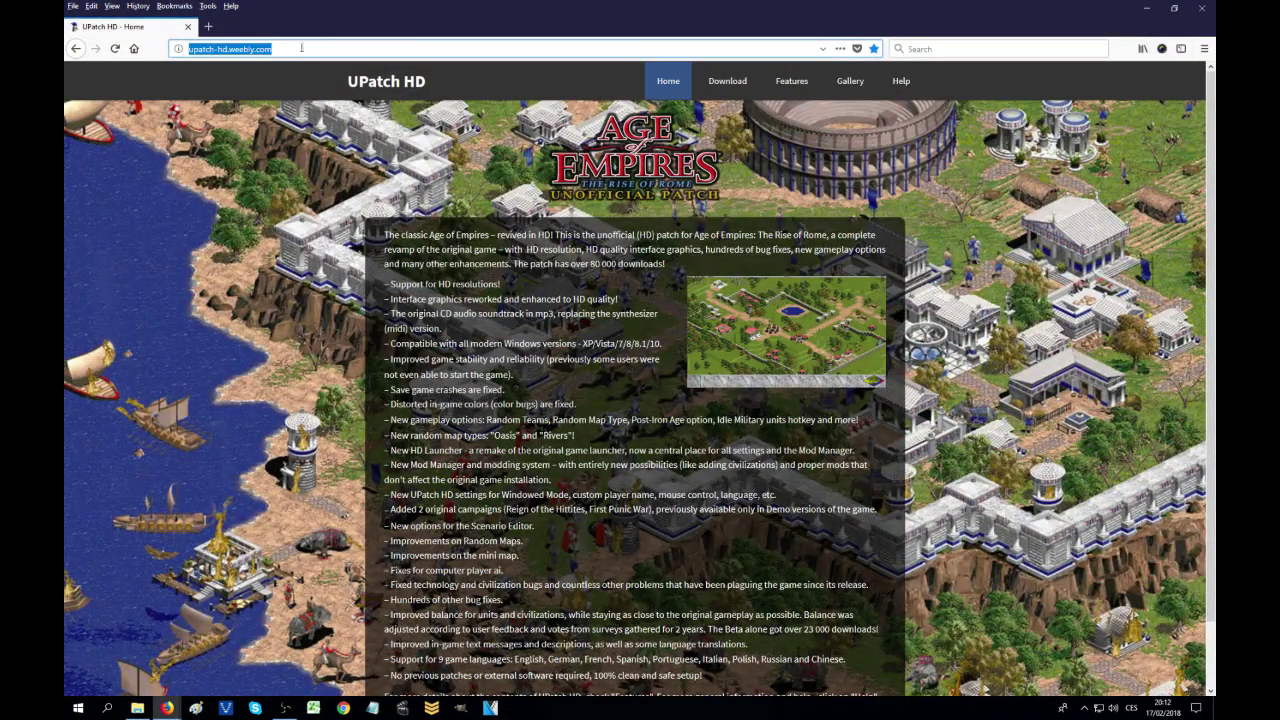
{"action": "left_click_drag", "start_coordinate": [274, 48], "coordinate": [189, 50]}
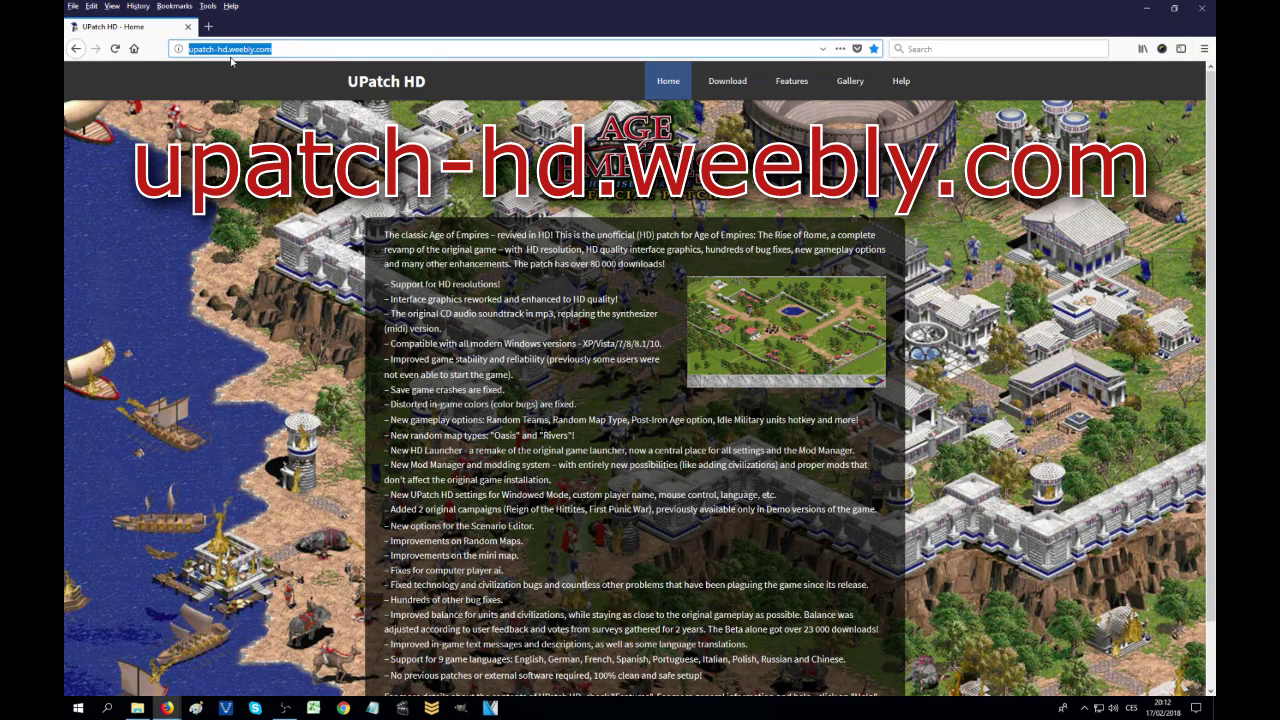
{"action": "left_click_drag", "start_coordinate": [294, 50], "coordinate": [189, 49]}
{"action": "left_click", "coordinate": [547, 82]}
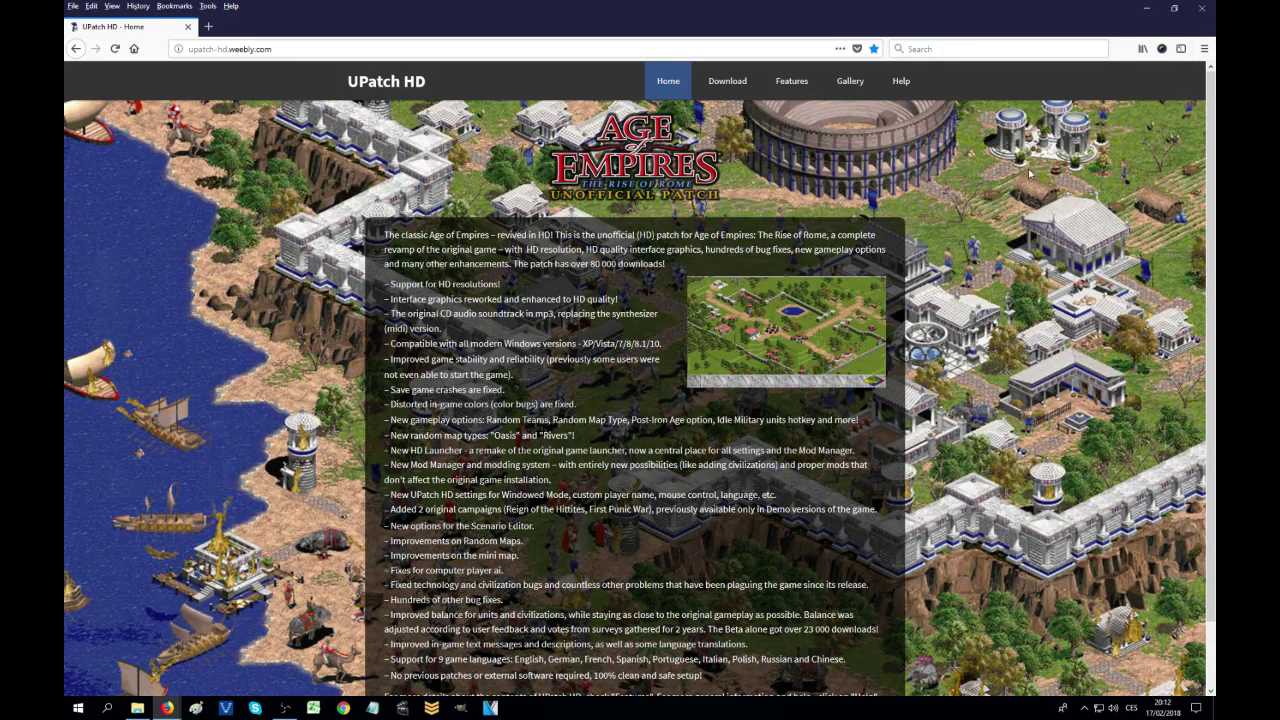
Read the UPatch HD home page's list of improvements, including HD resolutions, graphics and soundtrack, bug fixes, new random maps and supported languages
{"action": "scroll", "coordinate": [721, 290], "scroll_direction": "down", "scroll_amount": 2}
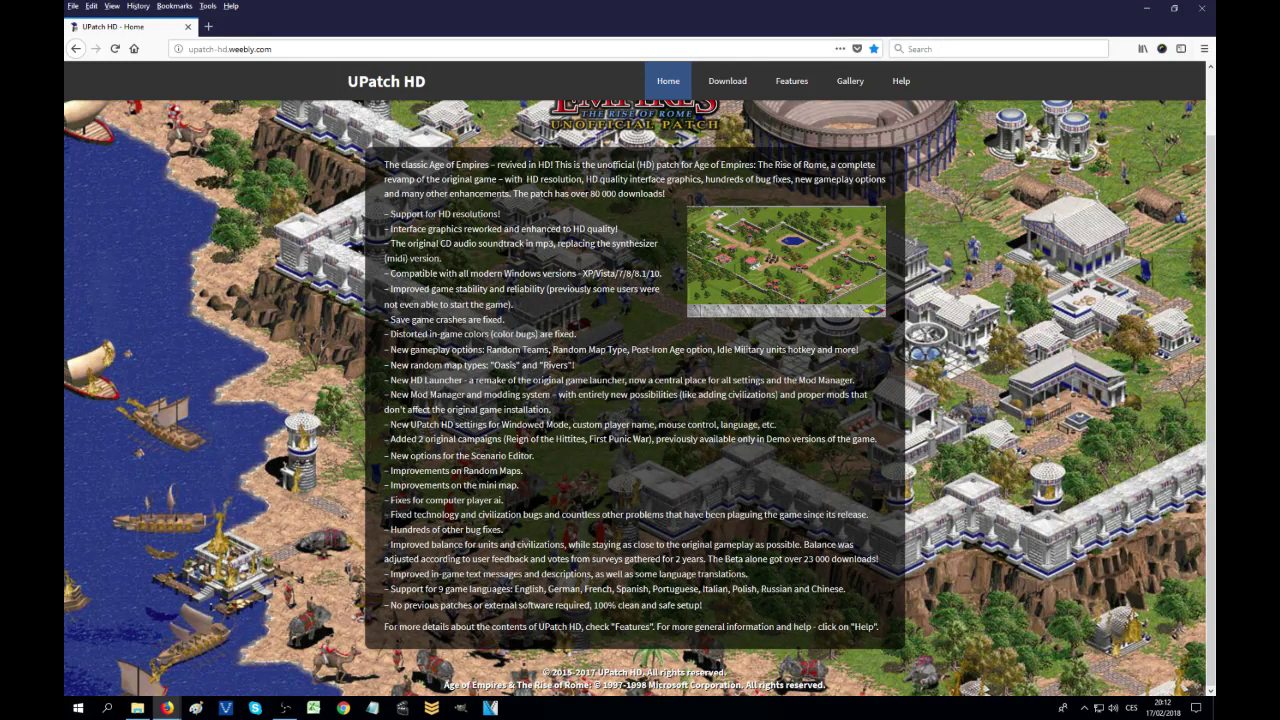
{"action": "left_click_drag", "start_coordinate": [417, 366], "coordinate": [575, 367]}
{"action": "left_click_drag", "start_coordinate": [400, 319], "coordinate": [505, 319]}
{"action": "mouse_move", "coordinate": [410, 214]}
{"action": "left_mouse_down"}
{"action": "mouse_move", "coordinate": [503, 214]}
{"action": "mouse_move", "coordinate": [390, 214]}
{"action": "left_mouse_up"}
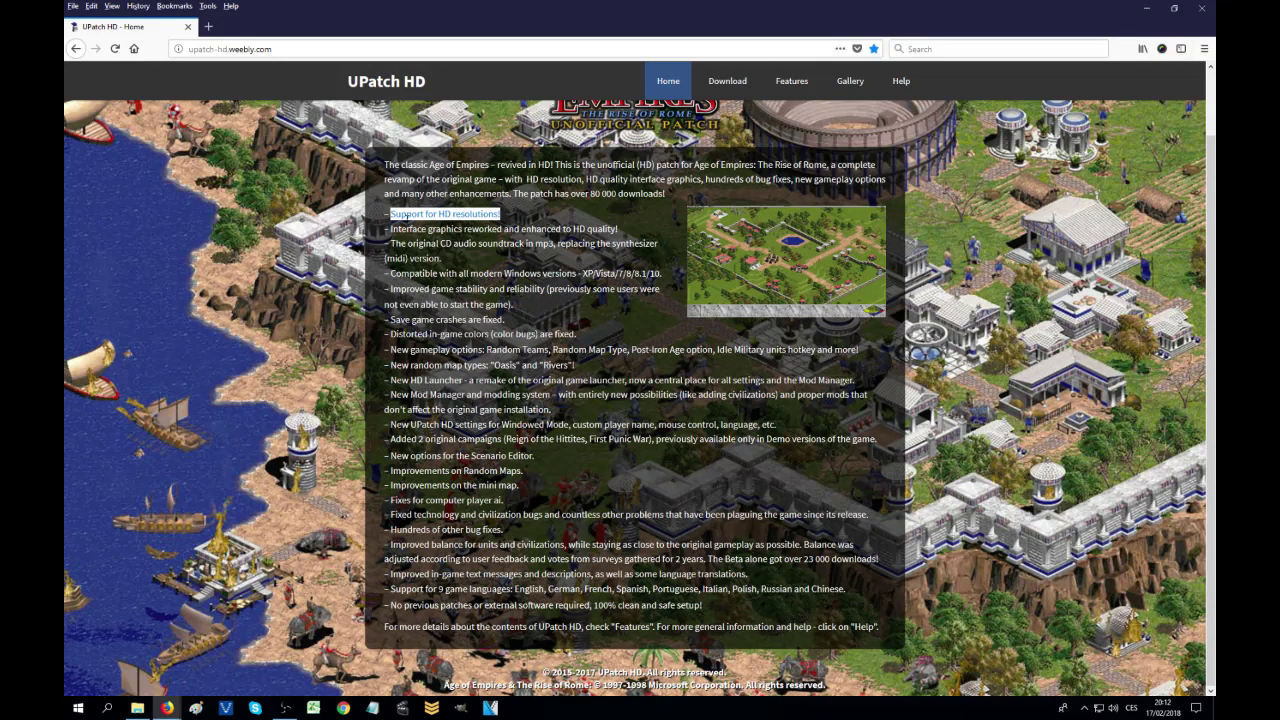
{"action": "left_click_drag", "start_coordinate": [478, 228], "coordinate": [596, 243]}
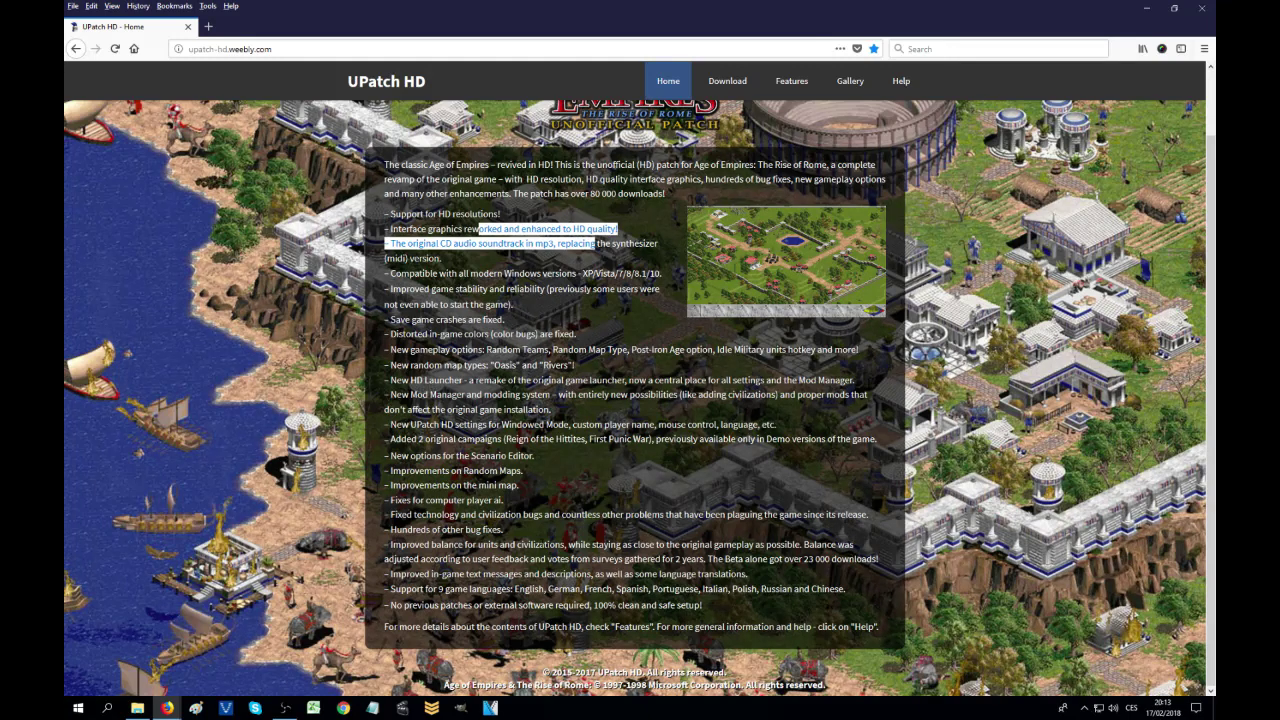
{"action": "left_click_drag", "start_coordinate": [410, 589], "coordinate": [548, 589]}
{"action": "left_click", "coordinate": [552, 605]}
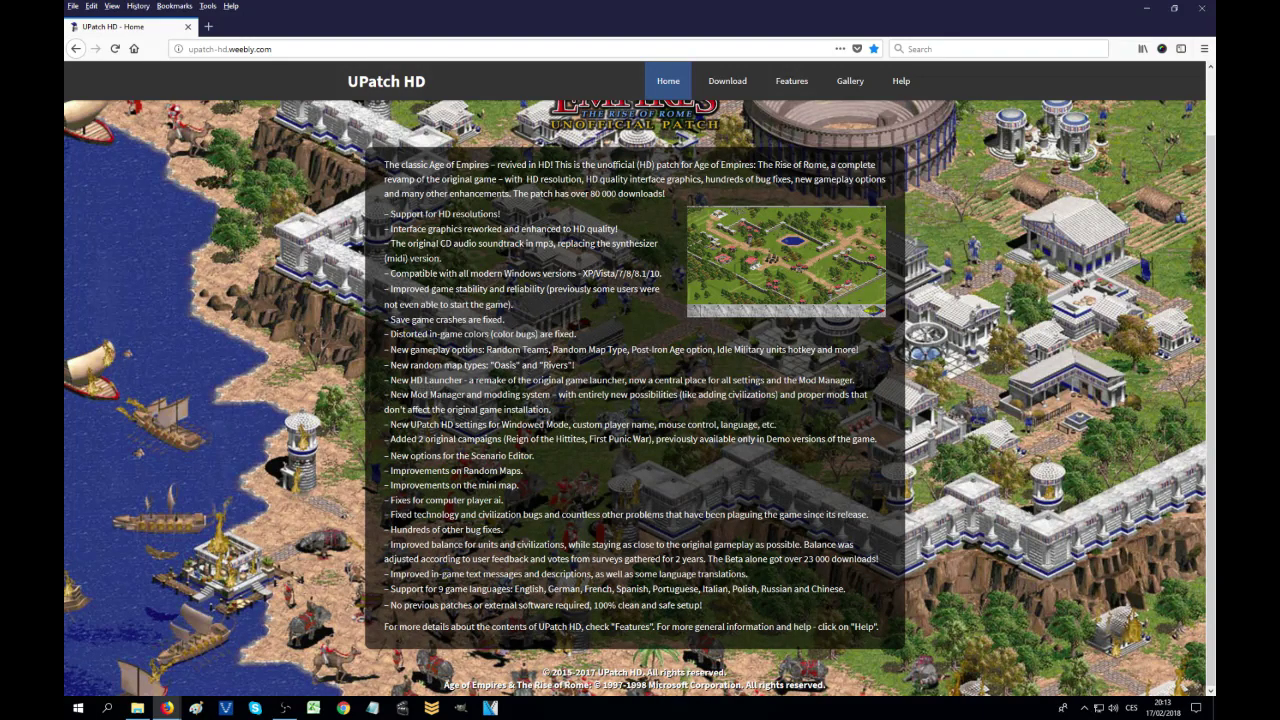
{"action": "scroll", "coordinate": [1217, 298], "scroll_direction": "up", "scroll_amount": 2}
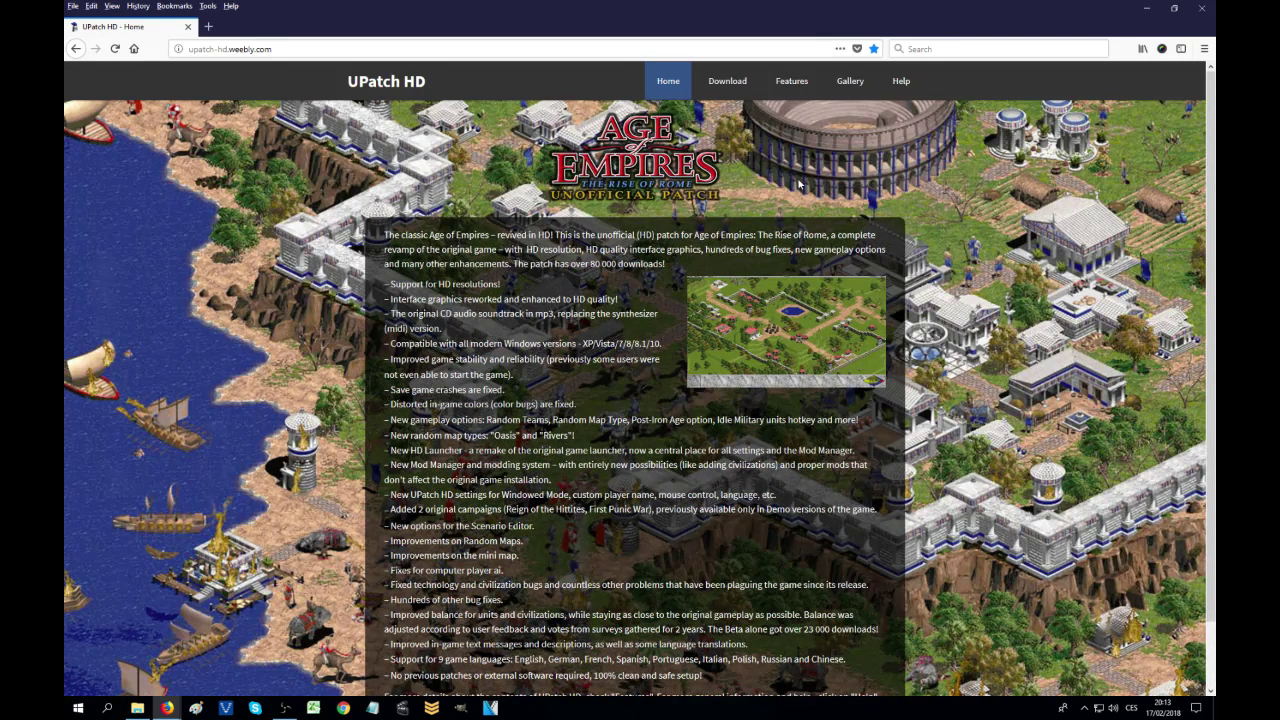
Open the UPatch HD Features page and skim the whole list of new features, bug fixes and civilization changes
{"action": "left_click", "coordinate": [790, 87]}
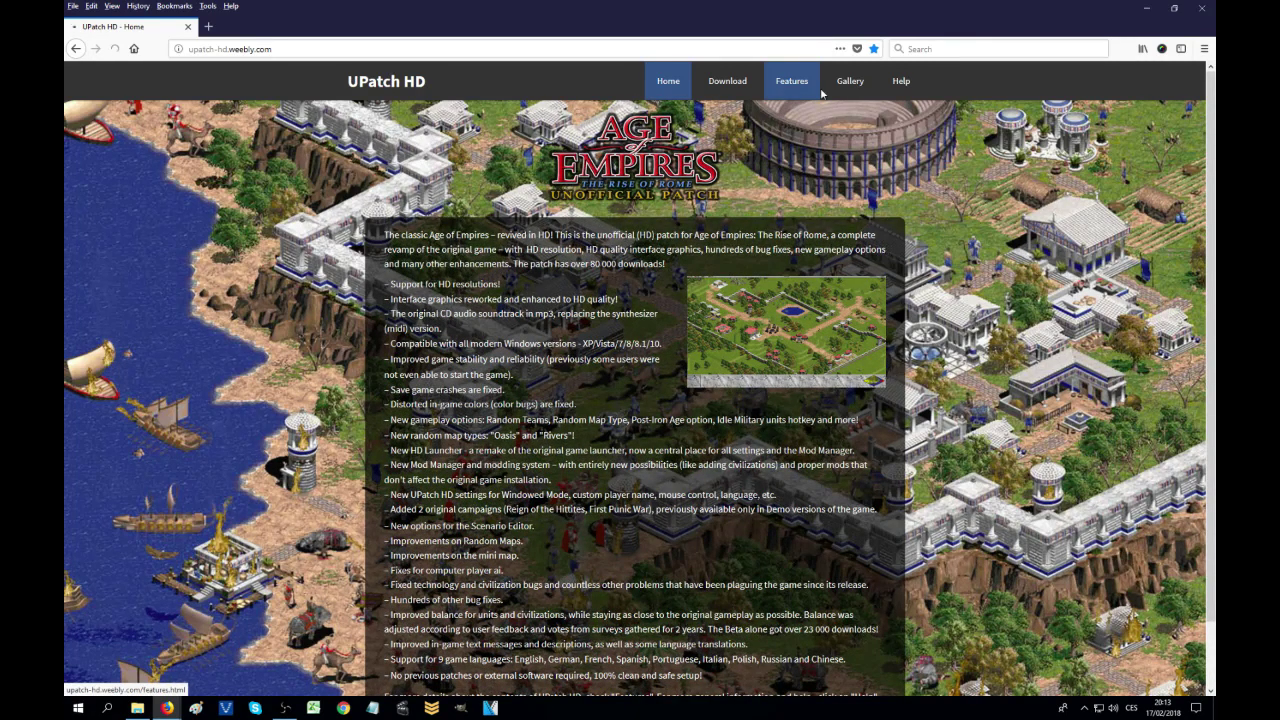
{"action": "scroll", "coordinate": [1217, 197], "scroll_direction": "down", "scroll_amount": 4}
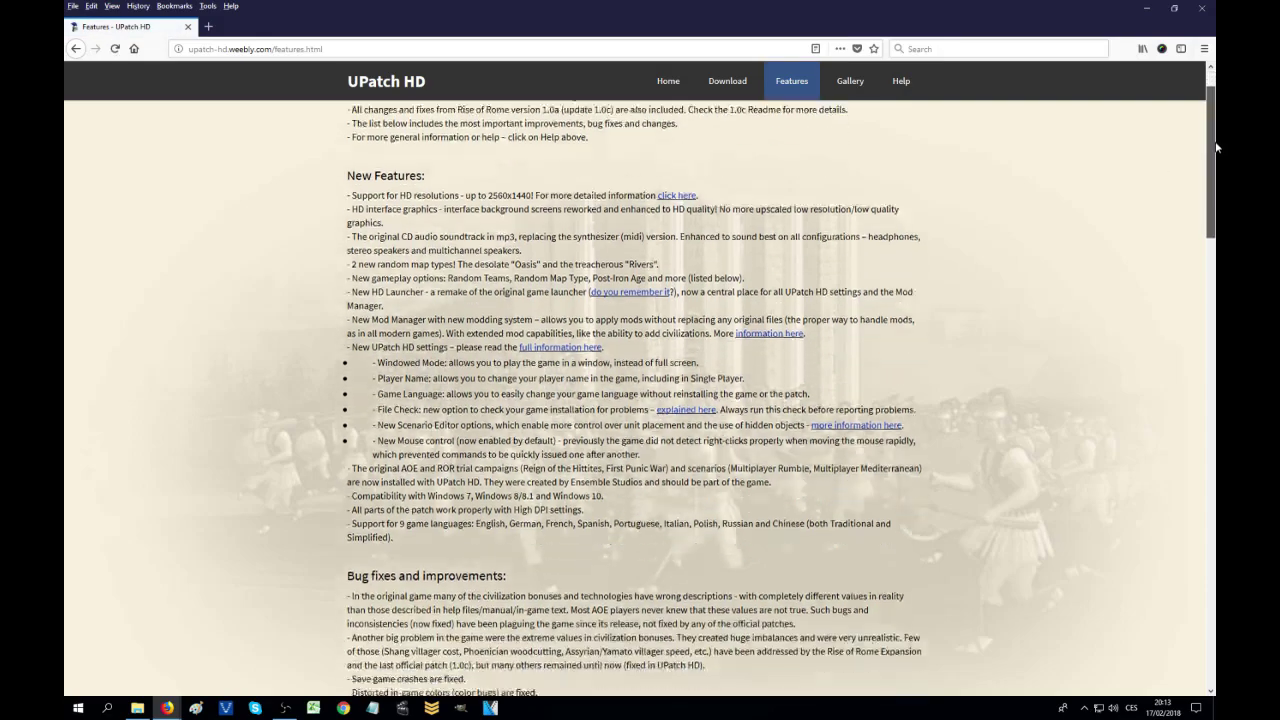
{"action": "left_click_drag", "start_coordinate": [1217, 197], "coordinate": [1210, 604]}
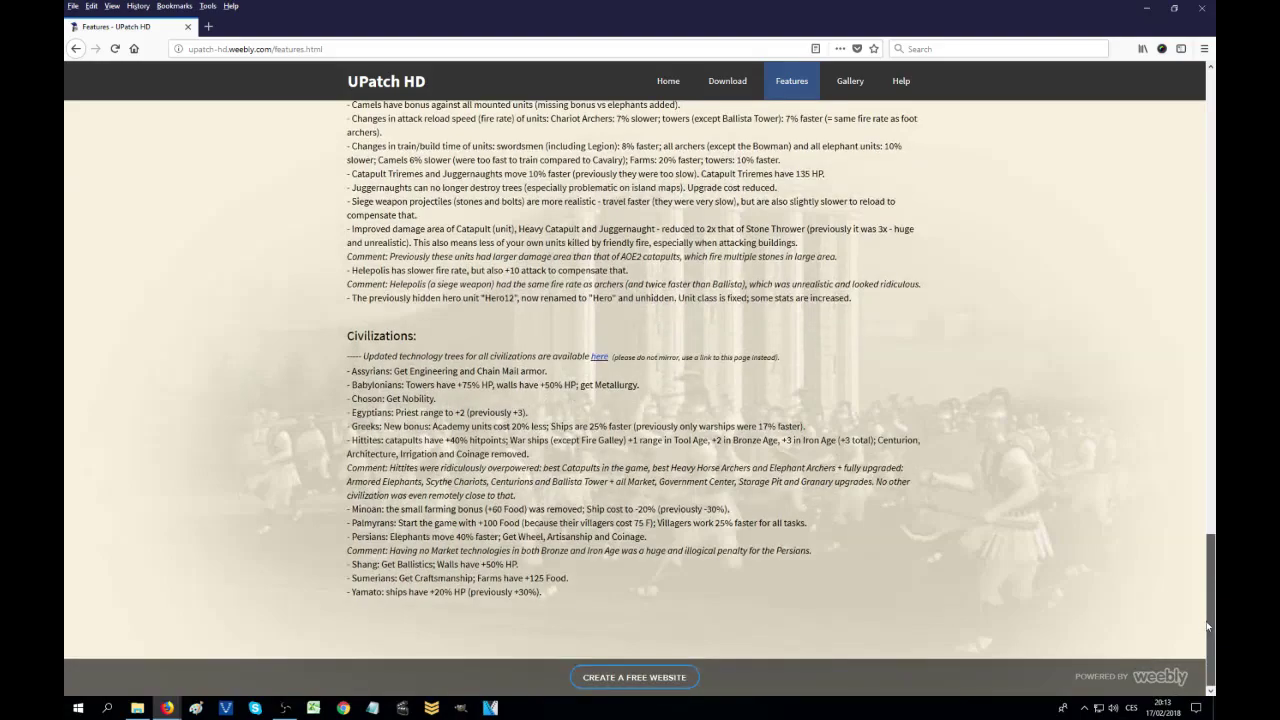
{"action": "left_click_drag", "start_coordinate": [1217, 650], "coordinate": [1217, 95]}
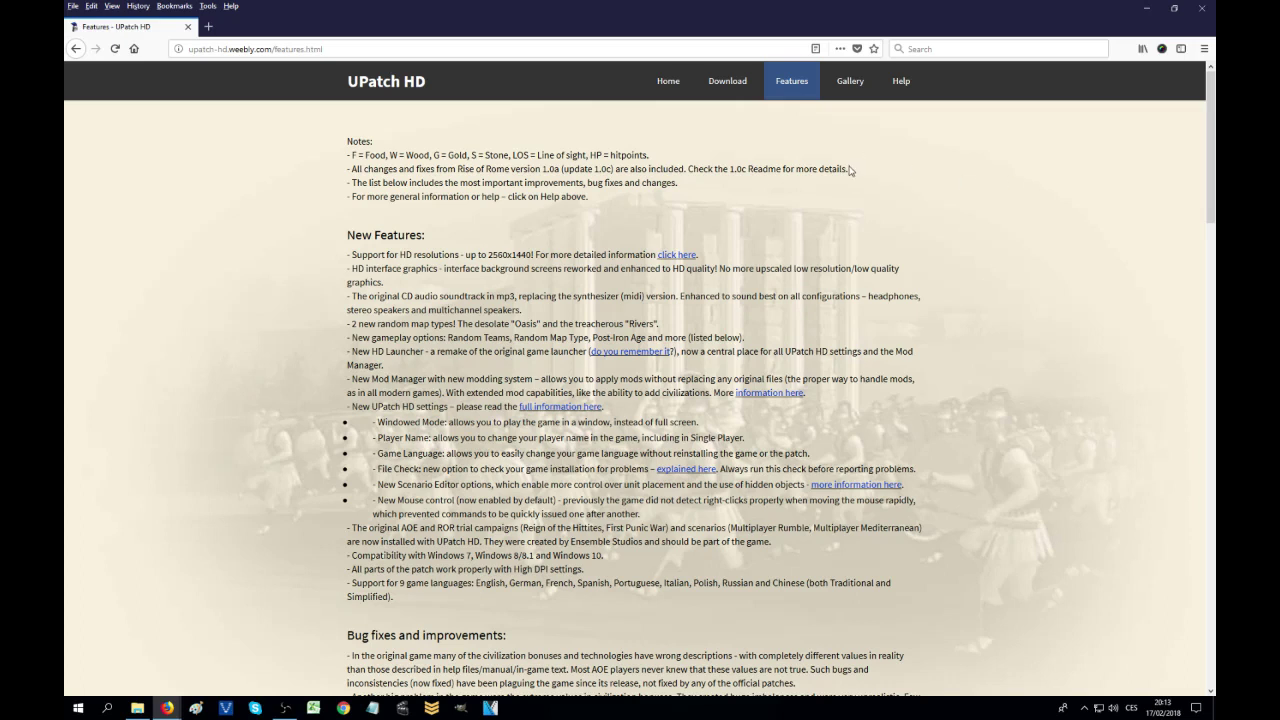
Open the UPatch HD Download page and read the system requirements for Windows and the Rise of Rome expansion
{"action": "left_click", "coordinate": [728, 83]}
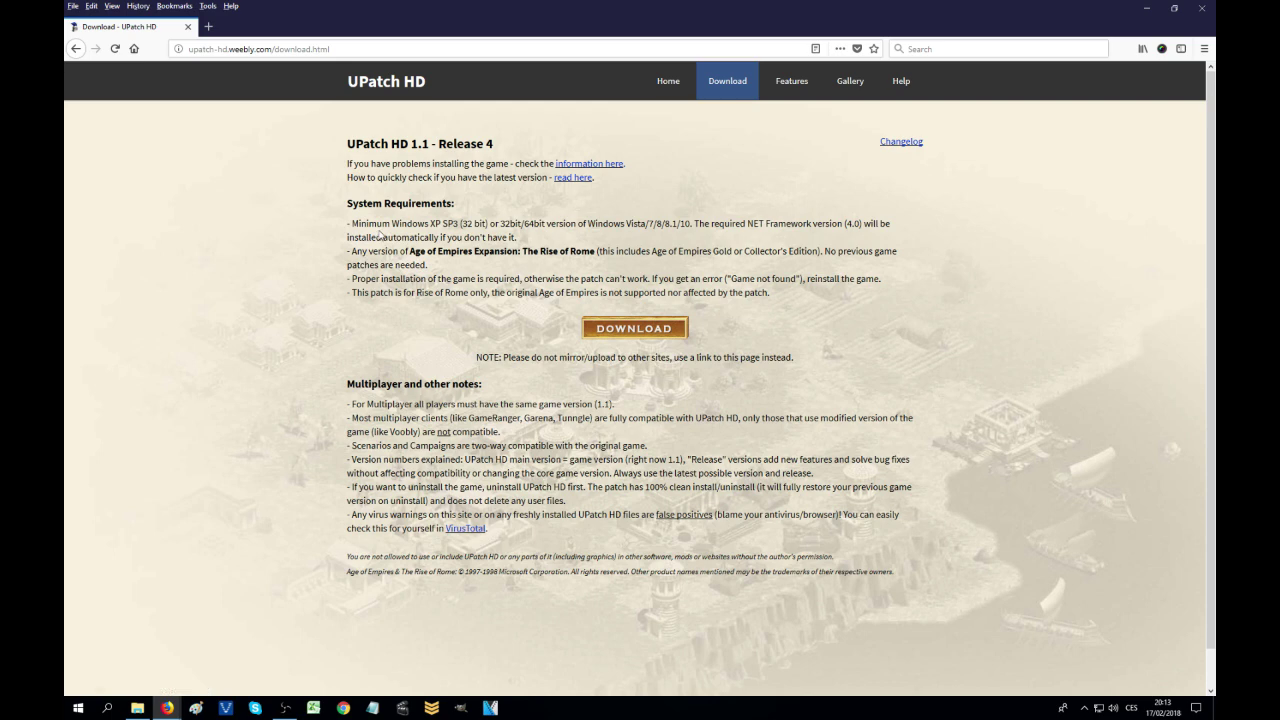
{"action": "left_click_drag", "start_coordinate": [390, 224], "coordinate": [548, 224]}
{"action": "left_click", "coordinate": [452, 234]}
{"action": "left_click_drag", "start_coordinate": [381, 251], "coordinate": [530, 272]}
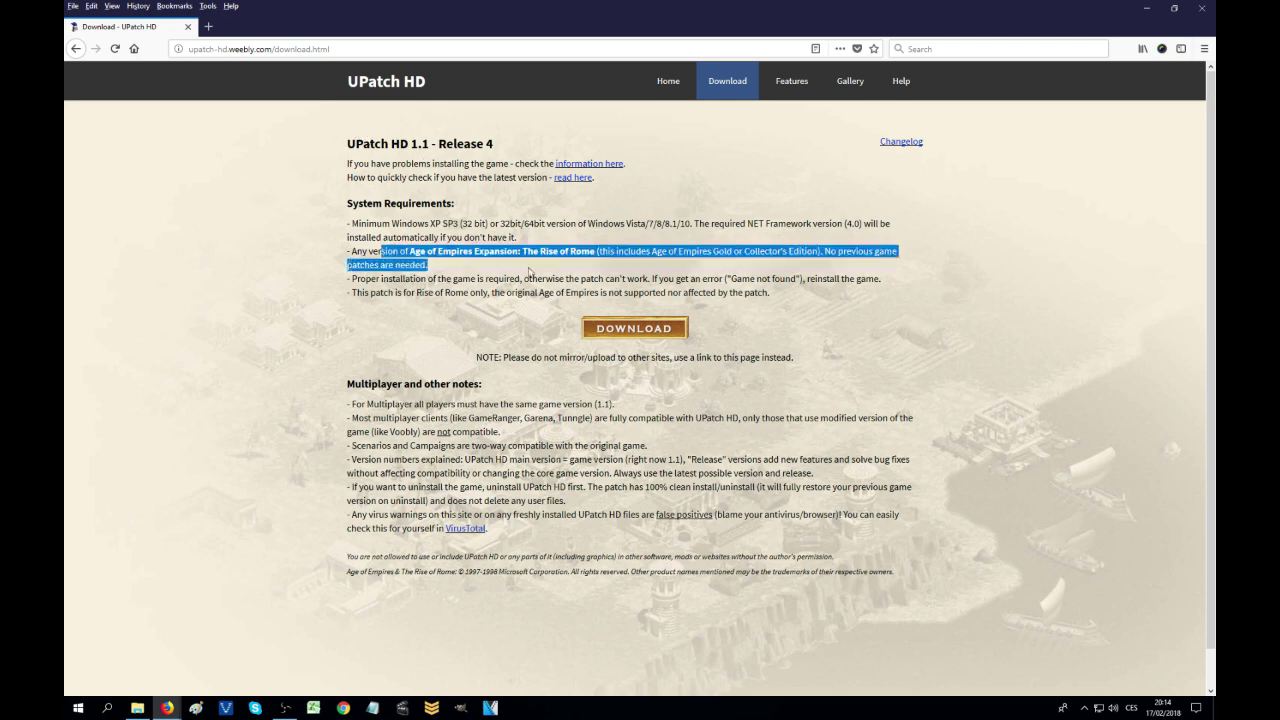
{"action": "left_click", "coordinate": [557, 268]}
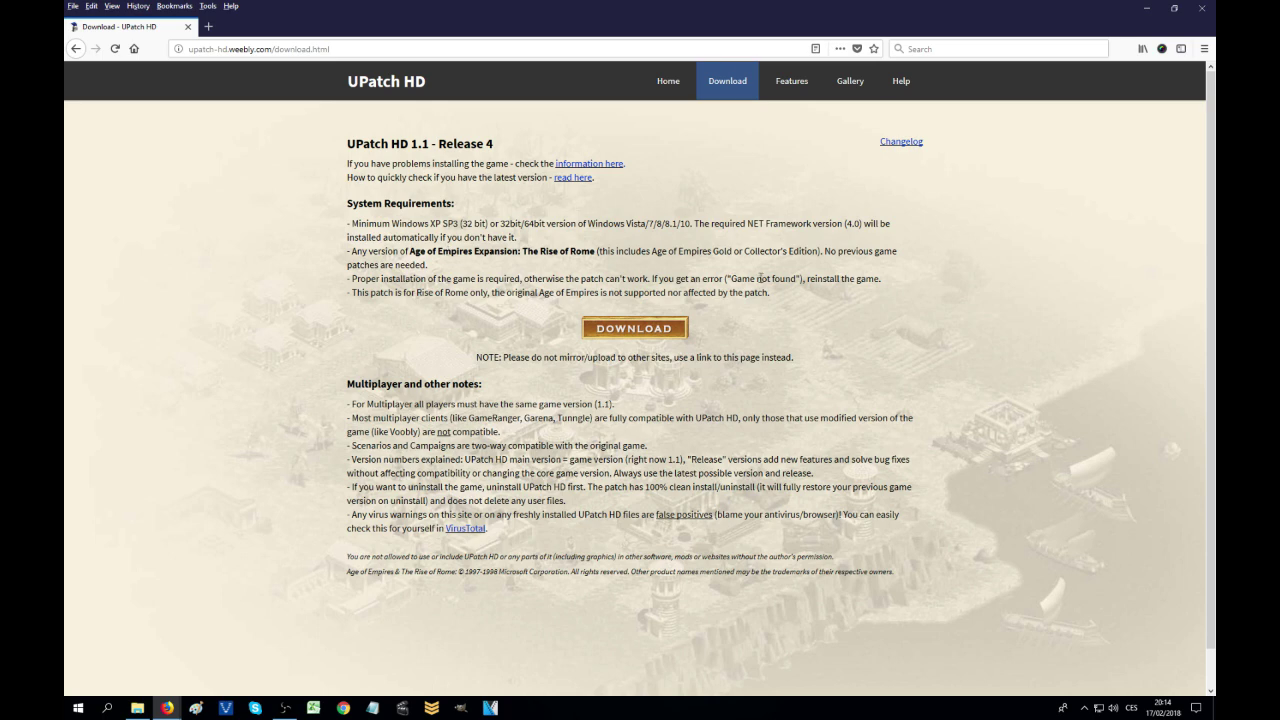
Download UPatch_HD_1.1-R4.zip from the DBolical AMS #4 (NL, EU) mirror and save it to the Desktop
{"action": "left_click", "coordinate": [605, 326]}
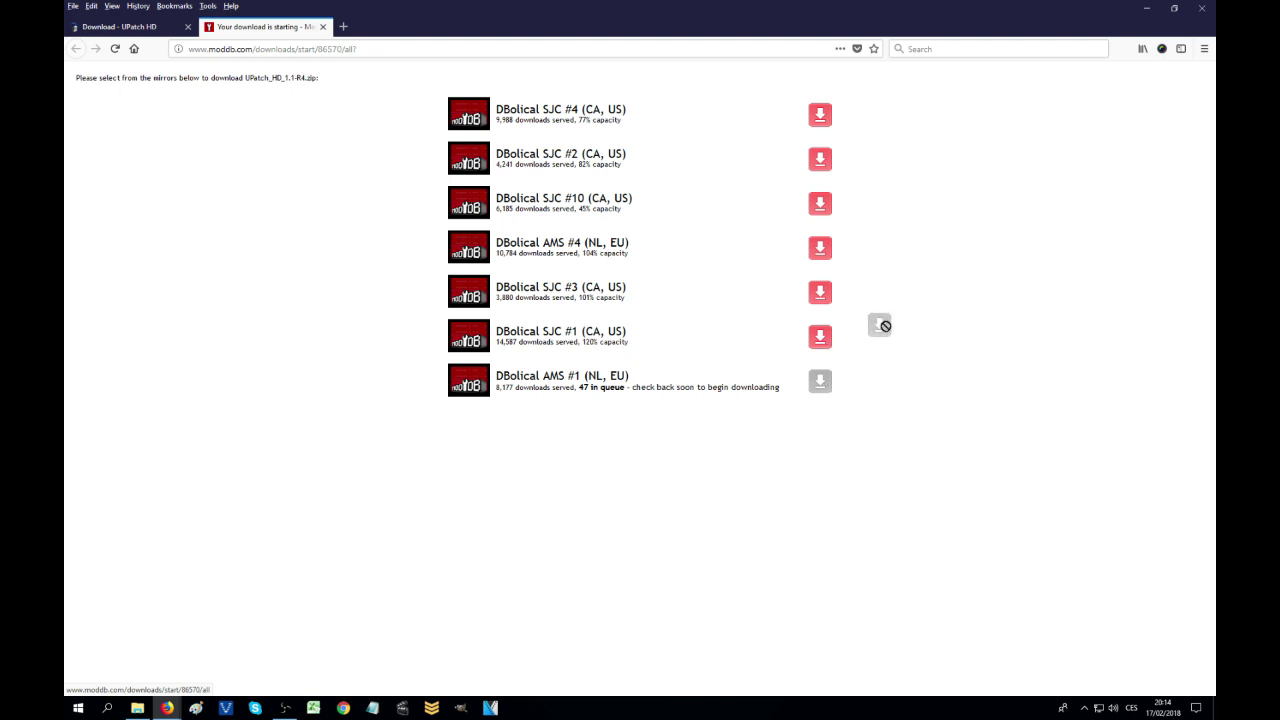
{"action": "left_click", "coordinate": [821, 252]}
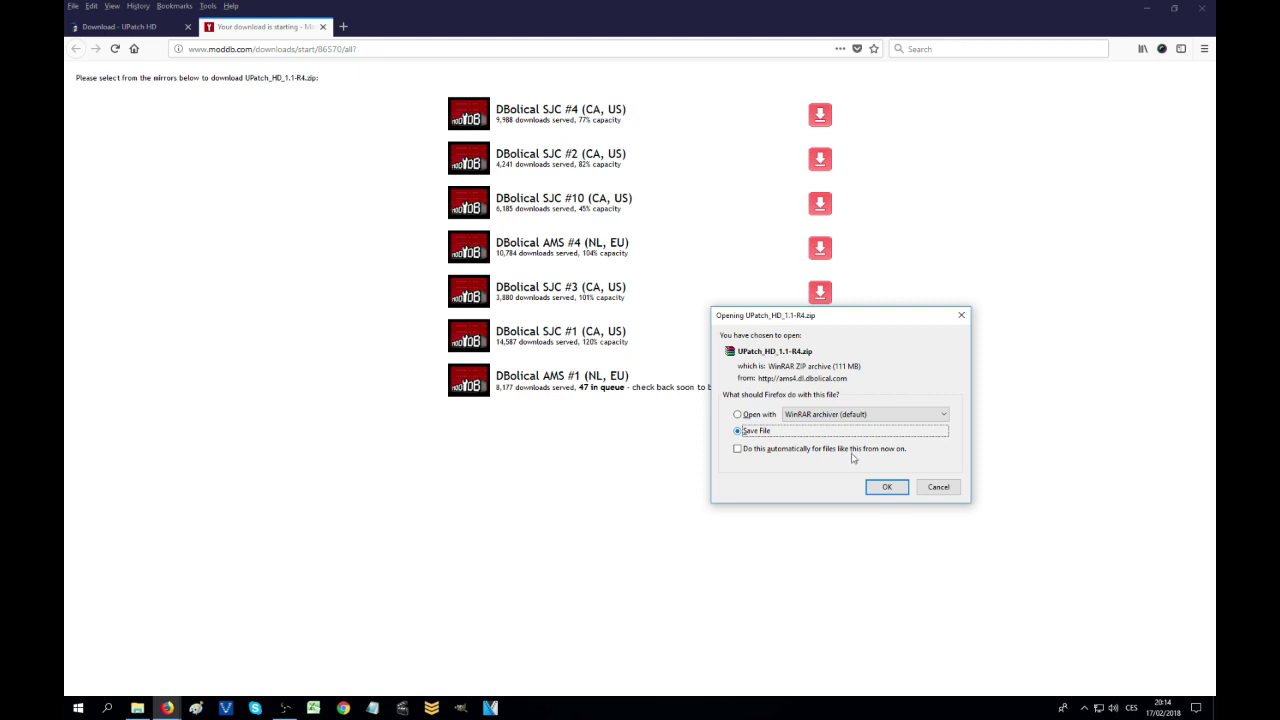
{"action": "left_click", "coordinate": [886, 486]}
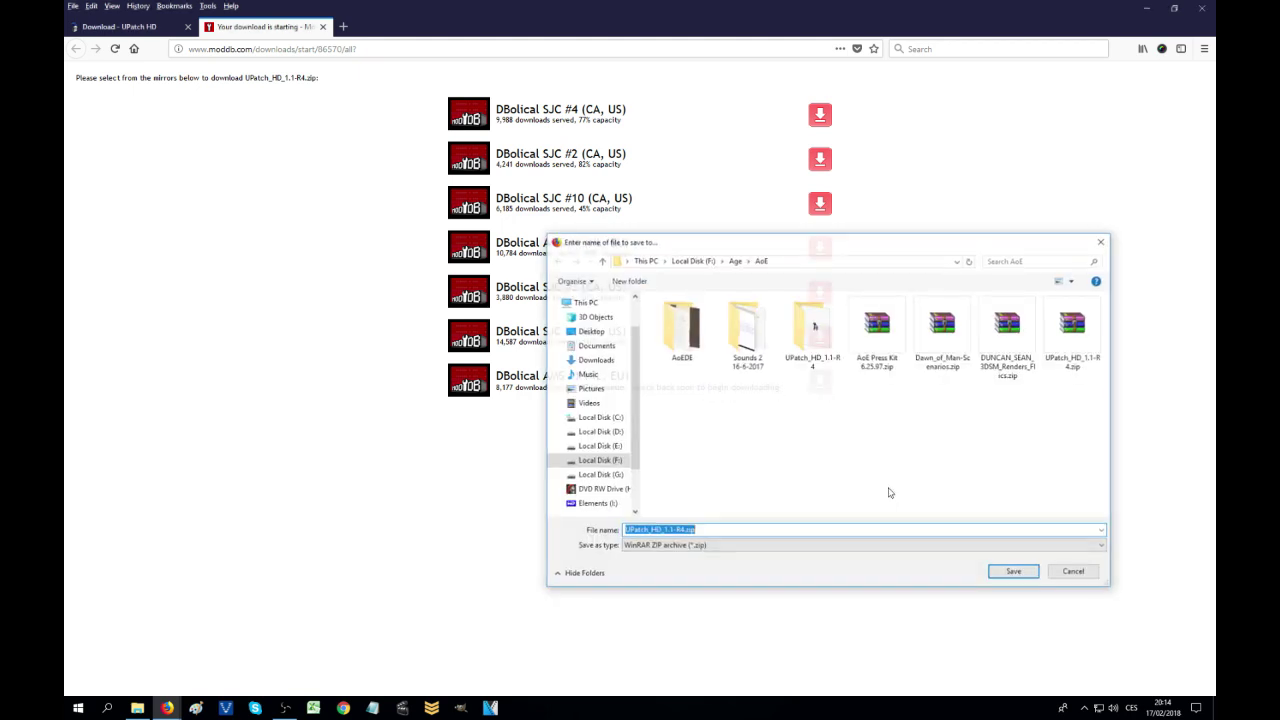
{"action": "left_click", "coordinate": [590, 330]}
{"action": "left_click", "coordinate": [1012, 573]}
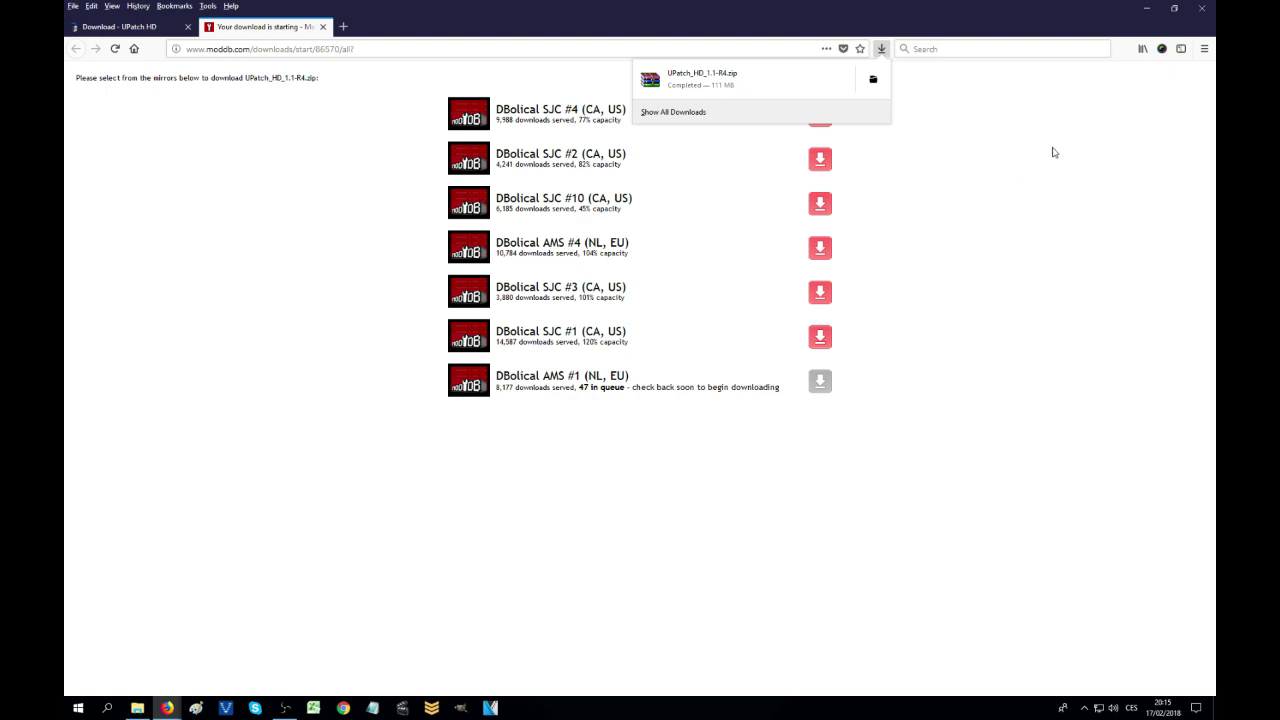
Extract UPatch HD 1.1-R4 Setup.exe from the downloaded zip archive to the Desktop and close the archive
{"action": "left_click", "coordinate": [1146, 7]}
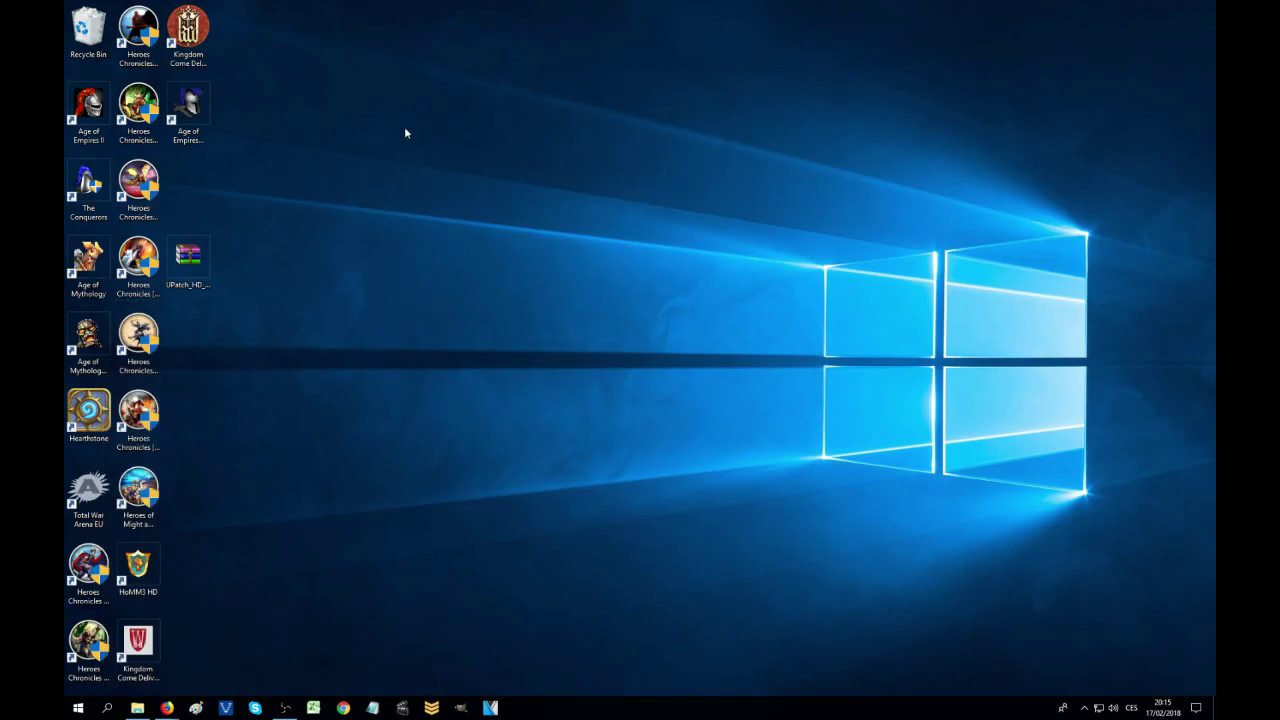
{"action": "double_click", "coordinate": [188, 258]}
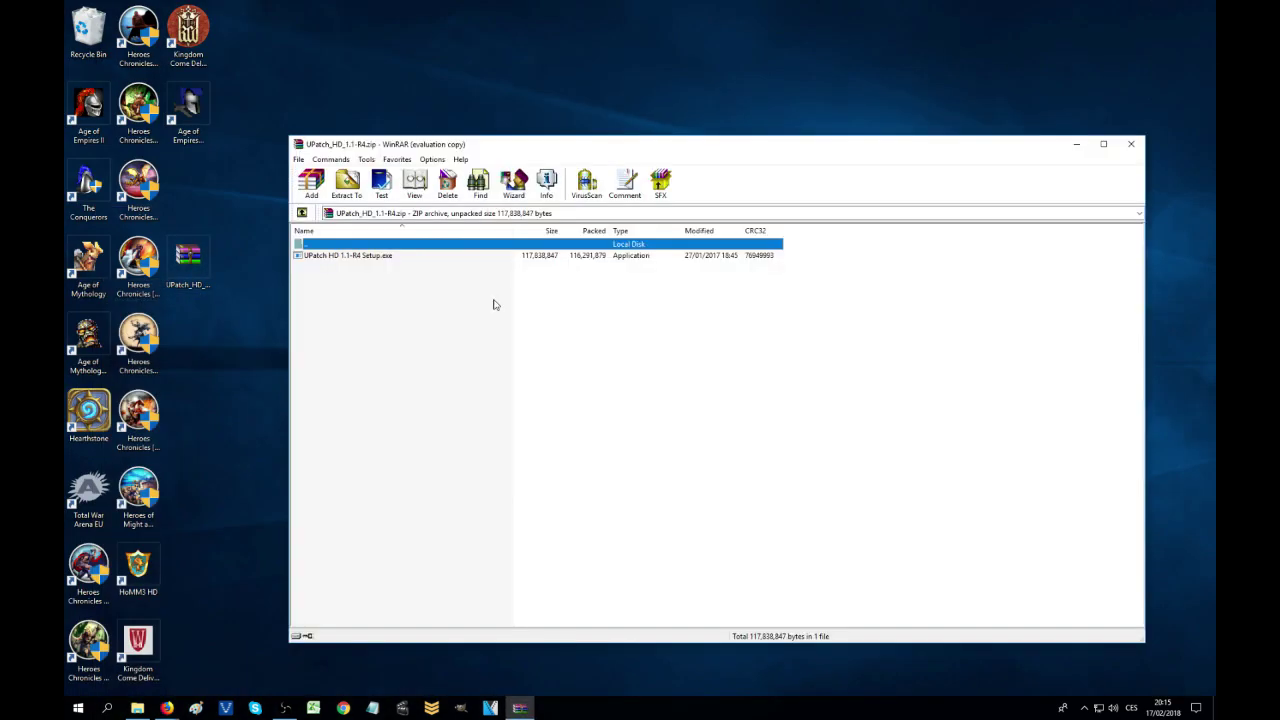
{"action": "left_click", "coordinate": [364, 255]}
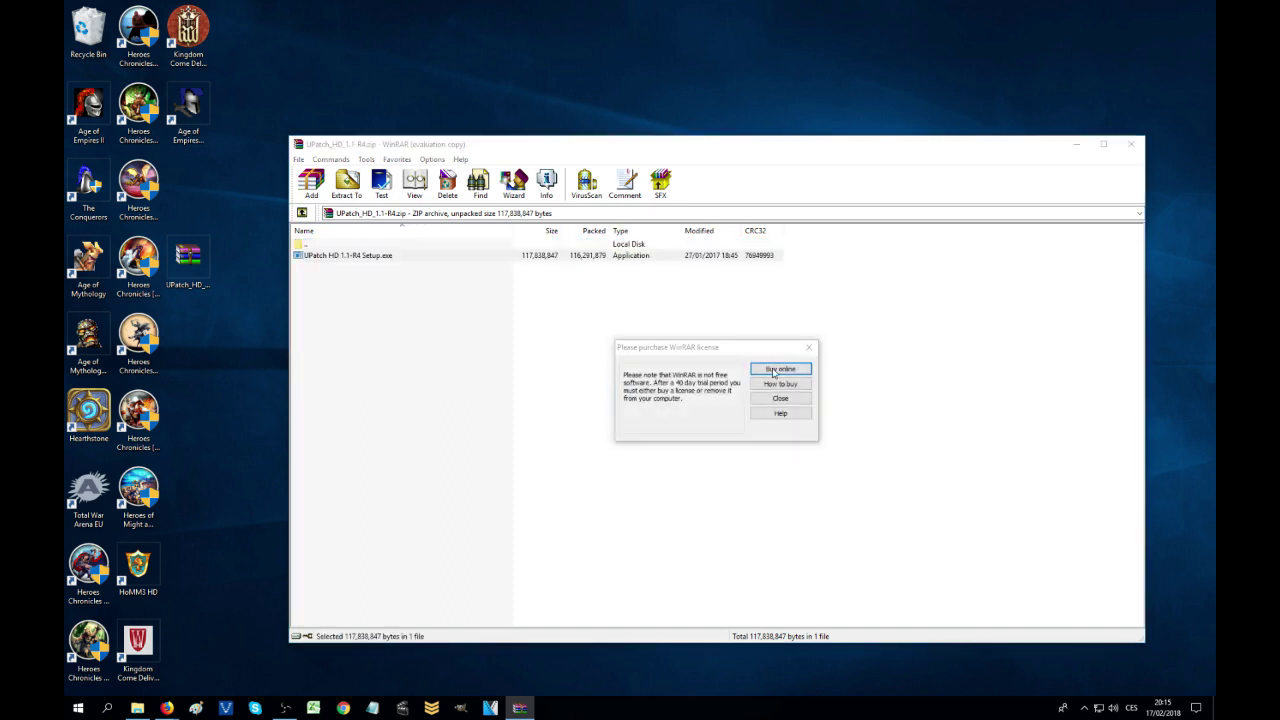
{"action": "left_click", "coordinate": [809, 350]}
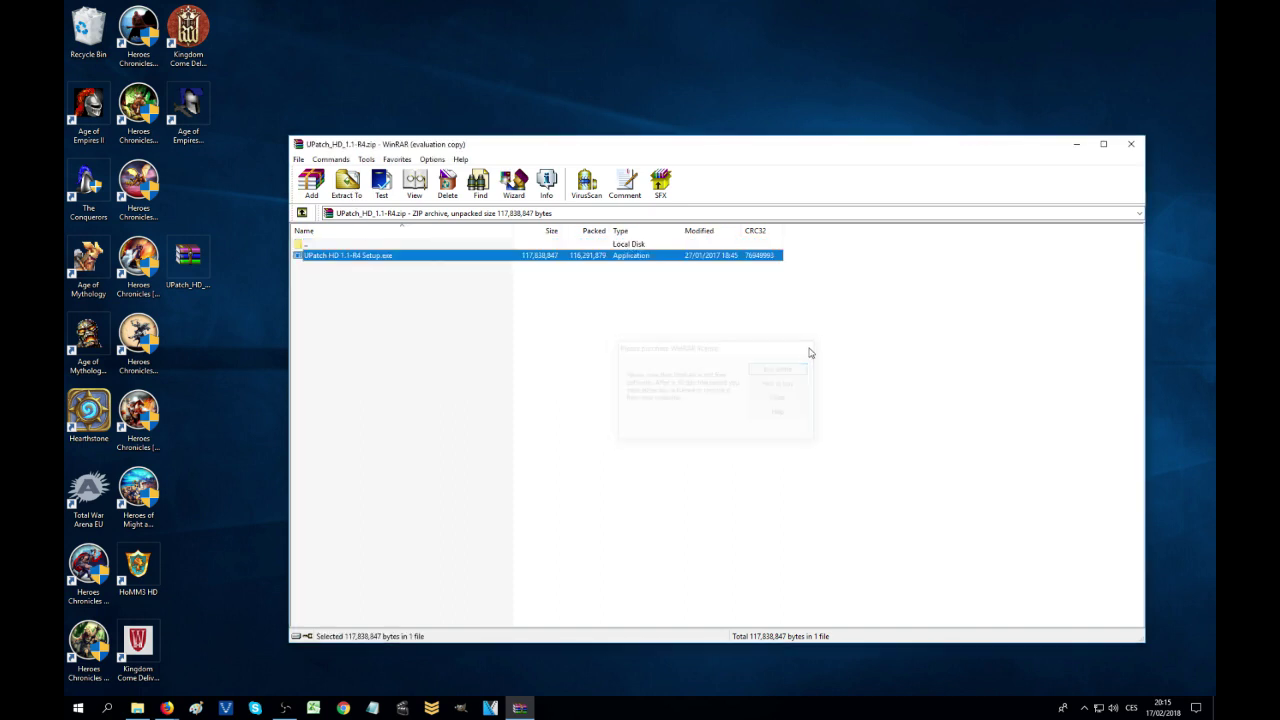
{"action": "left_click", "coordinate": [347, 182]}
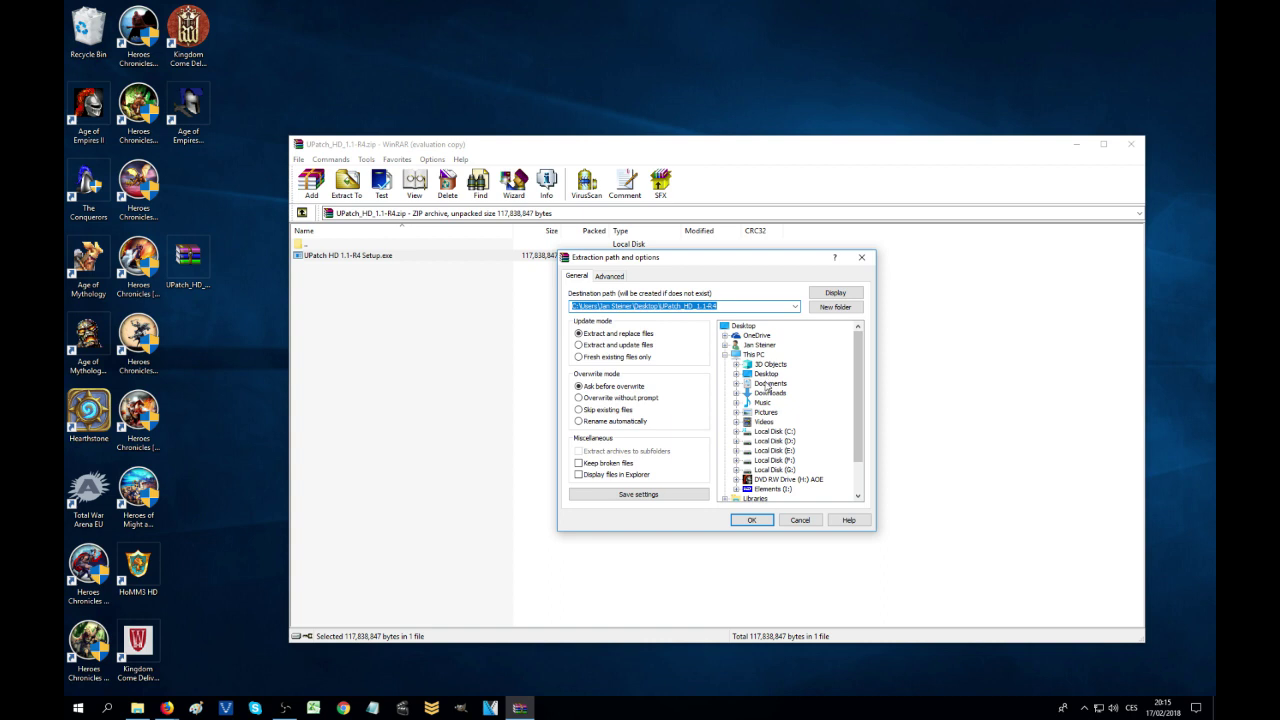
{"action": "left_click", "coordinate": [744, 326]}
{"action": "left_click", "coordinate": [752, 520]}
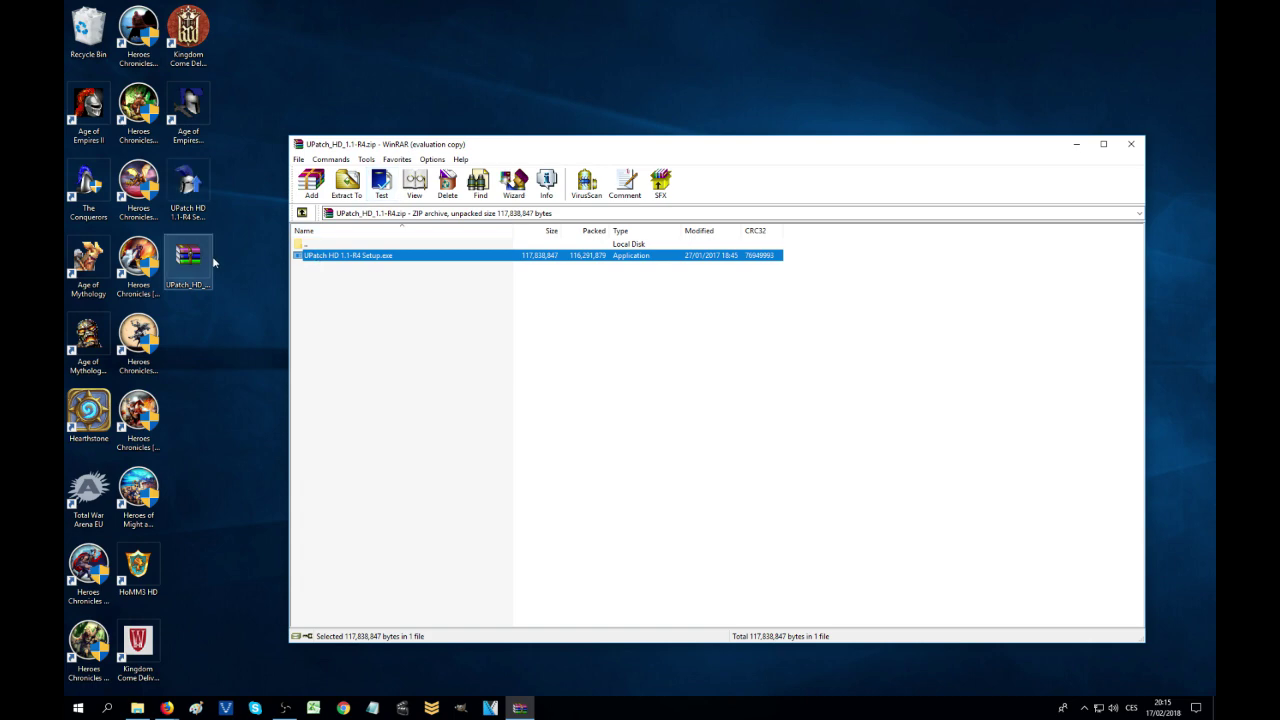
{"action": "left_click", "coordinate": [1131, 145]}
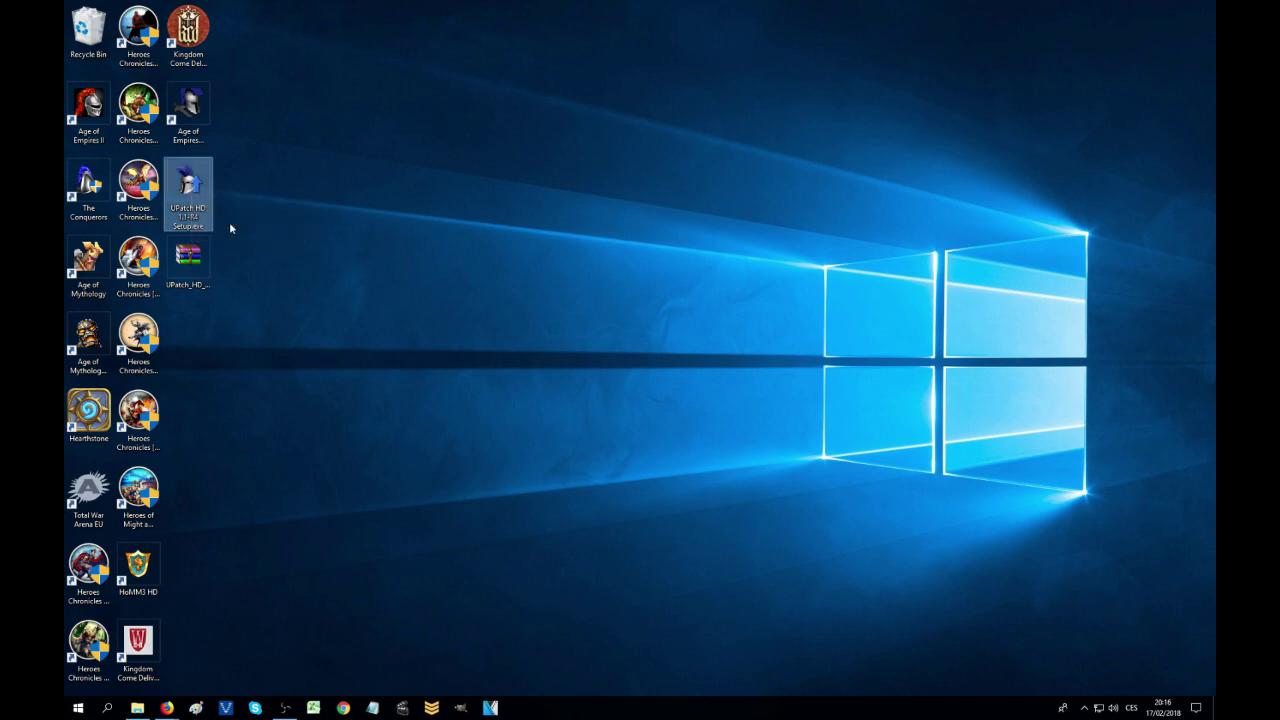
Run the UPatch HD setup from the Desktop and accept its terms of use, declaring ownership of a legitimate game copy
{"action": "double_click", "coordinate": [188, 182]}
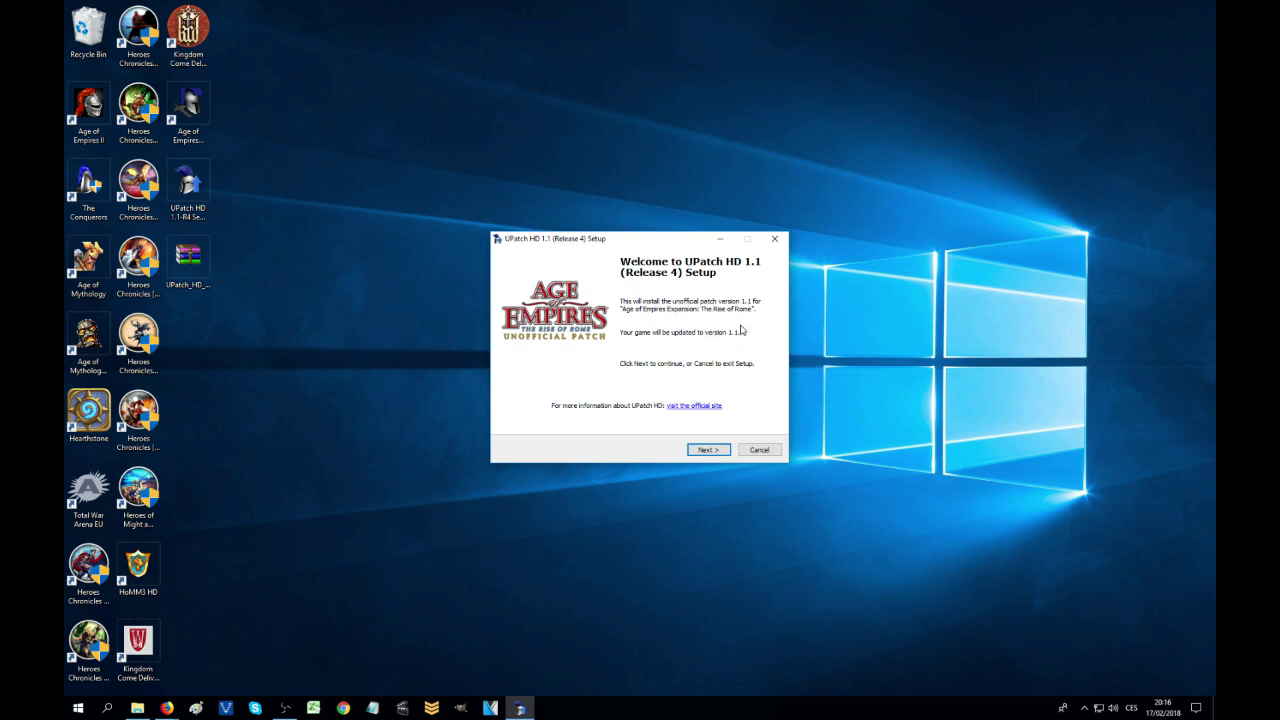
{"action": "left_click", "coordinate": [708, 450]}
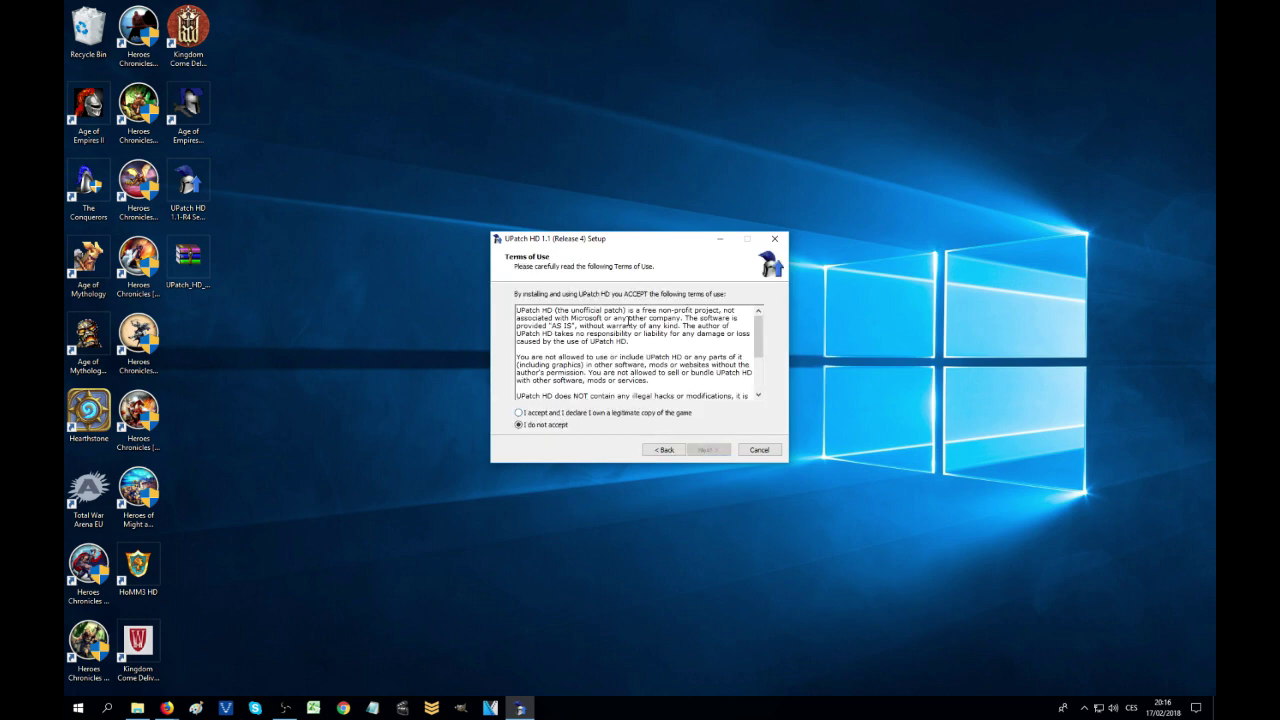
{"action": "left_click_drag", "start_coordinate": [758, 335], "coordinate": [758, 371]}
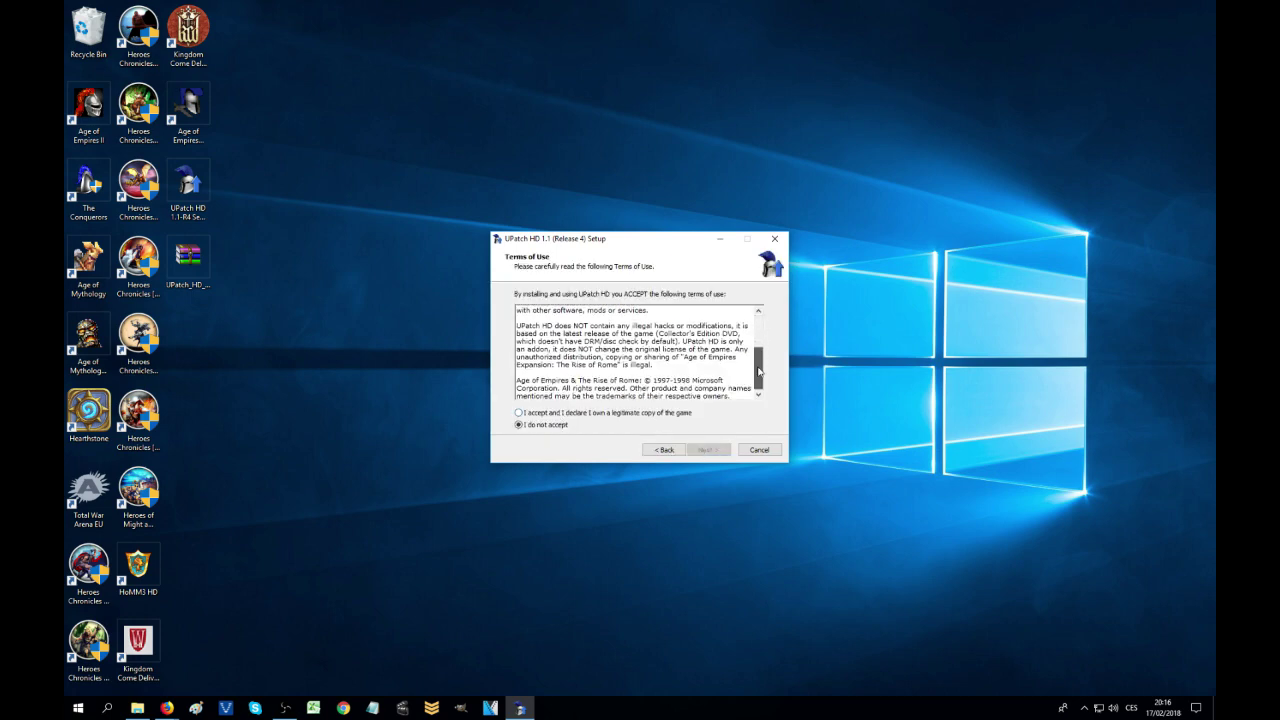
{"action": "scroll", "coordinate": [758, 380], "scroll_direction": "up", "scroll_amount": 4}
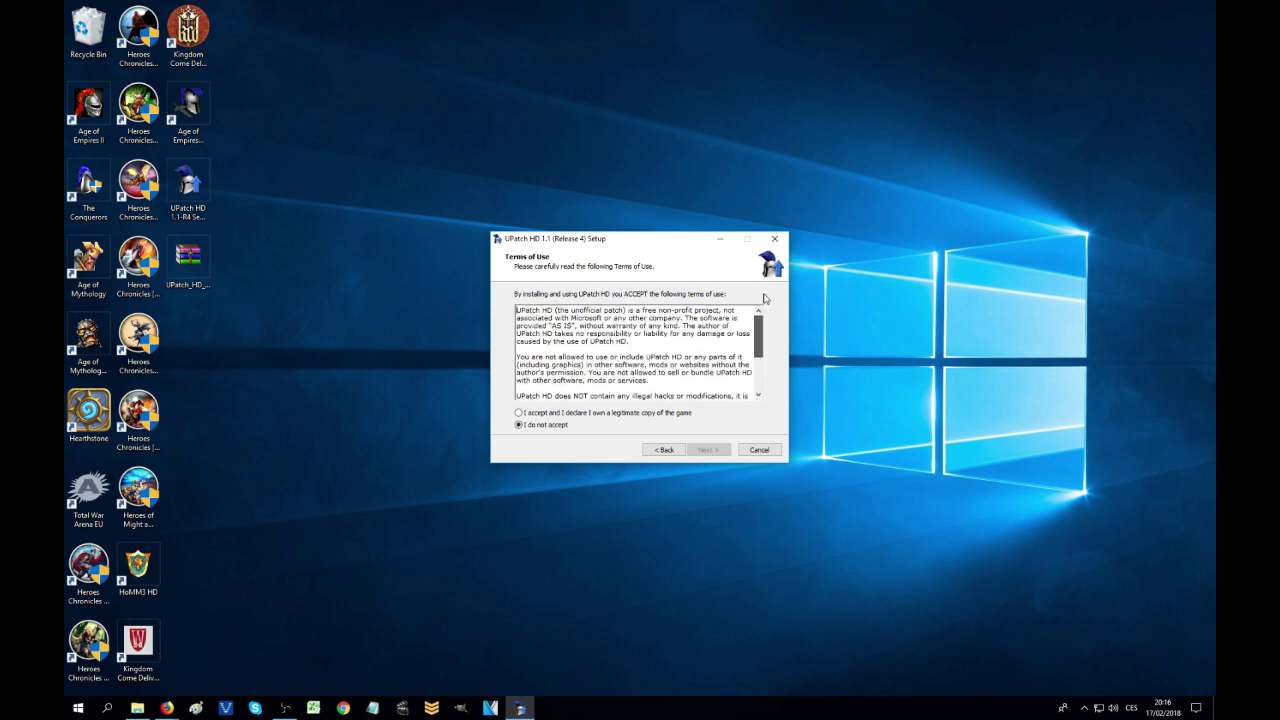
{"action": "left_click", "coordinate": [581, 413]}
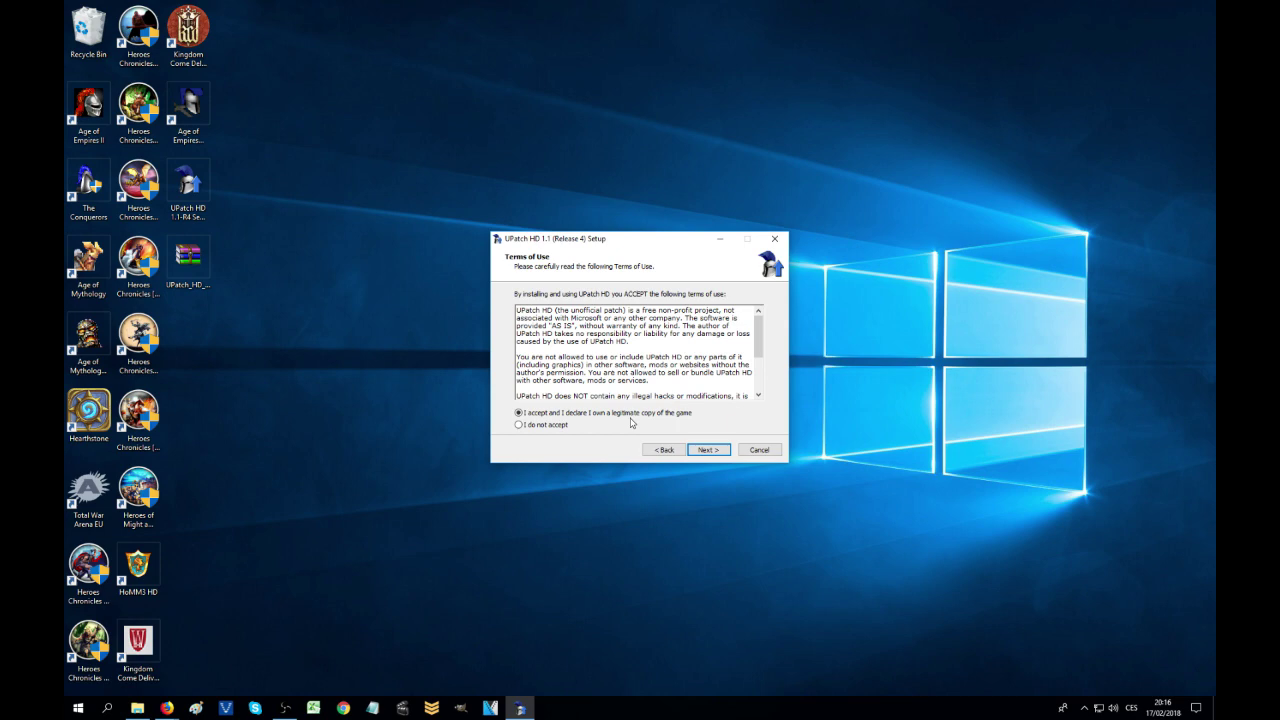
{"action": "left_click", "coordinate": [706, 449]}
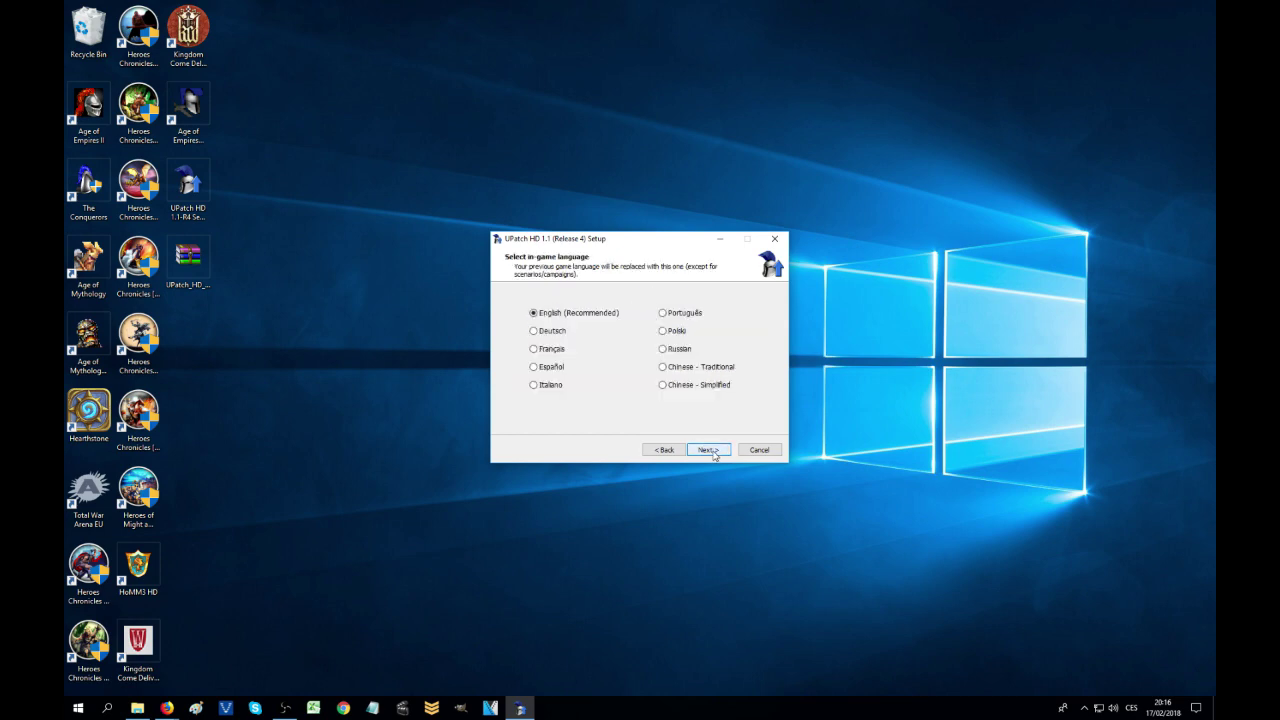
Install UPatch HD with English as the in-game language and finish the setup to open its launcher
{"action": "left_click", "coordinate": [708, 450]}
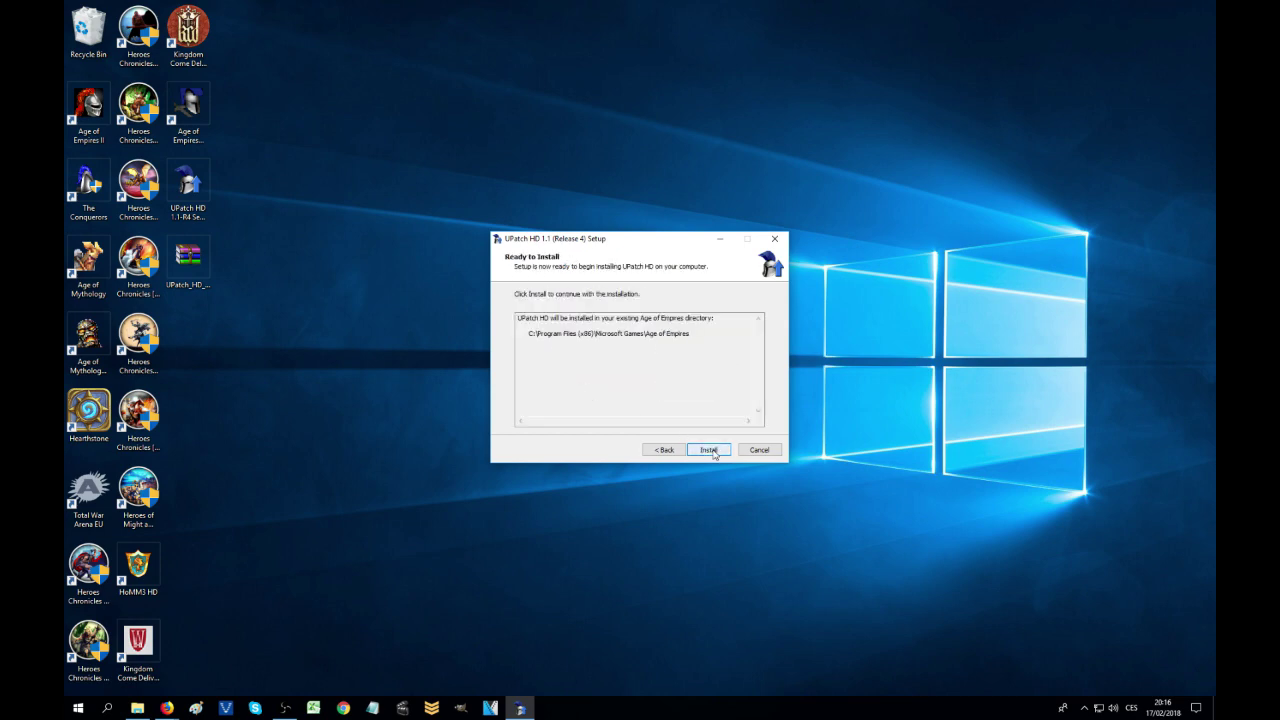
{"action": "left_click", "coordinate": [713, 450]}
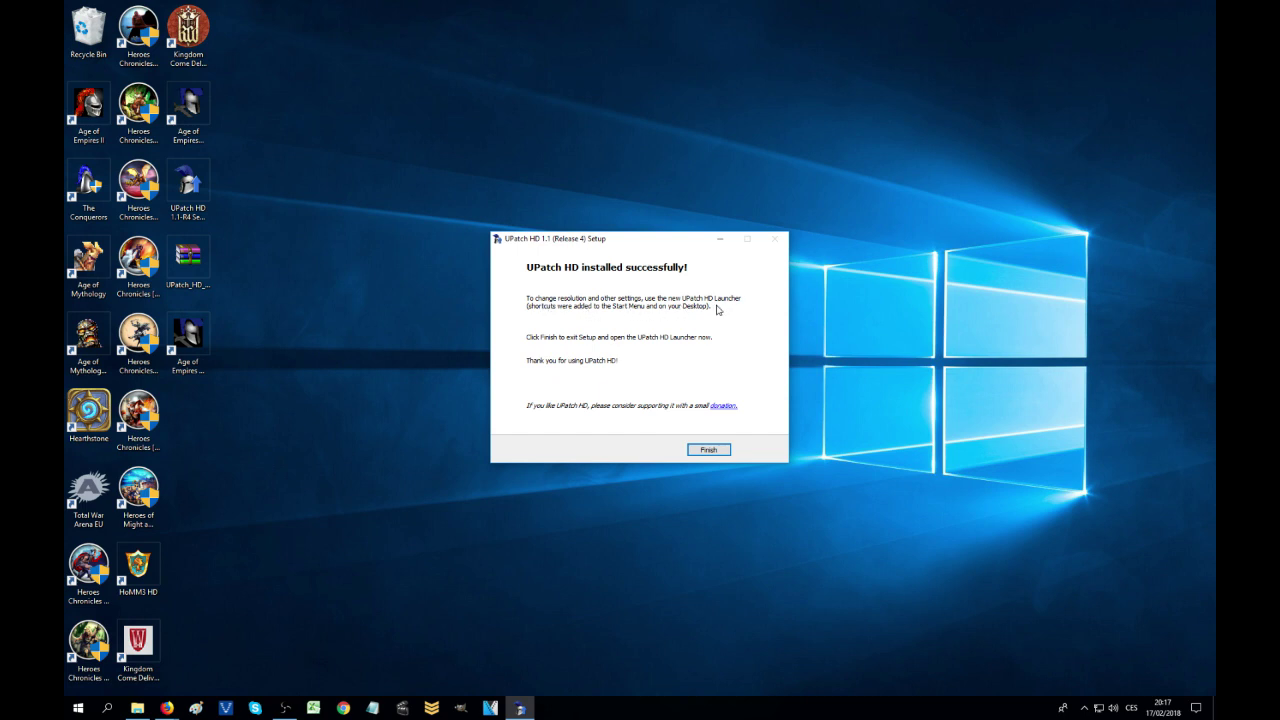
{"action": "left_click", "coordinate": [192, 345]}
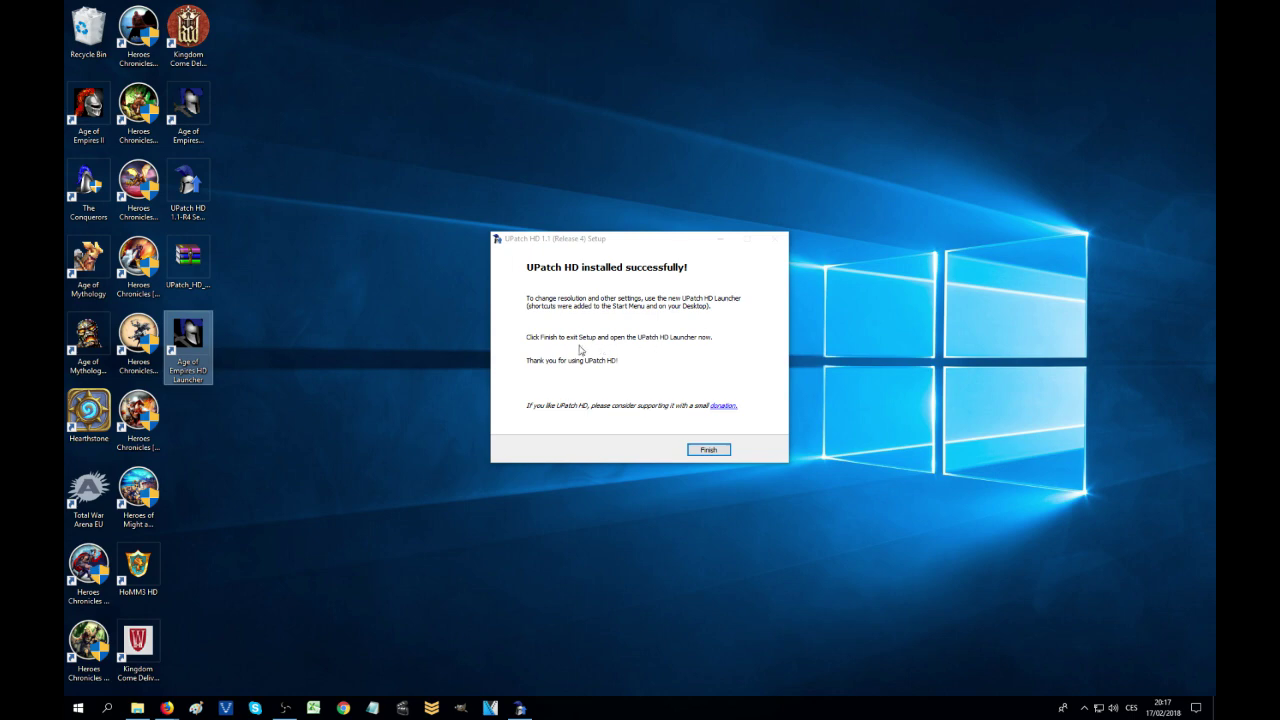
{"action": "left_click_drag", "start_coordinate": [212, 354], "coordinate": [251, 343]}
{"action": "left_click", "coordinate": [709, 452]}
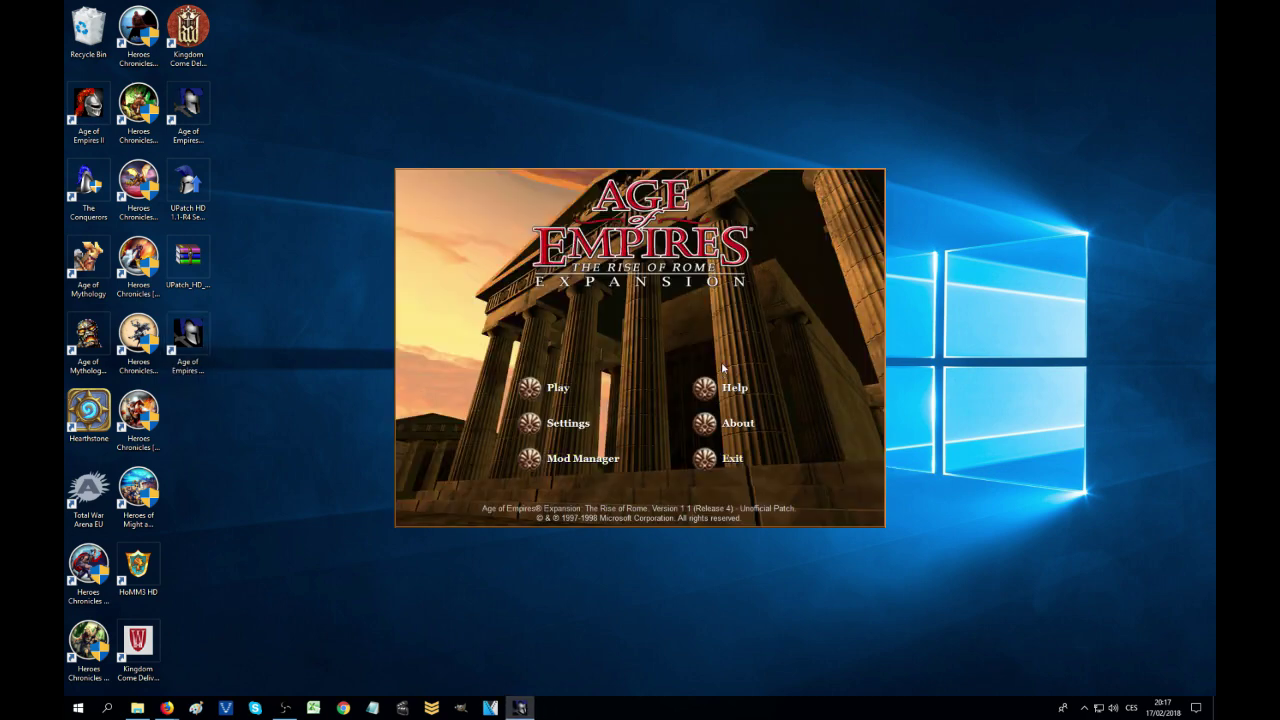
Reopen the HD launcher from its desktop shortcut, and enter a player name in the game settings with Use in Single Player enabled
{"action": "left_click", "coordinate": [709, 459]}
{"action": "double_click", "coordinate": [200, 345]}
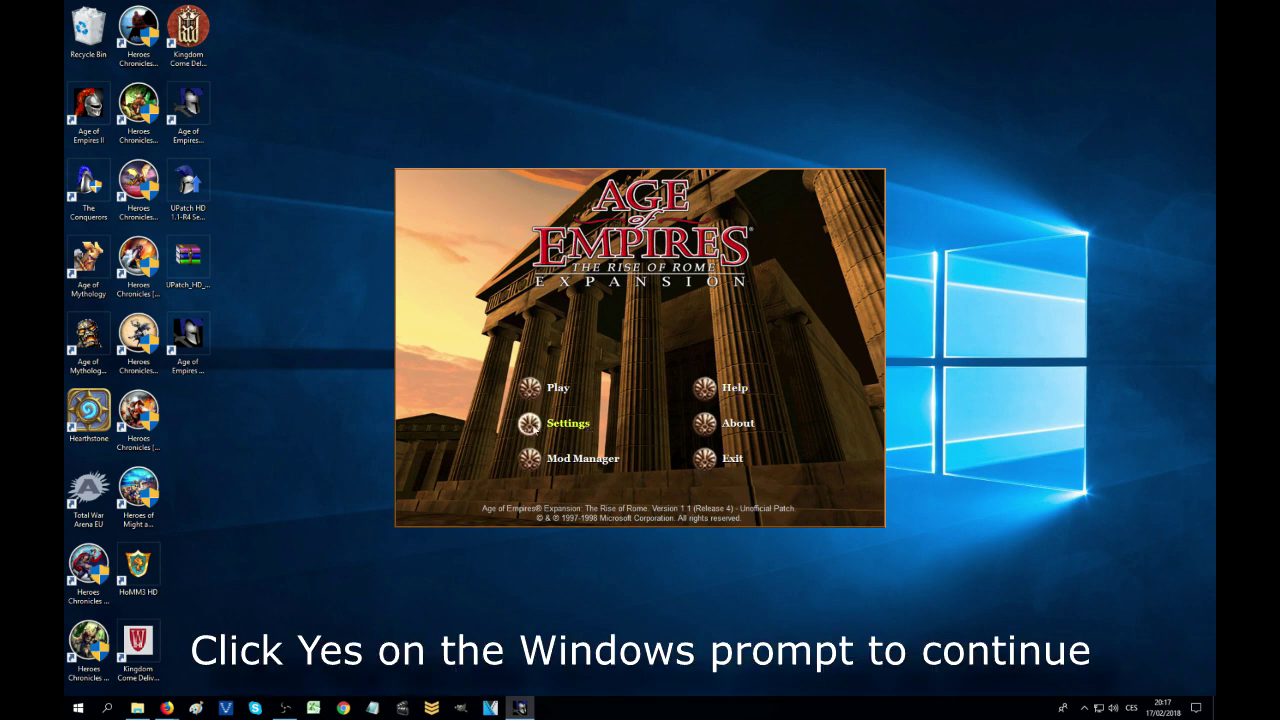
{"action": "left_click", "coordinate": [529, 423]}
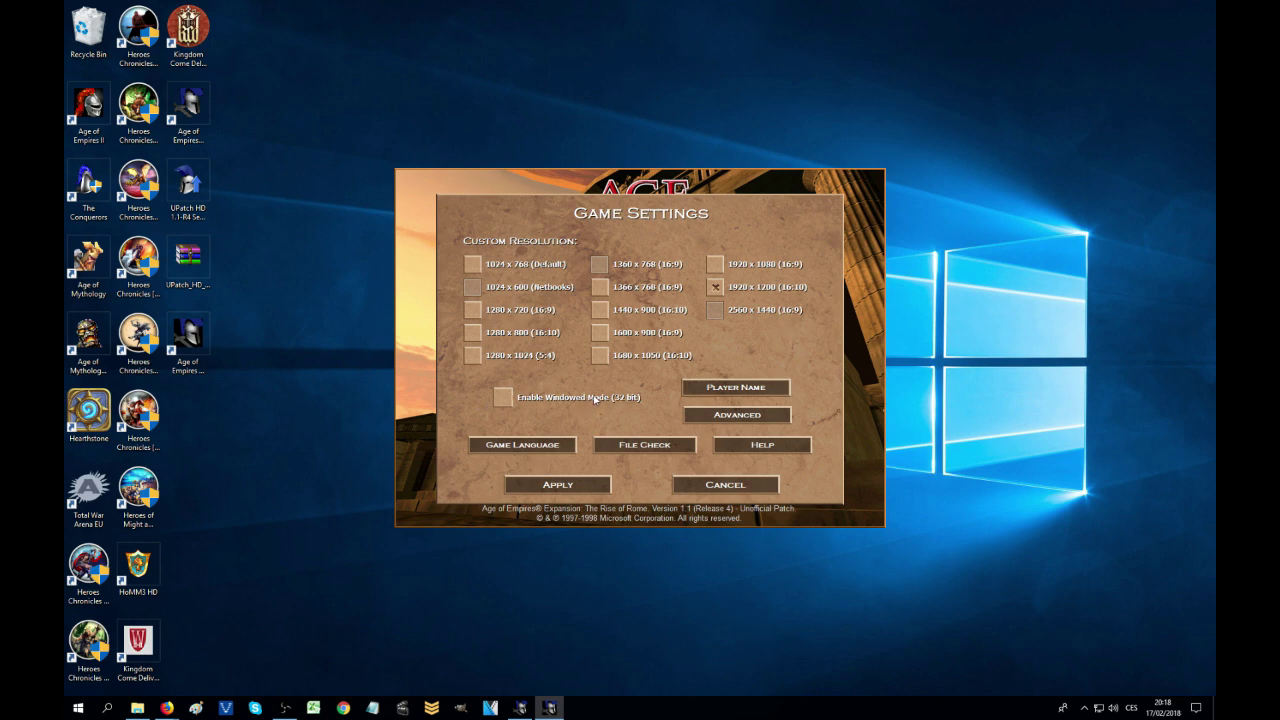
{"action": "left_click", "coordinate": [731, 389]}
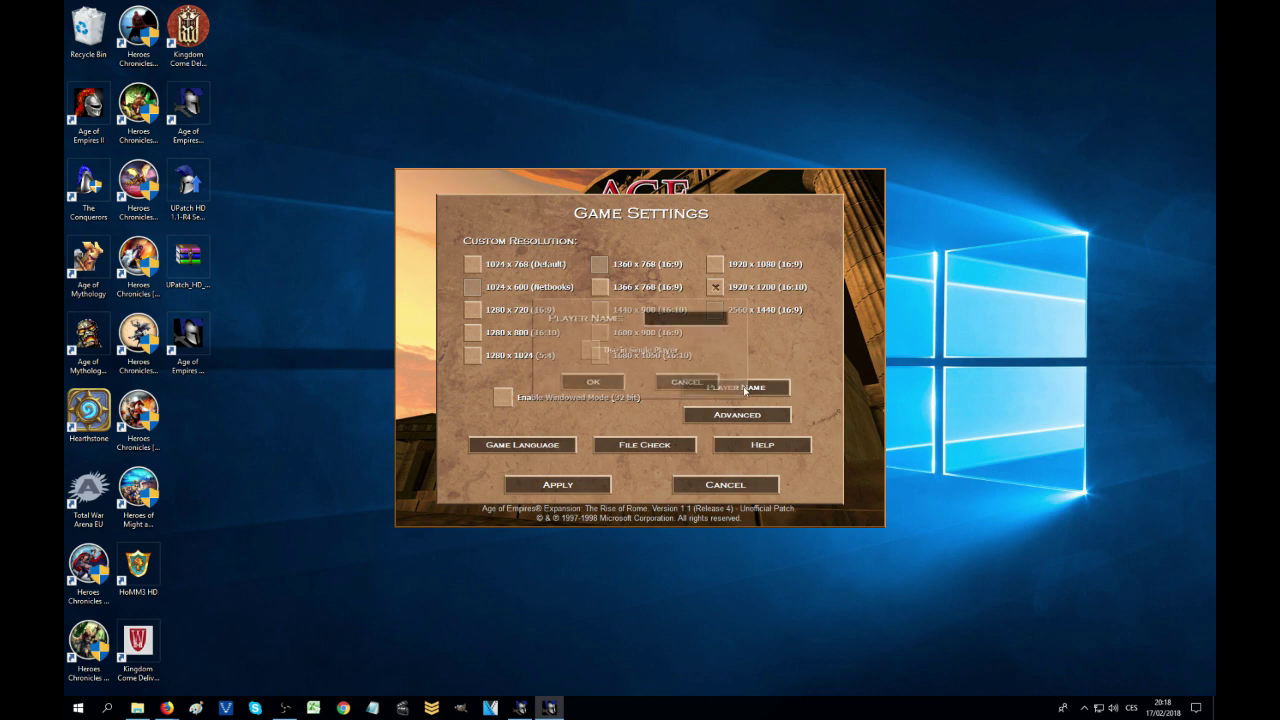
{"action": "left_click", "coordinate": [589, 349]}
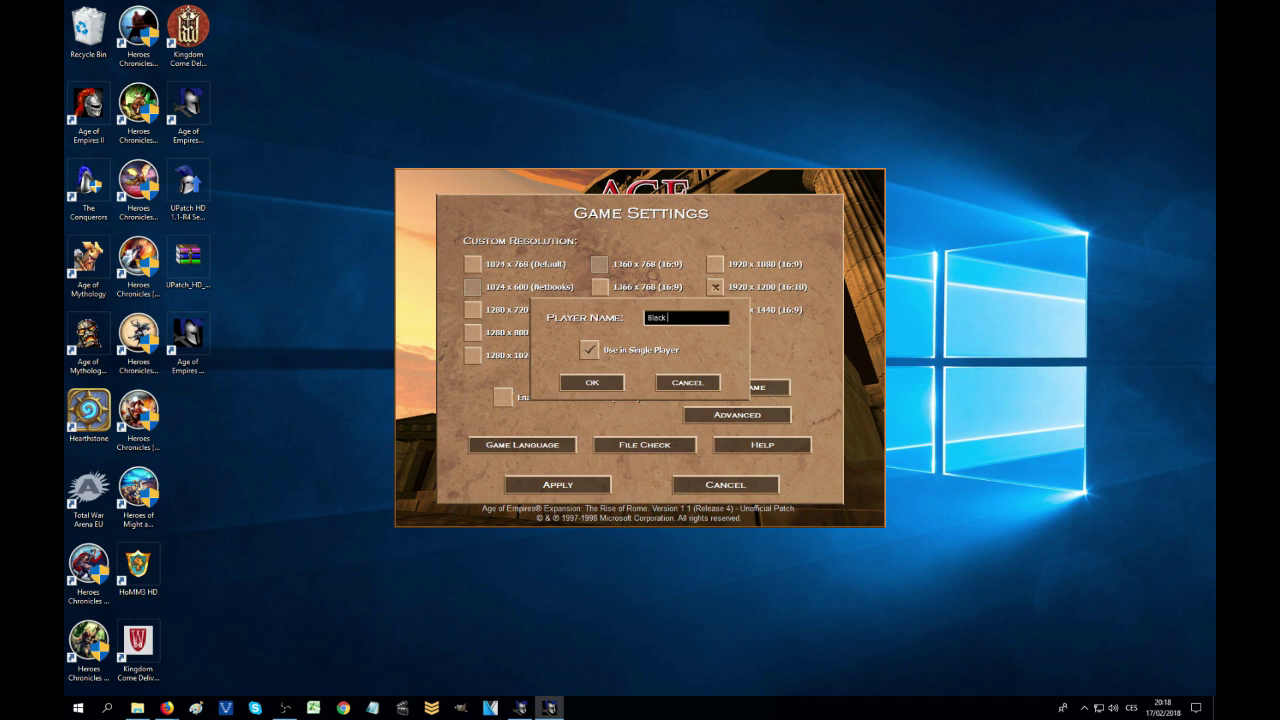
{"action": "left_click", "coordinate": [582, 384]}
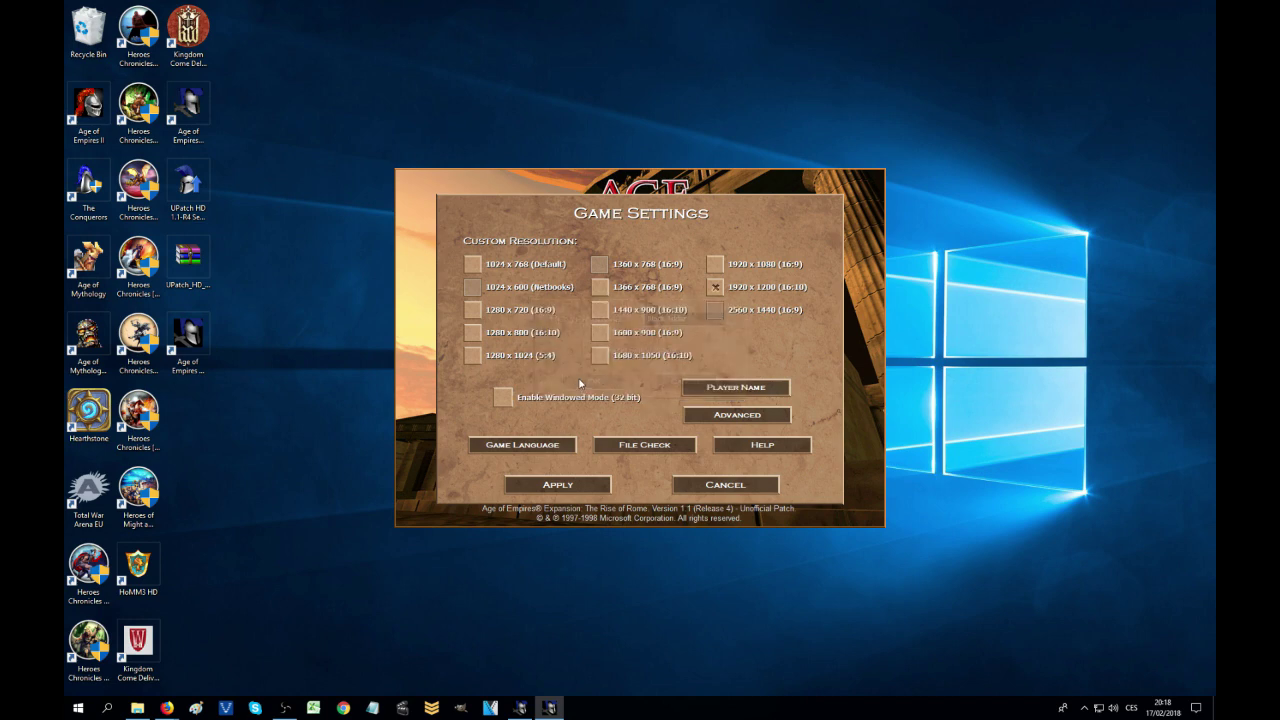
Review the advanced game settings and the available game languages without changing anything
{"action": "left_click", "coordinate": [709, 415]}
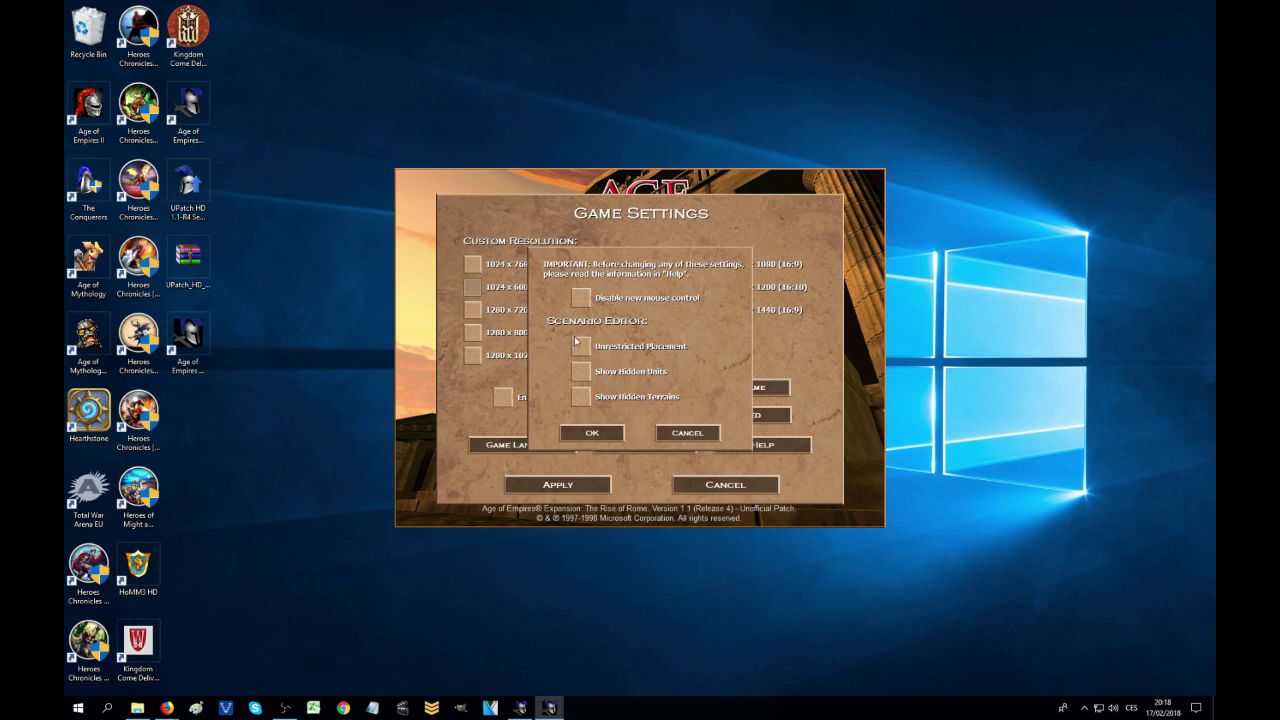
{"action": "left_click", "coordinate": [683, 434]}
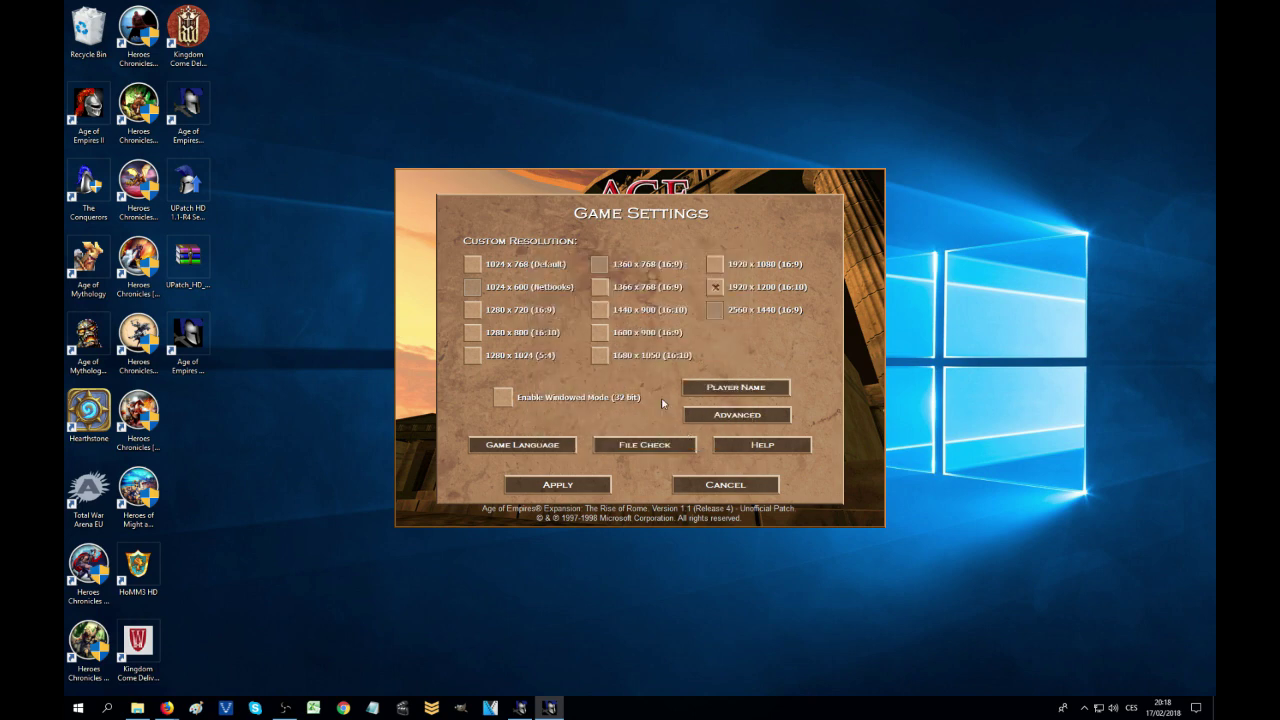
{"action": "left_click", "coordinate": [515, 447]}
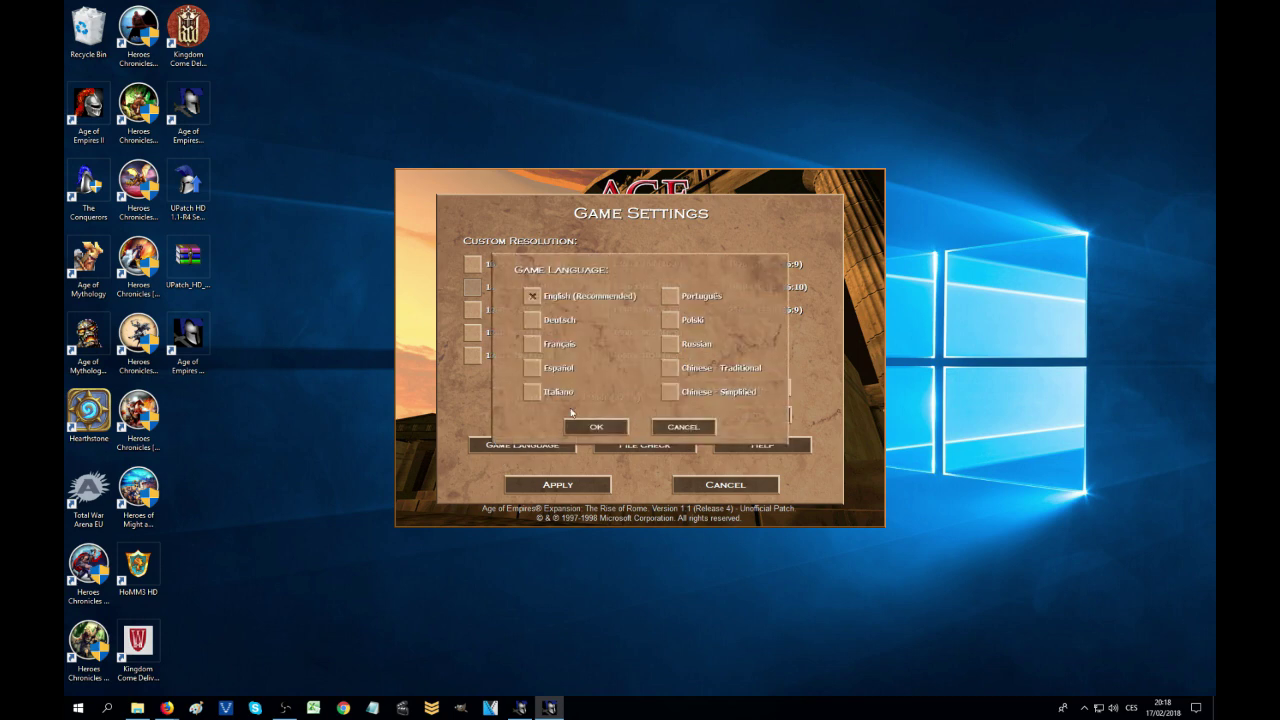
{"action": "left_click", "coordinate": [694, 429]}
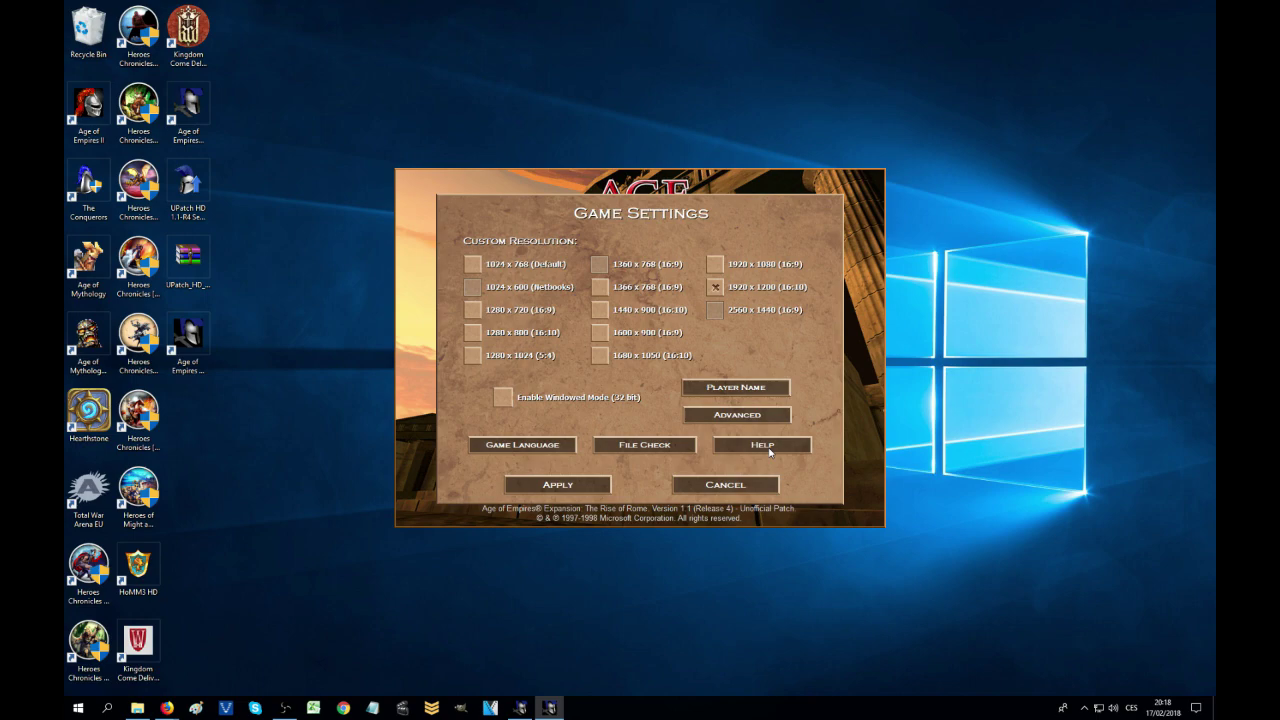
Consult the online help page for the UPatch HD settings and apply the game settings
{"action": "left_click", "coordinate": [769, 448]}
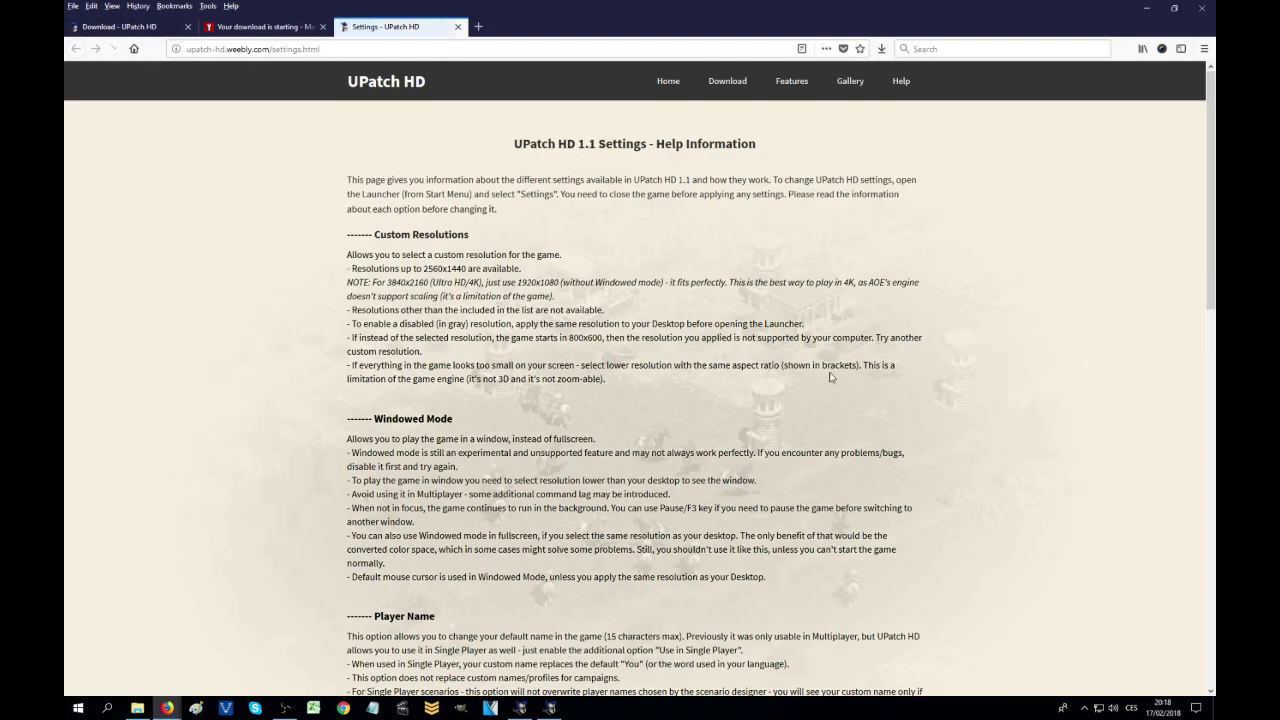
{"action": "left_click", "coordinate": [1146, 8]}
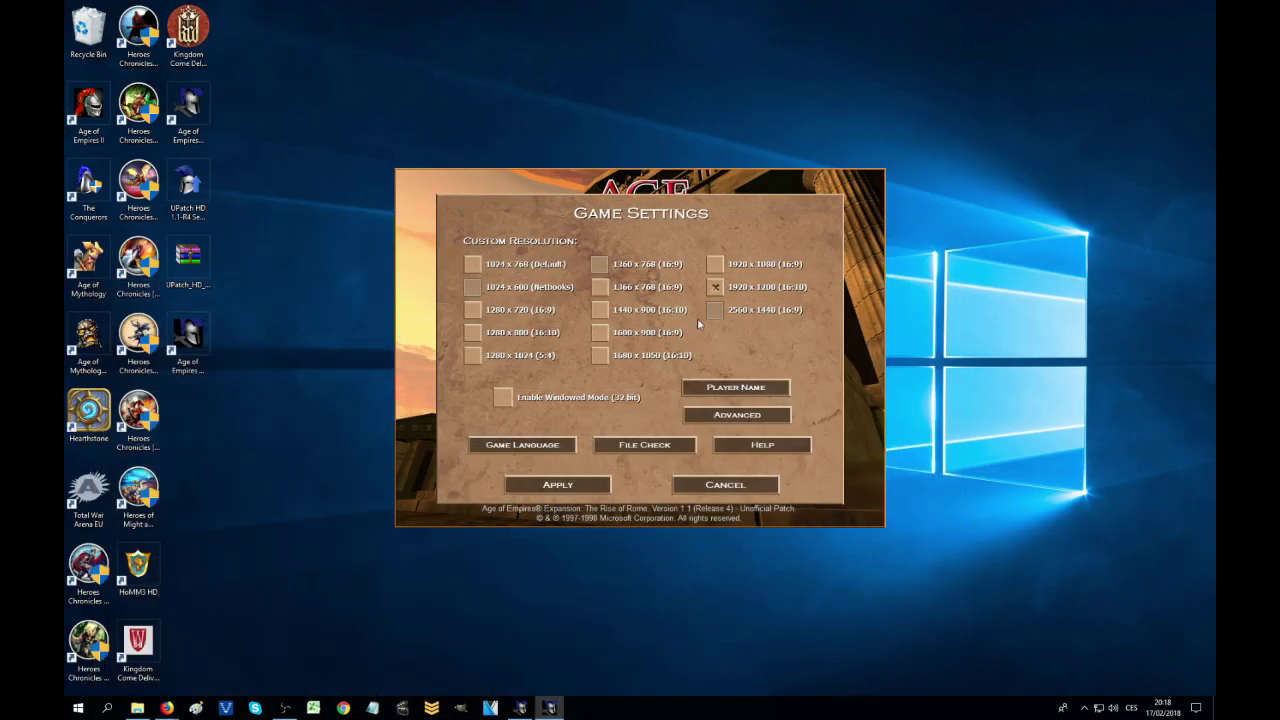
{"action": "left_click", "coordinate": [557, 485]}
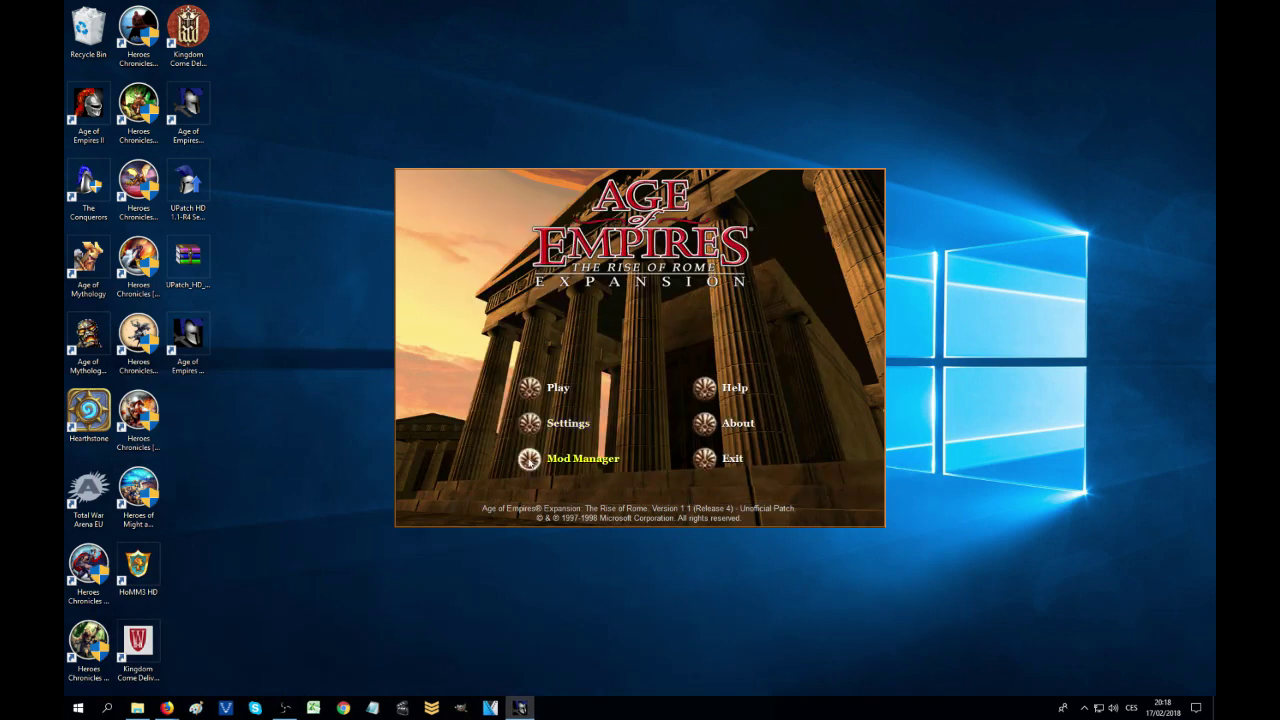
Check the Mod Manager's list of selectable mods and leave it without applying any
{"action": "left_click", "coordinate": [530, 461]}
{"action": "left_click", "coordinate": [645, 272]}
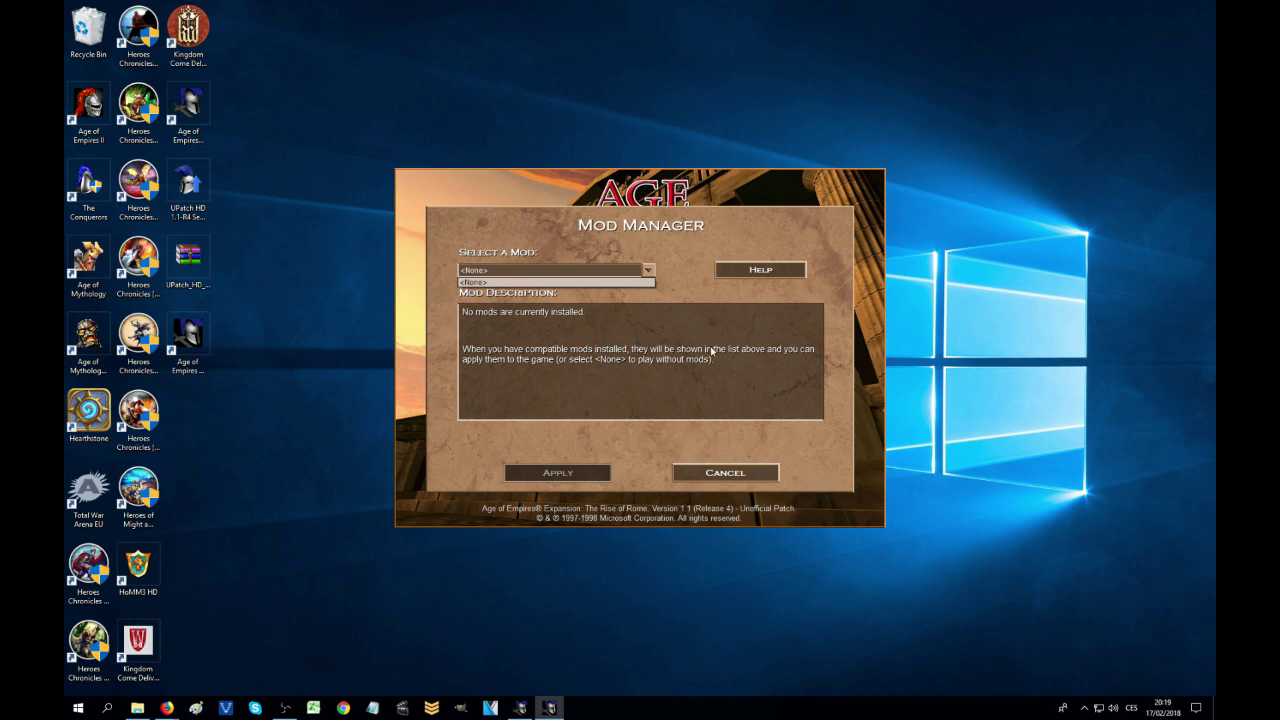
{"action": "left_click", "coordinate": [651, 278]}
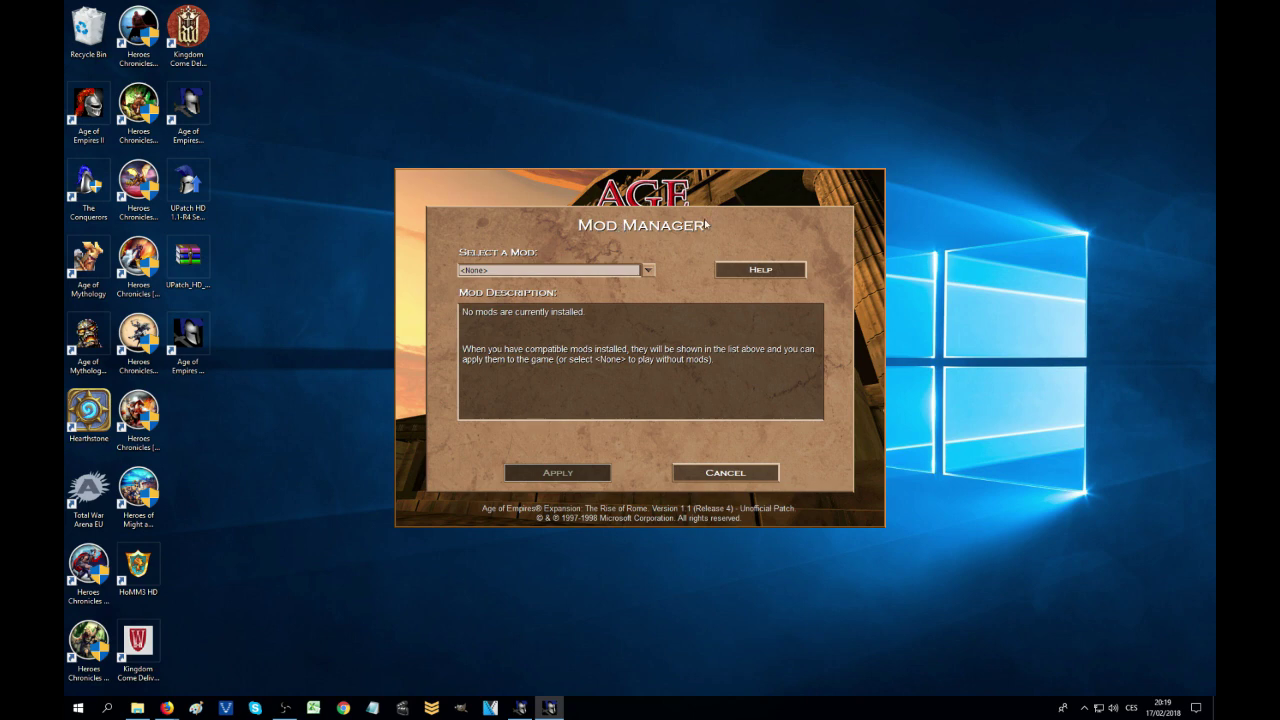
{"action": "left_click", "coordinate": [724, 476]}
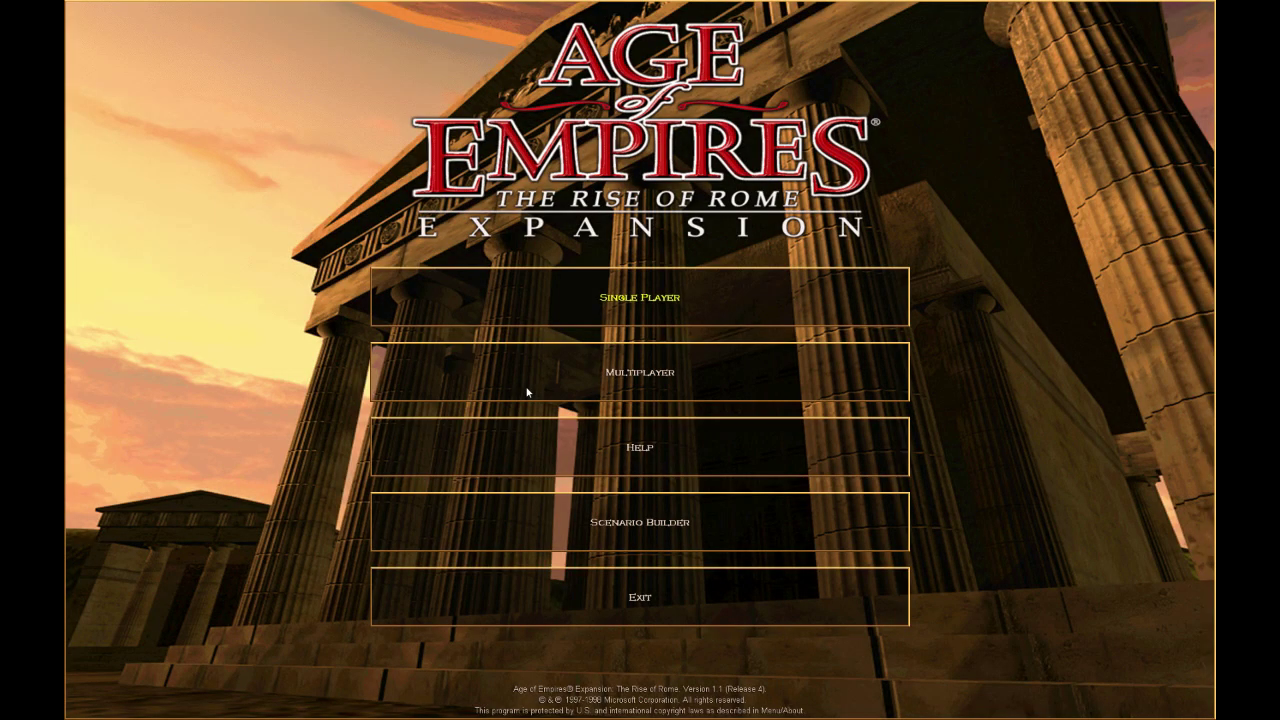
Launch the game and start a single-player Random Map game with the preset players and settings
{"action": "left_click", "coordinate": [593, 296]}
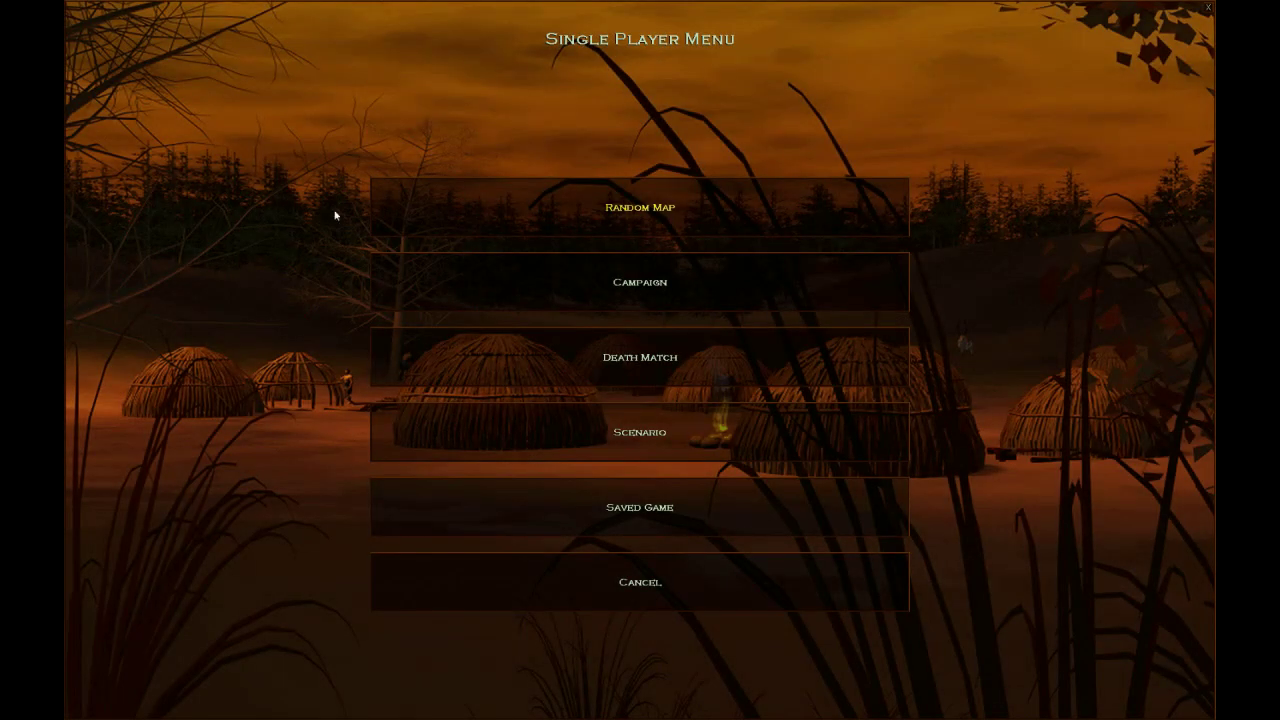
{"action": "left_click", "coordinate": [617, 209]}
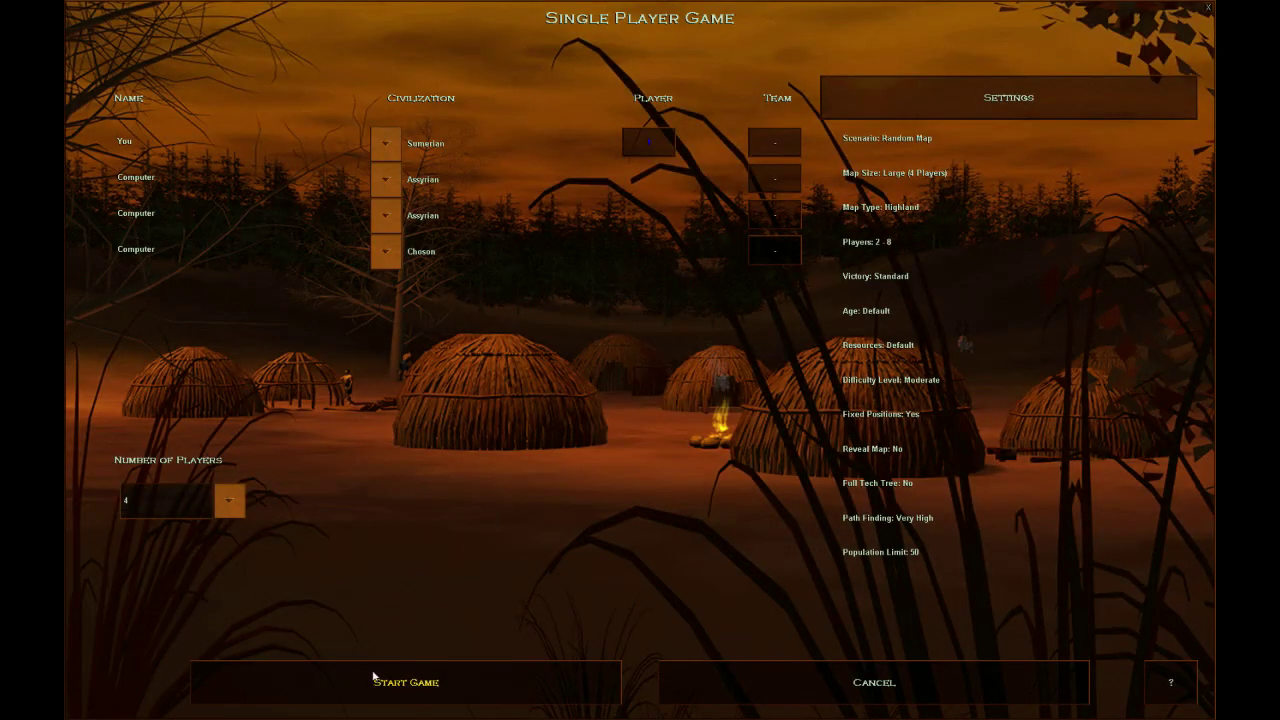
{"action": "left_click", "coordinate": [400, 683]}
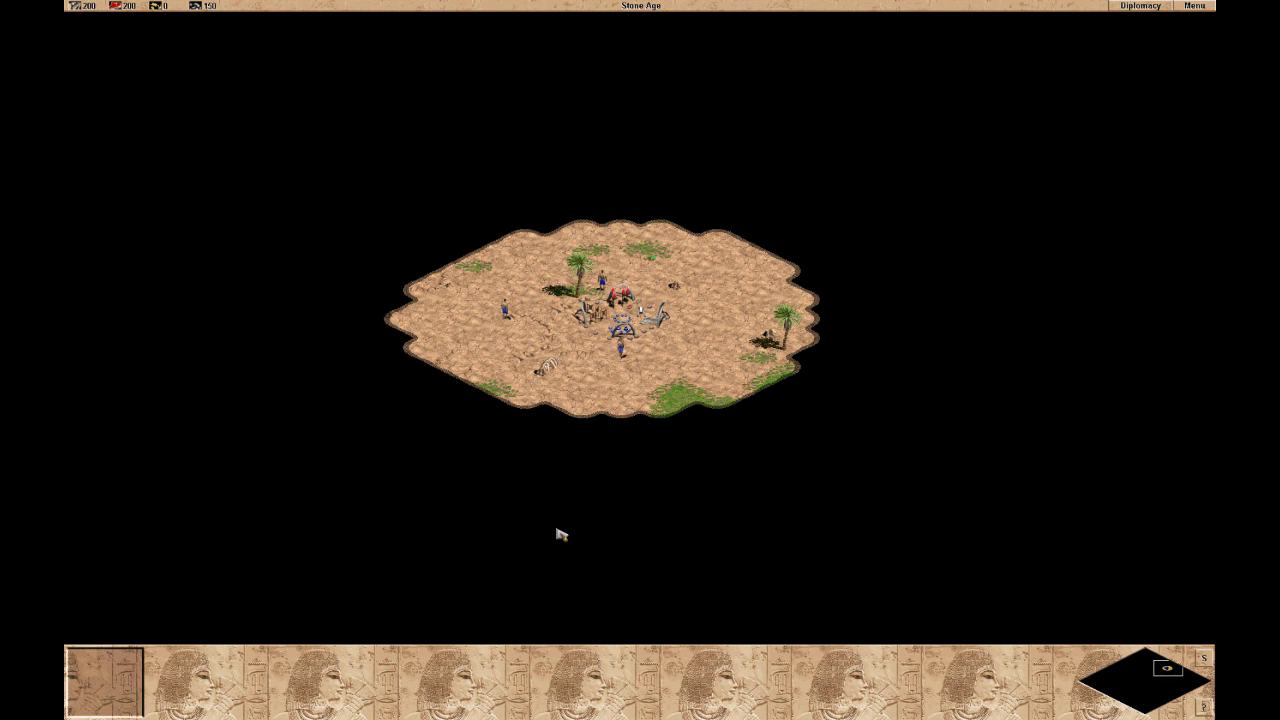
Select the three villagers and send them exploring southwest of the starting camp, then redirect them toward the southeast
{"action": "left_click_drag", "start_coordinate": [809, 220], "coordinate": [360, 383]}
{"action": "right_click", "coordinate": [360, 383]}
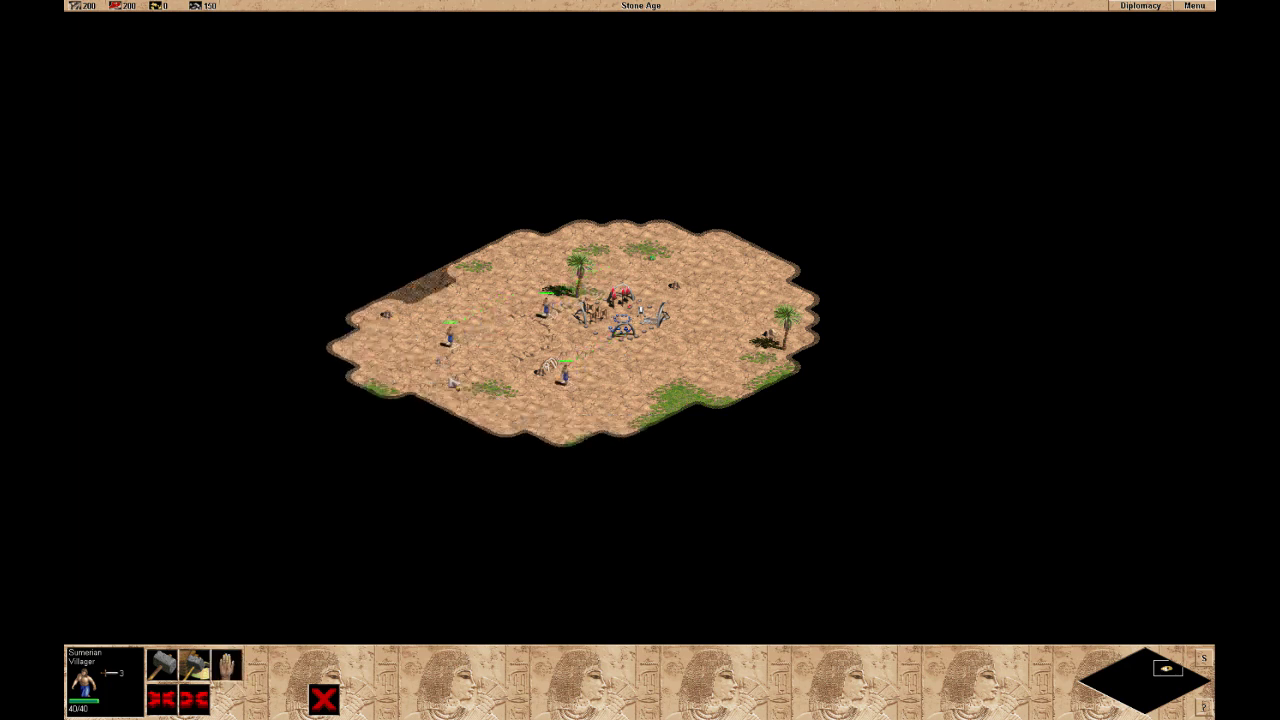
{"action": "right_click", "coordinate": [438, 393]}
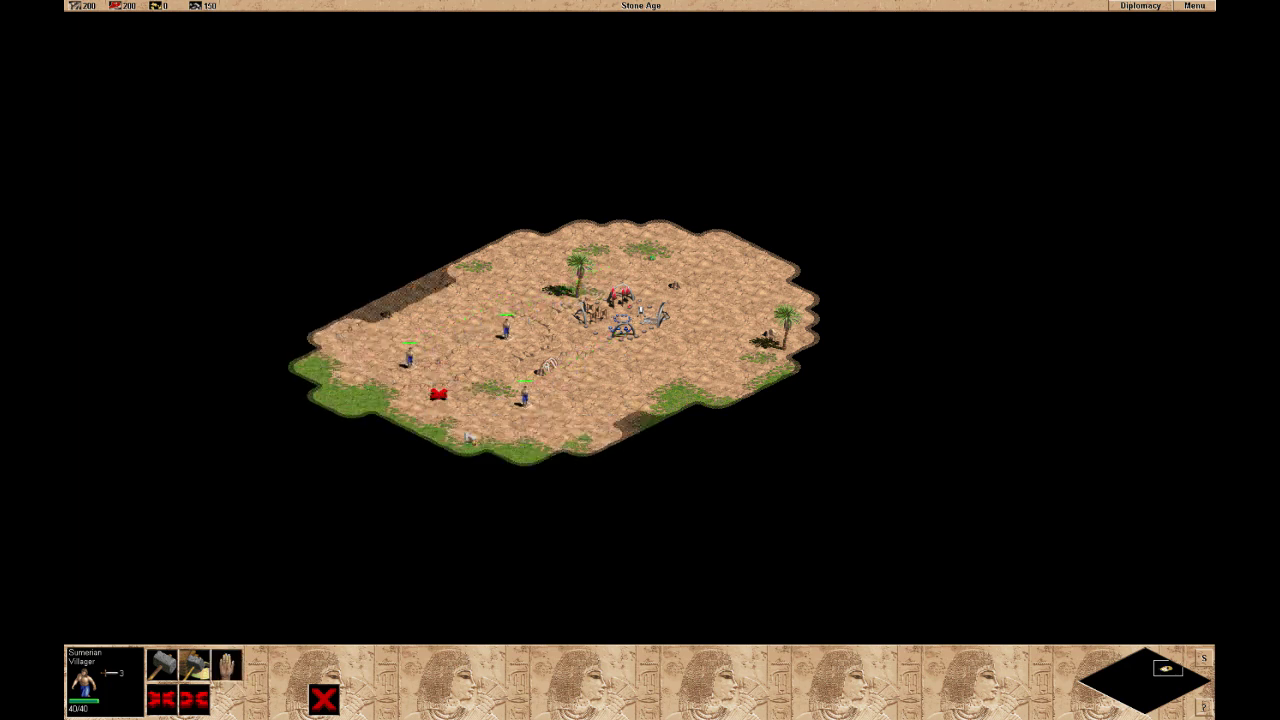
{"action": "right_click", "coordinate": [586, 451]}
{"action": "right_click", "coordinate": [803, 429]}
Have the villagers build a house southwest of the starting camp and display the players' scores
{"action": "left_click", "coordinate": [161, 664]}
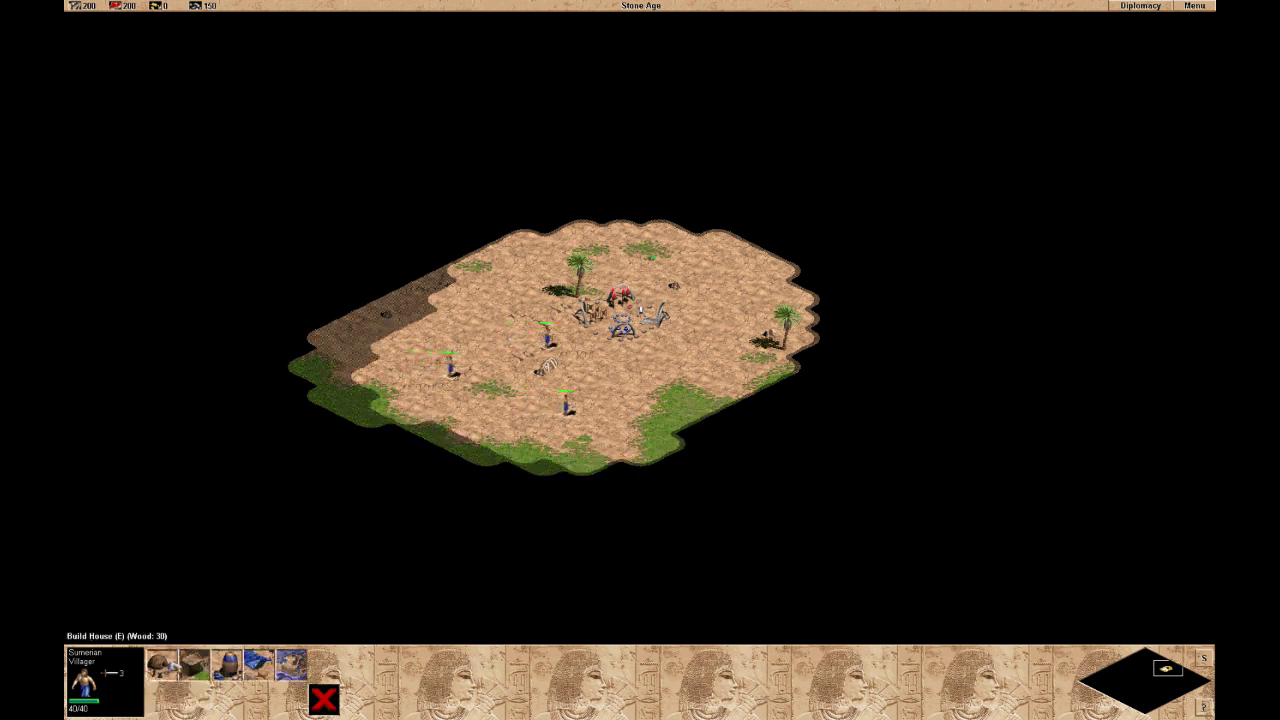
{"action": "left_click", "coordinate": [161, 664]}
{"action": "left_click", "coordinate": [505, 395]}
{"action": "left_click", "coordinate": [505, 395]}
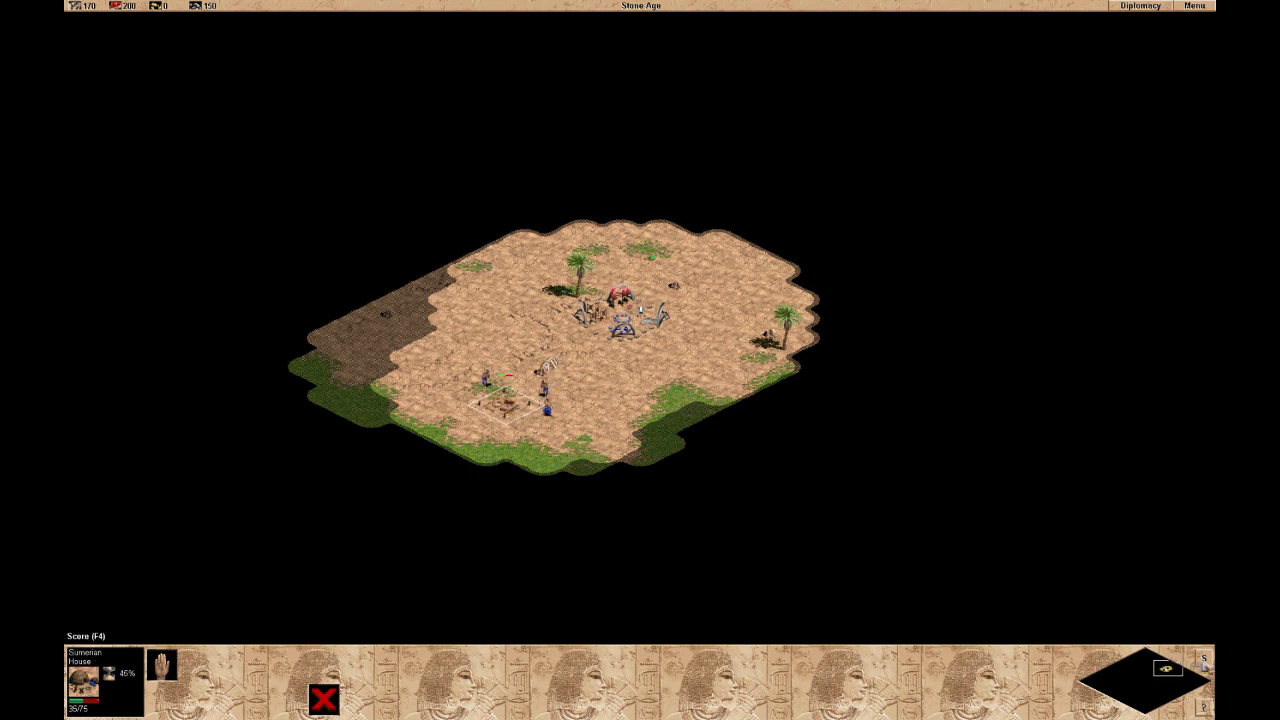
{"action": "left_click", "coordinate": [1205, 662]}
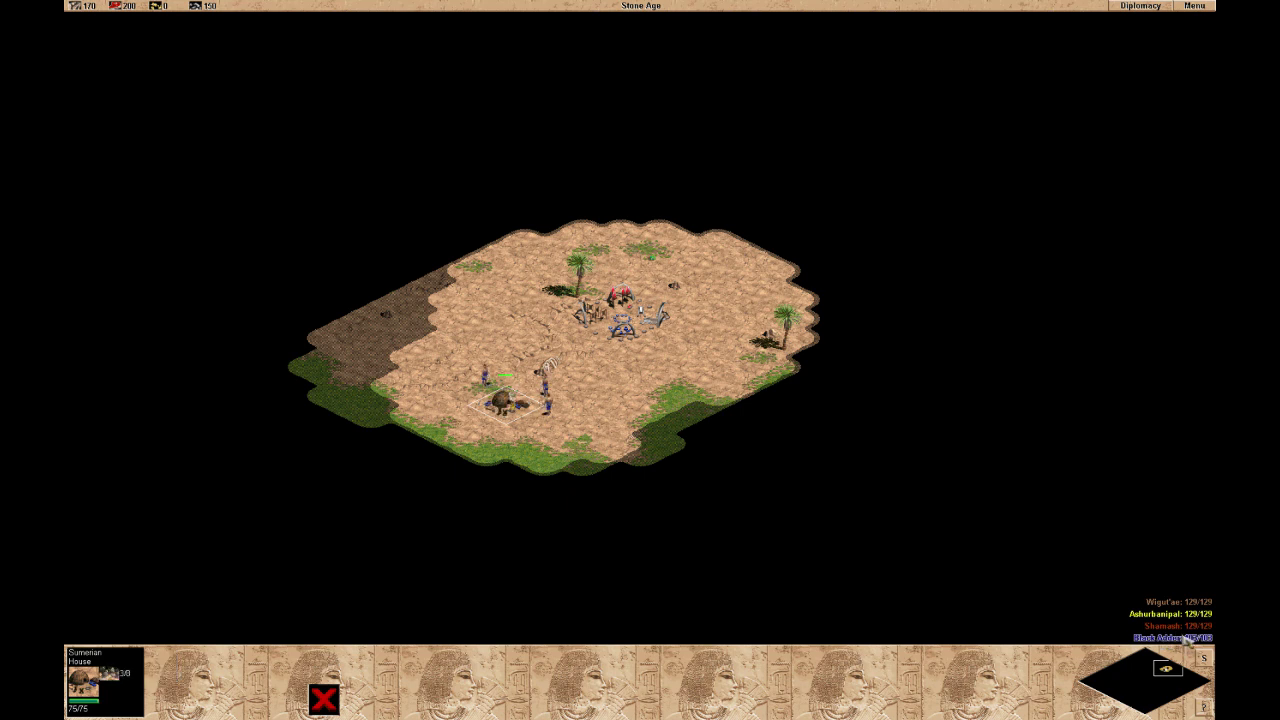
Select the three builders beside the new house and send them to explore the unexplored land to the northwest
{"action": "left_click_drag", "start_coordinate": [570, 366], "coordinate": [323, 472]}
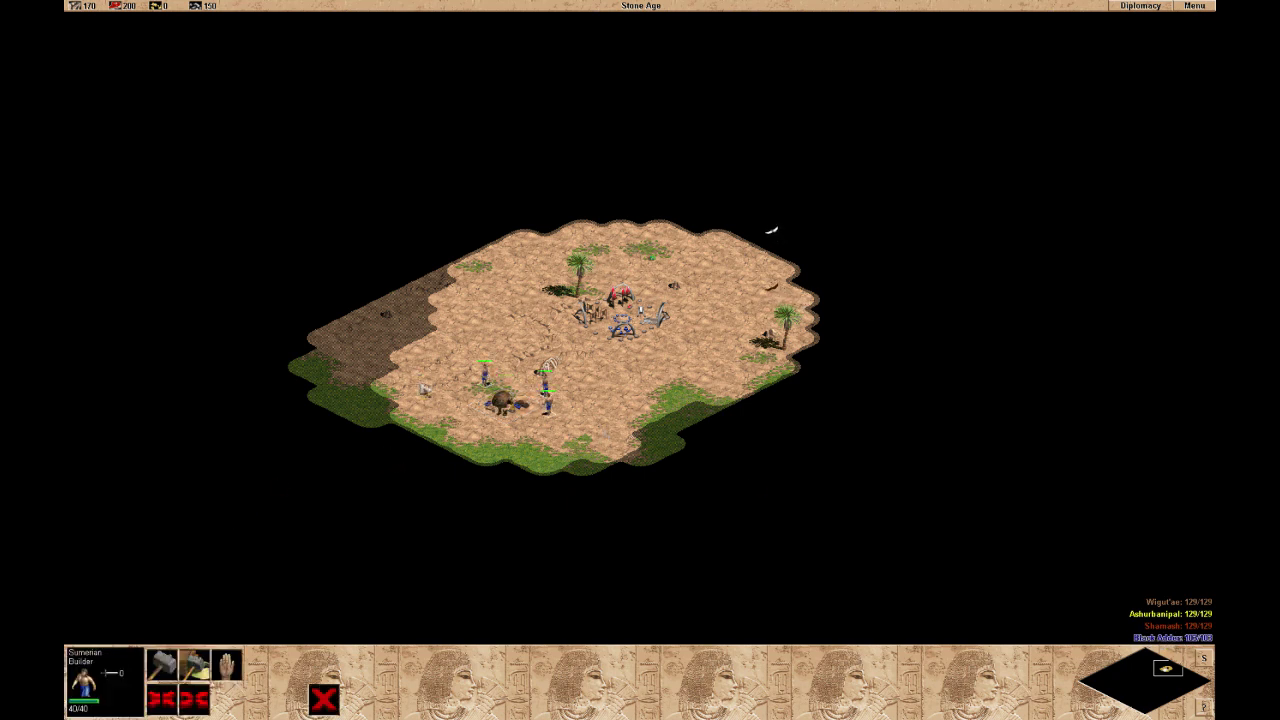
{"action": "key", "text": "Up"}
{"action": "key", "text": "Left"}
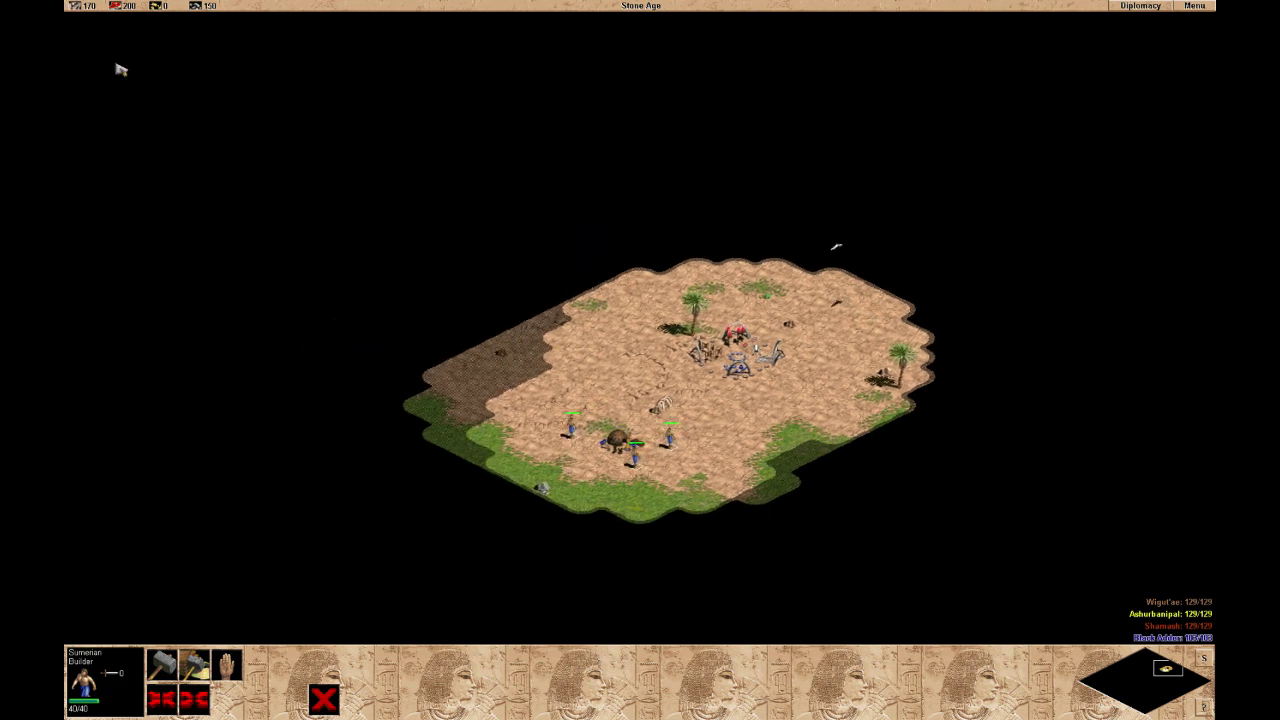
{"action": "right_click", "coordinate": [430, 383]}
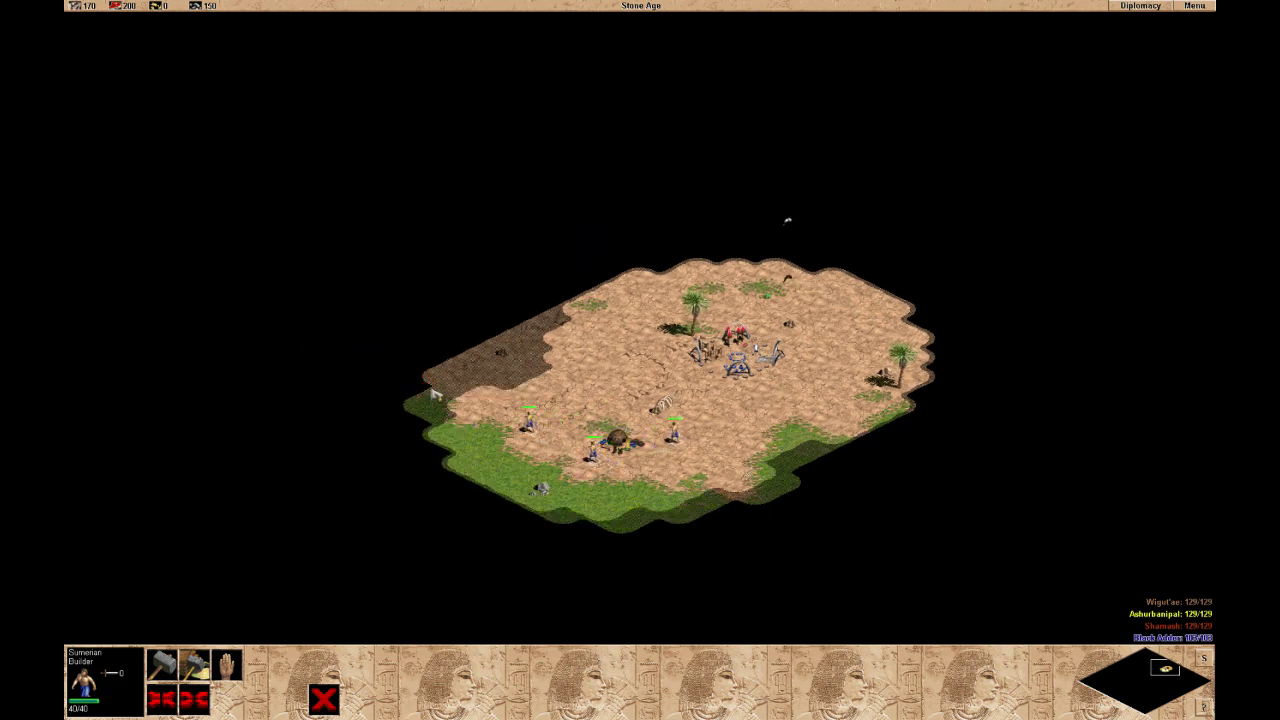
{"action": "right_click", "coordinate": [455, 360]}
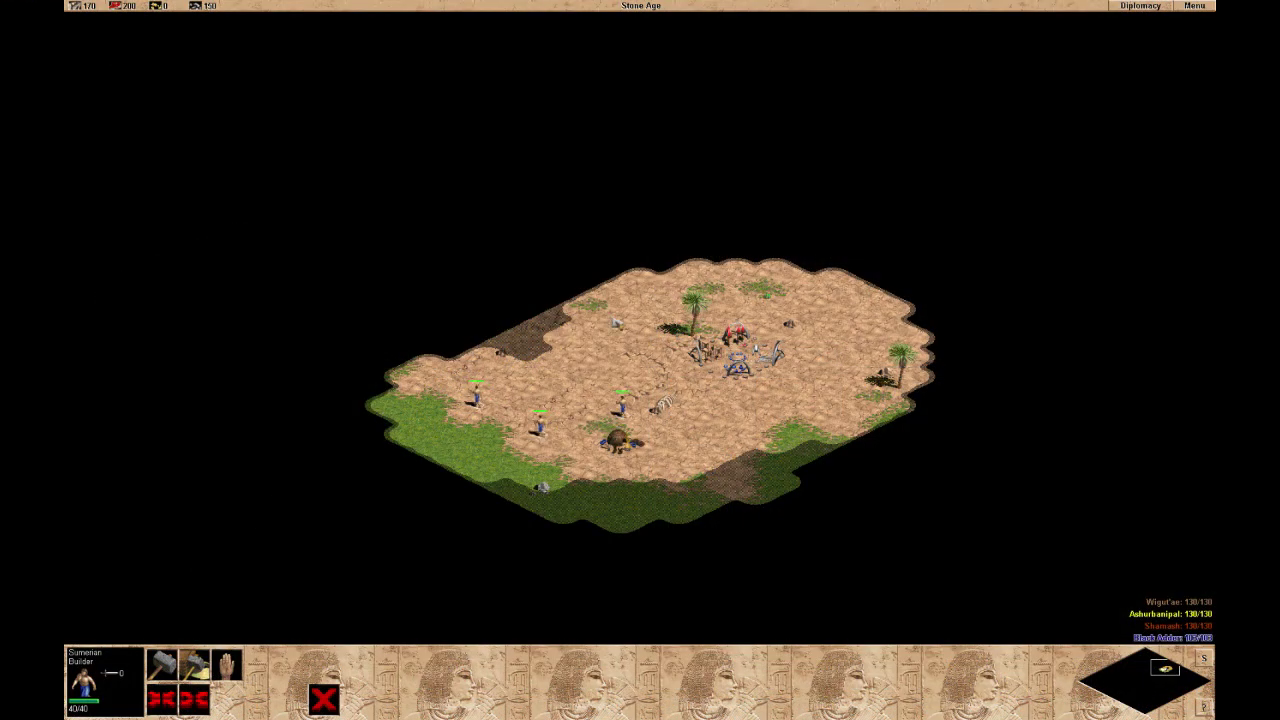
Reselect the three builders and send them to explore north, then northeast of the starting camp
{"action": "left_click_drag", "start_coordinate": [371, 232], "coordinate": [707, 523]}
{"action": "right_click", "coordinate": [543, 251]}
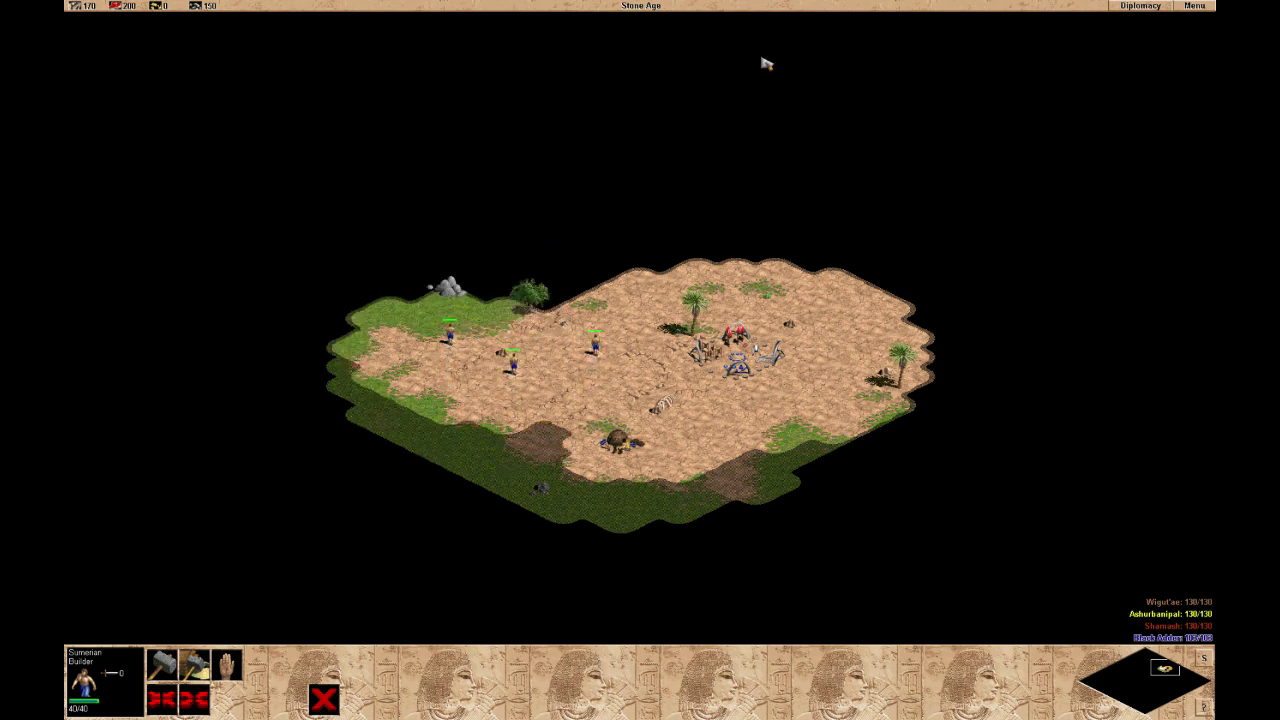
{"action": "key", "text": "Up"}
{"action": "right_click", "coordinate": [652, 303]}
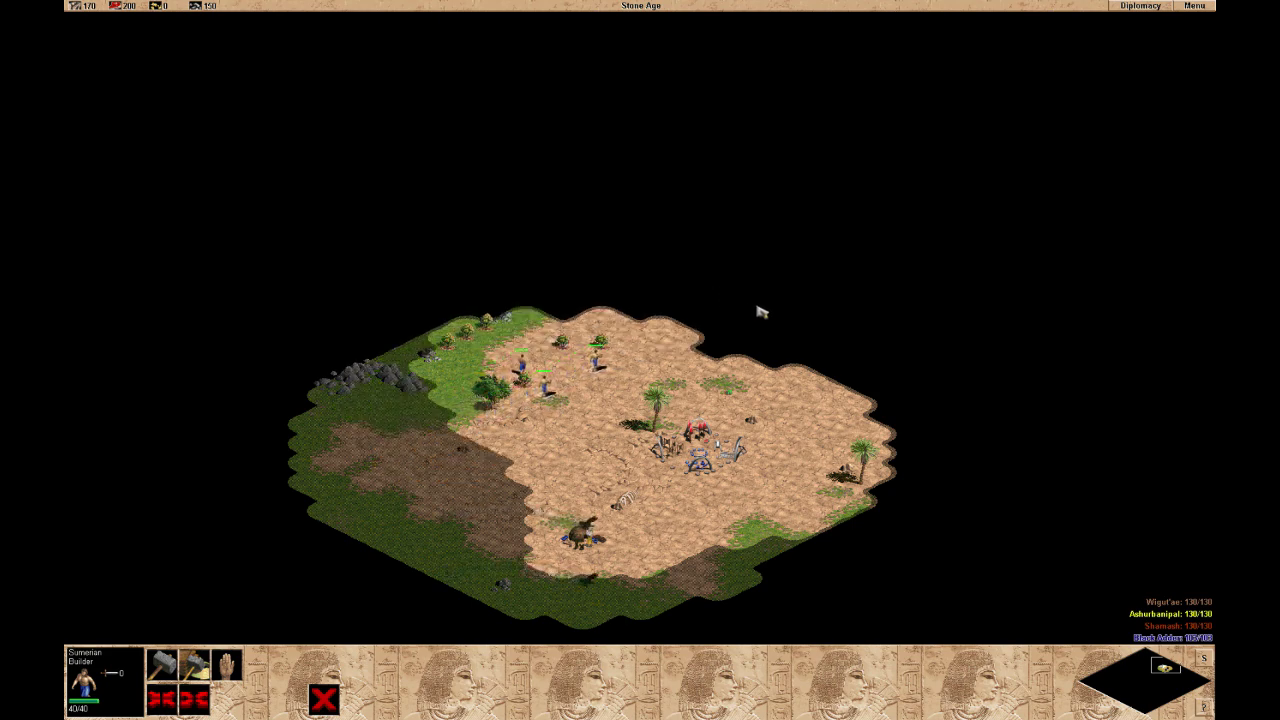
{"action": "mouse_move", "coordinate": [1215, 187]}
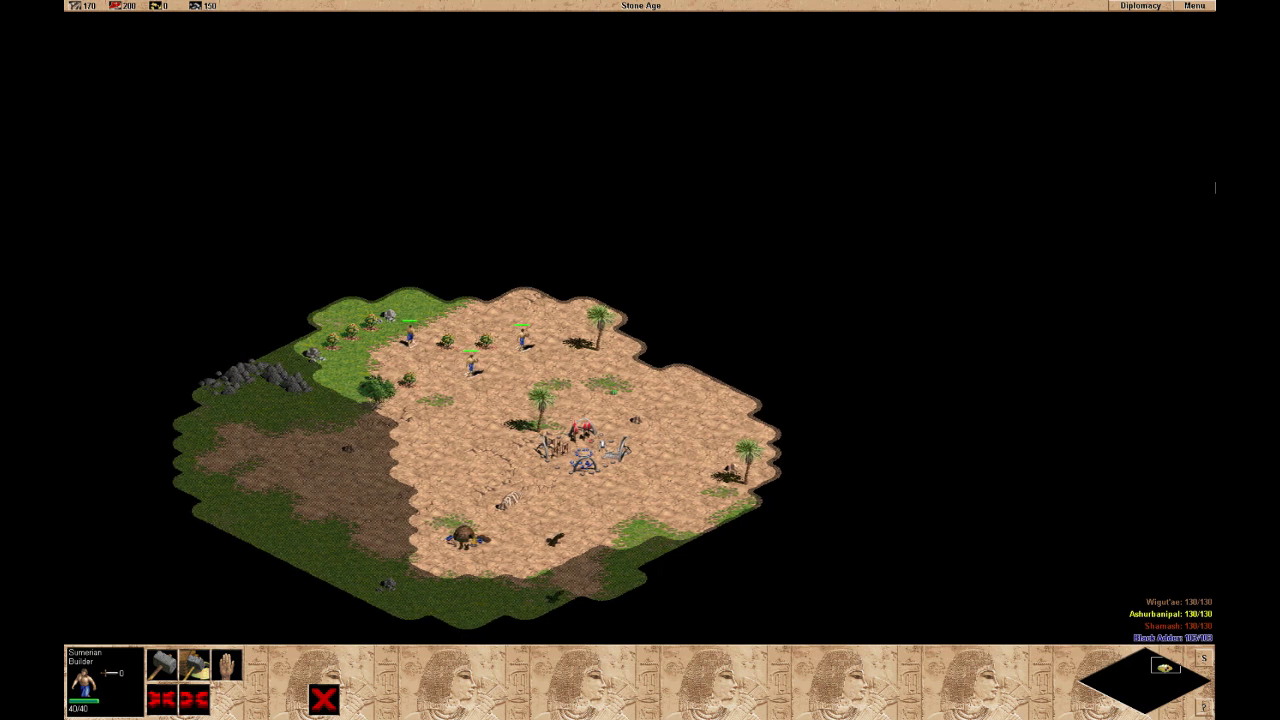